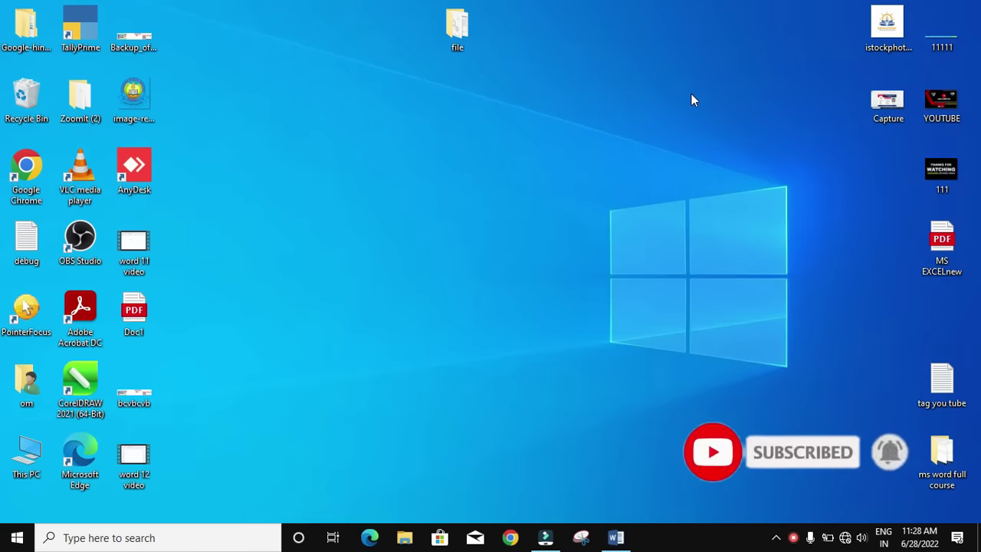
# Step: Restore the minimized blank Word document, Document1, to full screen from the taskbar
pyautogui.click(616, 536)
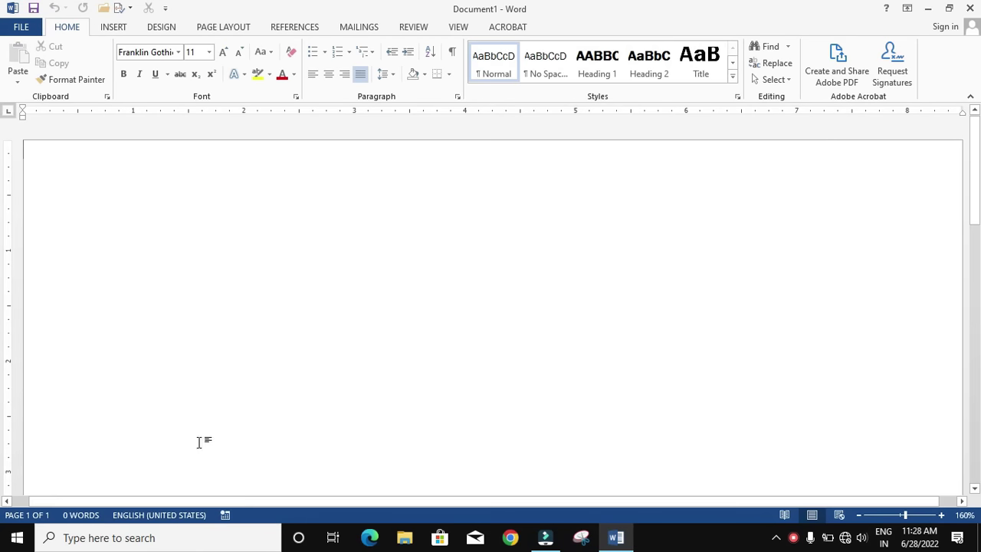
pyautogui.keyDown('ctrl'); pyautogui.scroll(-3, 692, 259); pyautogui.keyUp('ctrl')
pyautogui.keyDown('ctrl'); pyautogui.scroll(-2, 691, 259); pyautogui.keyUp('ctrl')
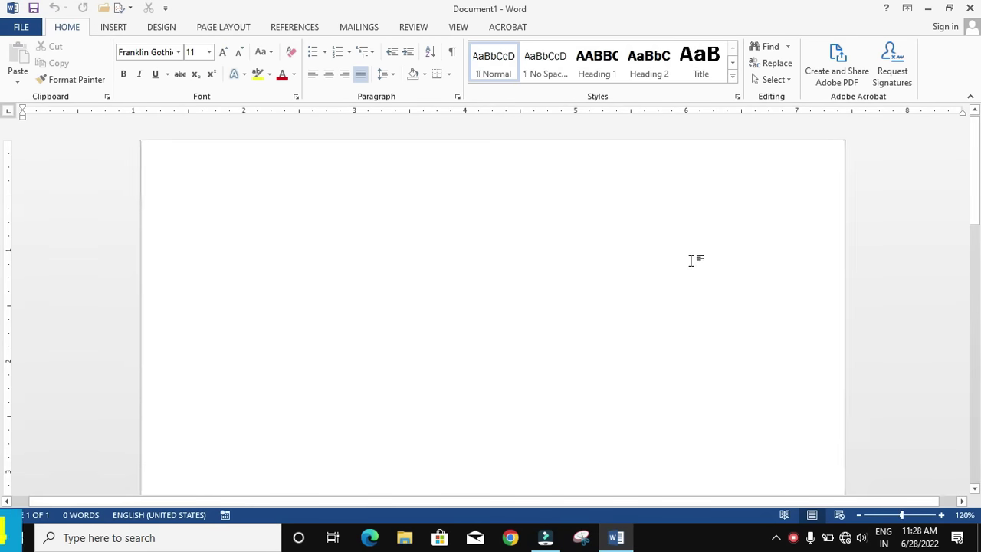
pyautogui.keyDown('ctrl'); pyautogui.scroll(-2, 691, 260); pyautogui.keyUp('ctrl')
pyautogui.keyDown('ctrl'); pyautogui.scroll(-3, 698, 284); pyautogui.keyUp('ctrl')
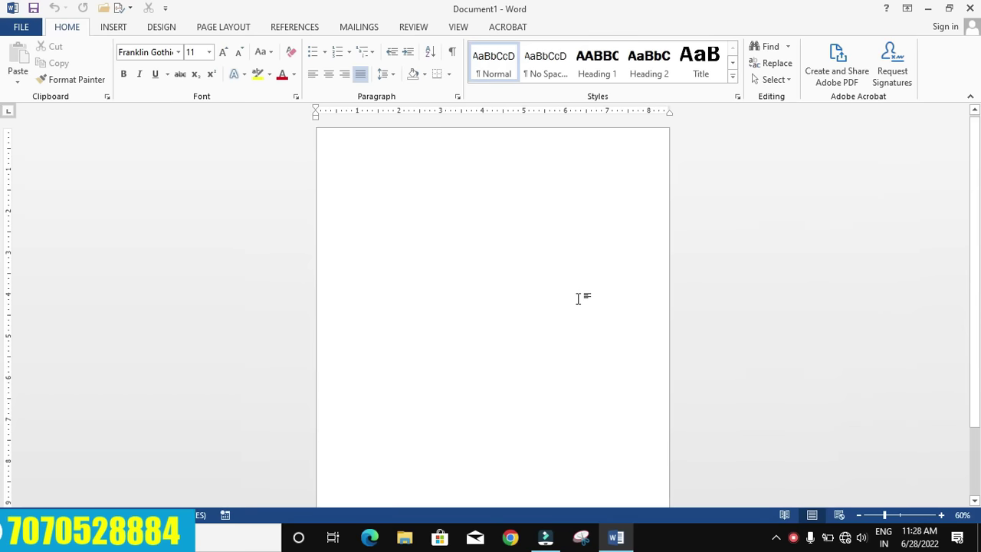
pyautogui.keyDown('ctrl'); pyautogui.scroll(-5, 579, 297); pyautogui.keyUp('ctrl')
pyautogui.keyDown('ctrl'); pyautogui.scroll(6, 581, 298); pyautogui.keyUp('ctrl')
pyautogui.keyDown('ctrl'); pyautogui.scroll(-4, 580, 295); pyautogui.keyUp('ctrl')
pyautogui.keyDown('ctrl'); pyautogui.scroll(3, 580, 297); pyautogui.keyUp('ctrl')
pyautogui.keyDown('ctrl'); pyautogui.scroll(3, 583, 358); pyautogui.keyUp('ctrl')
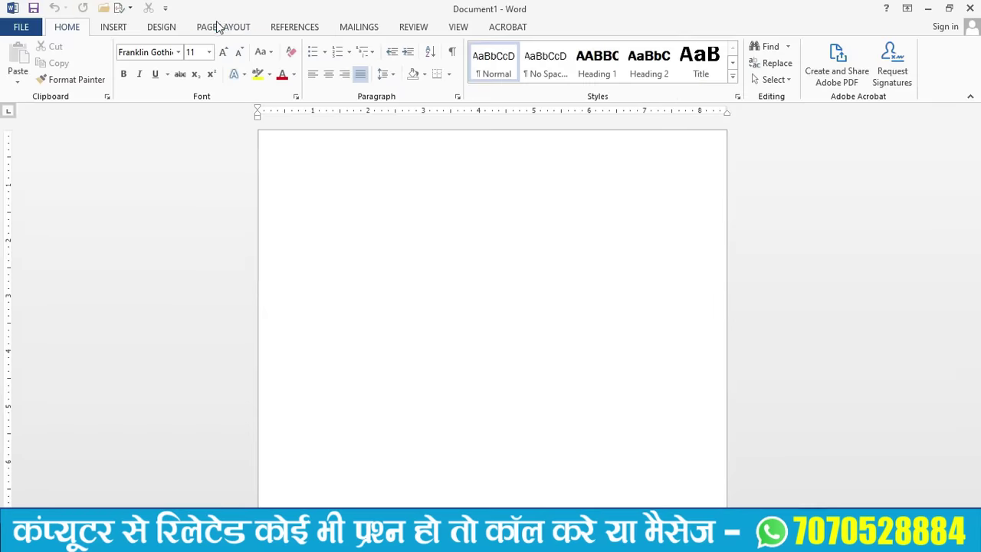
# Step: Set custom page margins of 0.2 inch for top, bottom, left and right
pyautogui.click(221, 28)
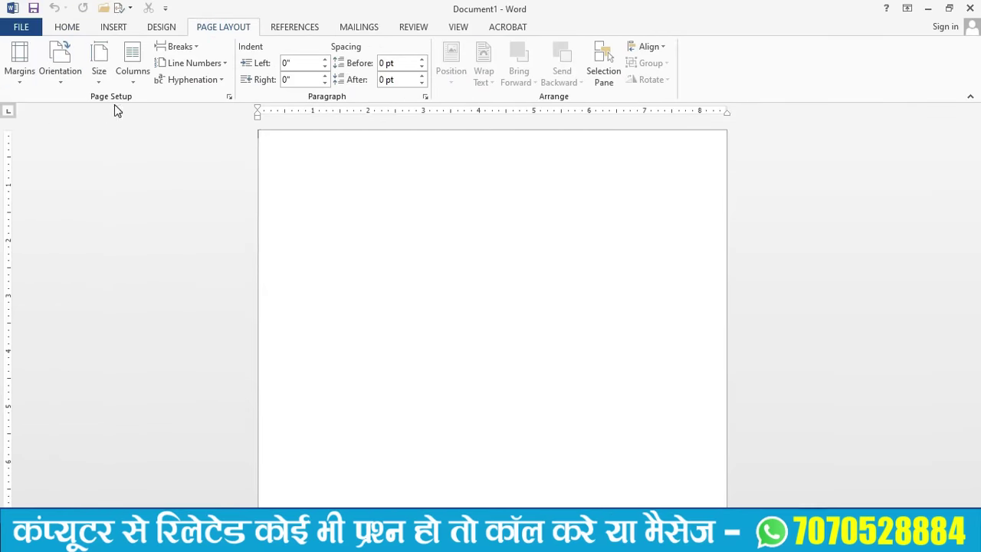
pyautogui.click(17, 79)
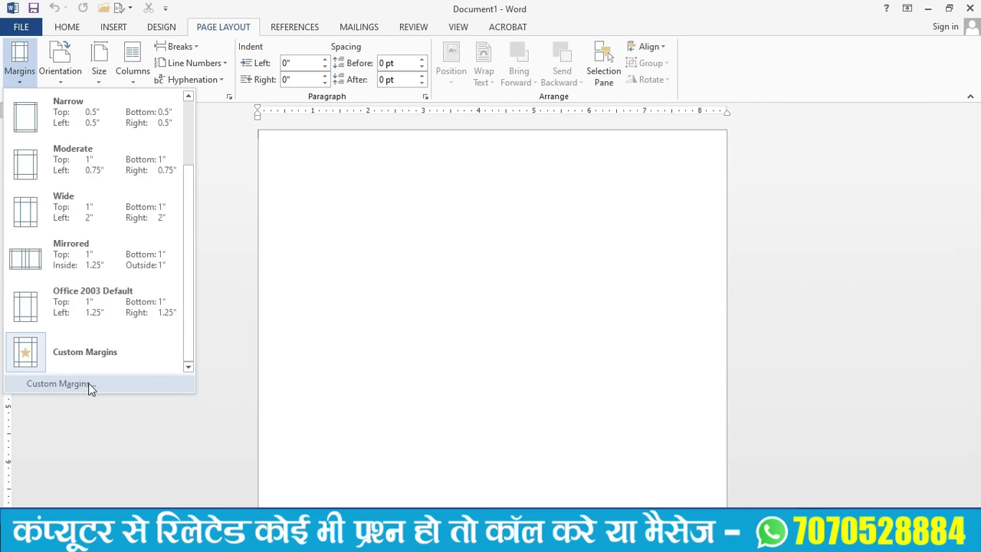
pyautogui.click(90, 388)
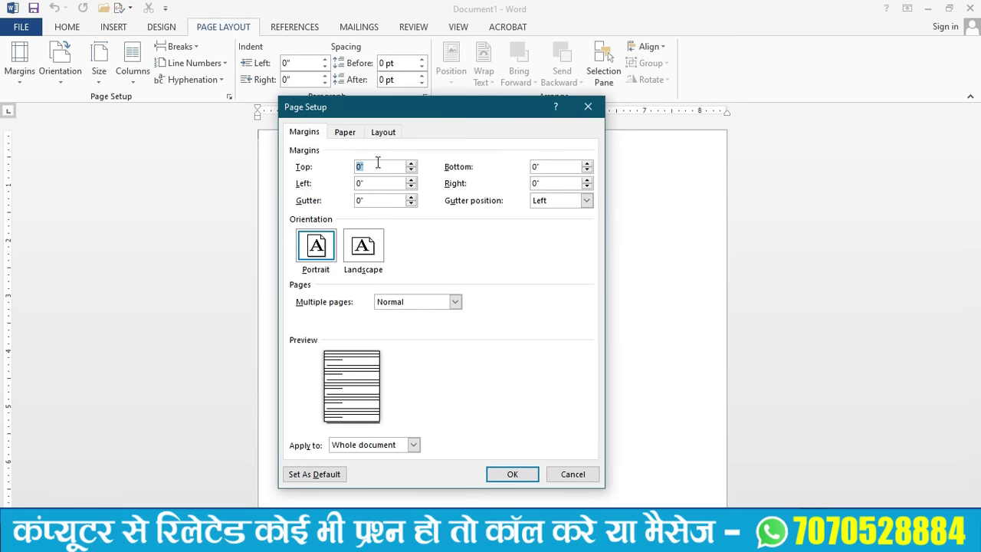
pyautogui.press('Tab')
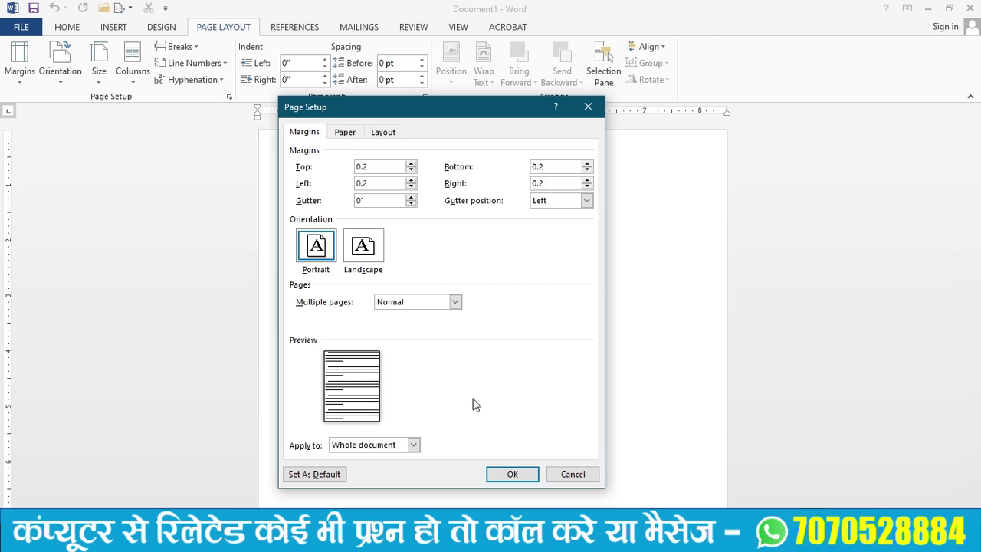
pyautogui.click(512, 476)
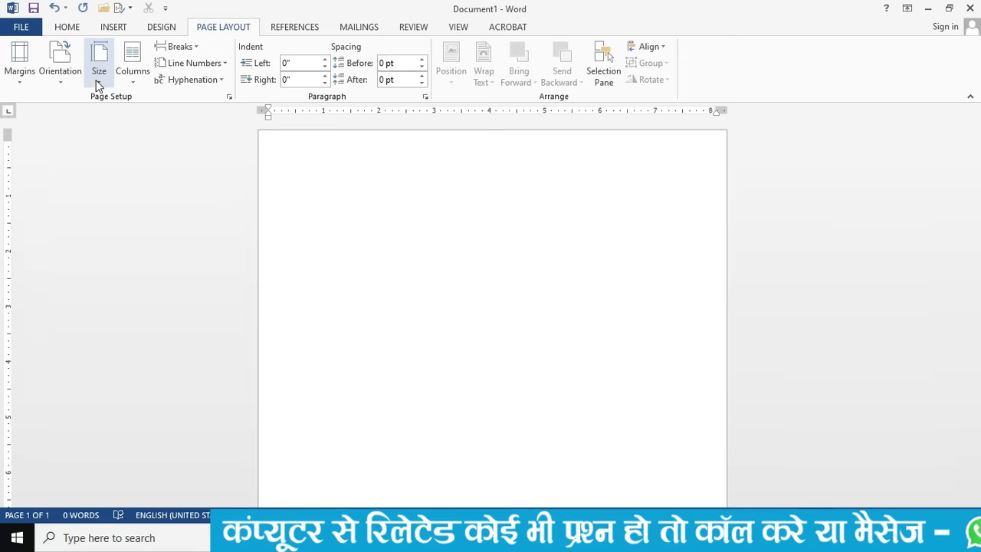
# Step: Change the paper size to a custom 4.5 × 5.5 inch page
pyautogui.click(101, 80)
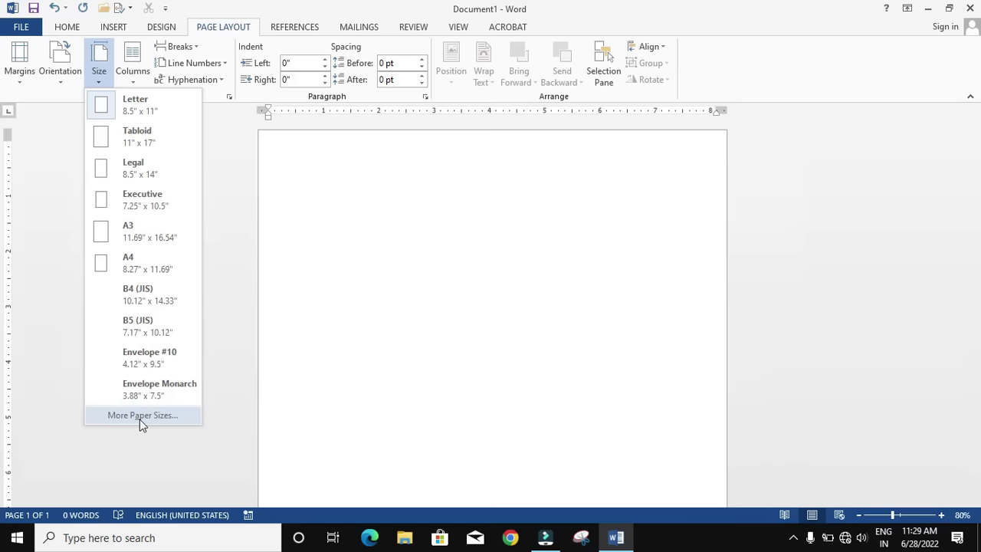
pyautogui.click(140, 413)
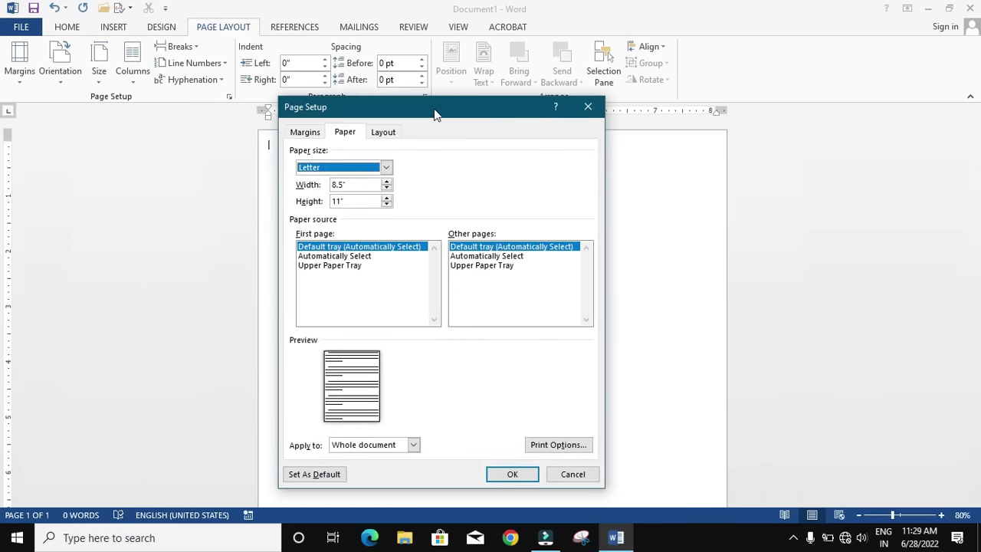
pyautogui.moveTo(435, 114); pyautogui.dragTo(438, 80)
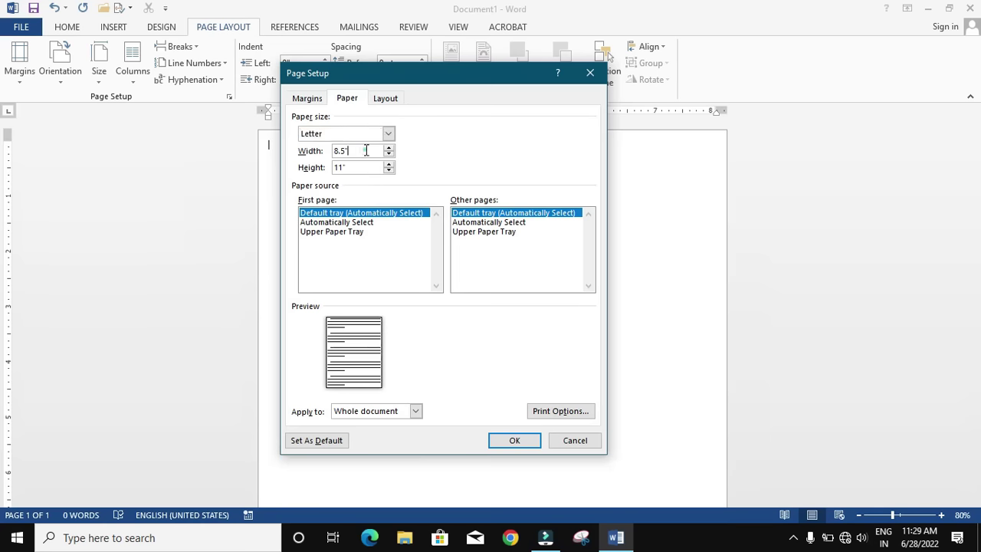
pyautogui.moveTo(365, 151); pyautogui.dragTo(310, 156)
pyautogui.write('4')
pyautogui.press('Tab')
pyautogui.write('5.5')
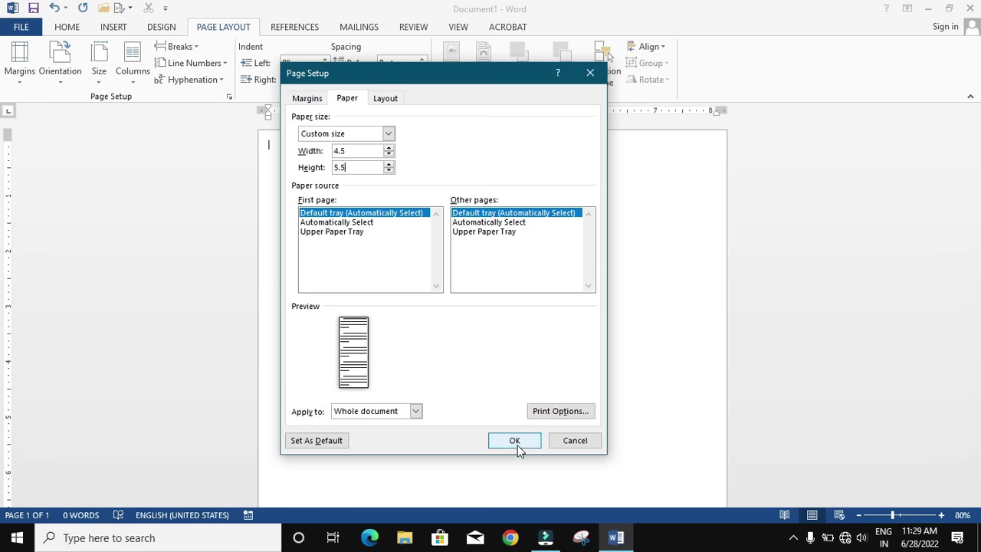
pyautogui.click(517, 442)
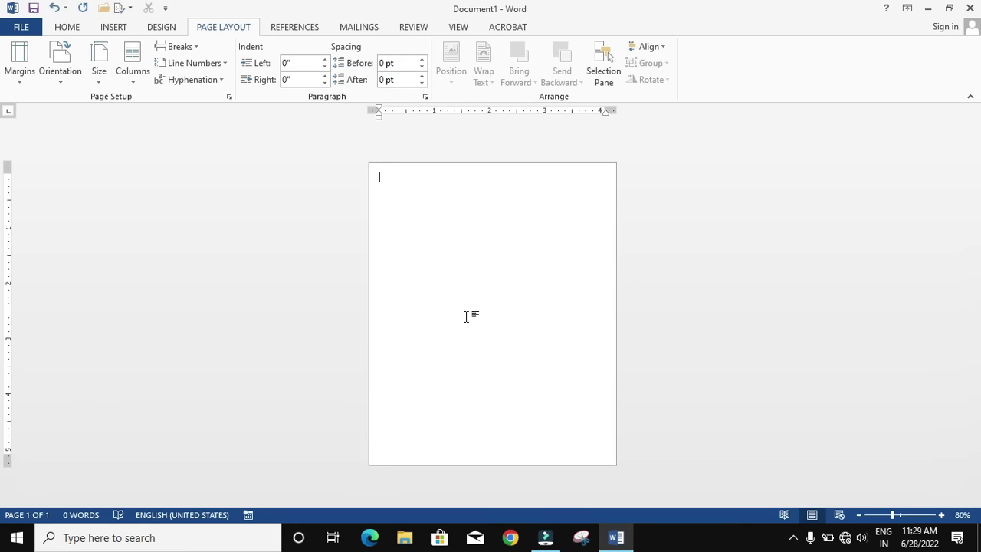
pyautogui.keyDown('ctrl'); pyautogui.scroll(1, 489, 311); pyautogui.keyUp('ctrl')
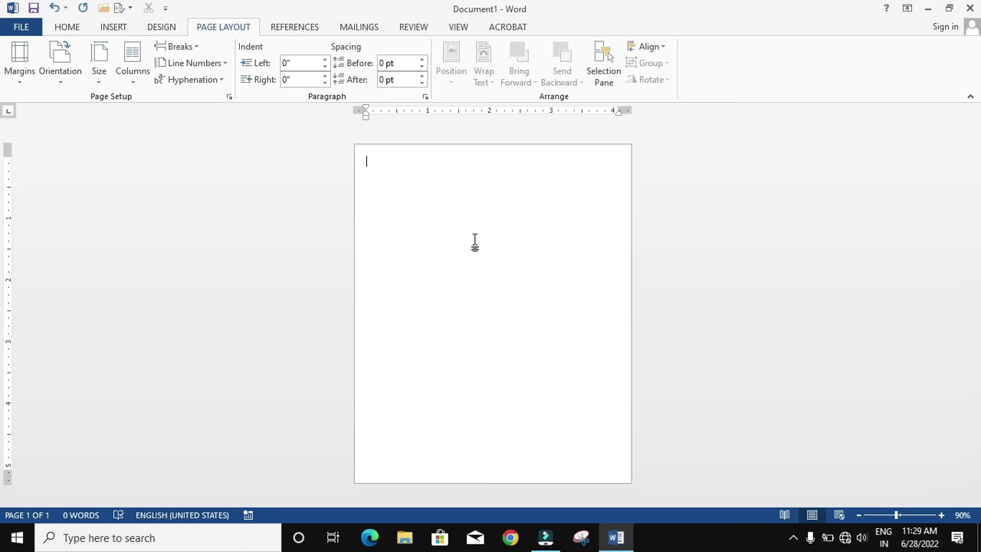
pyautogui.keyDown('ctrl'); pyautogui.scroll(4, 470, 222); pyautogui.keyUp('ctrl')
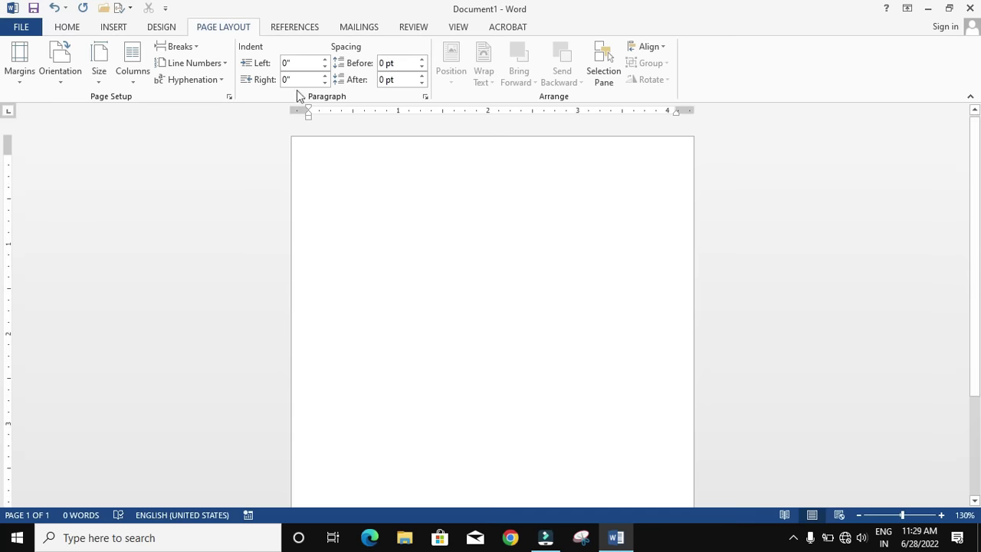
# Step: Insert a 5-column by 4-row table and select its first row
pyautogui.click(118, 29)
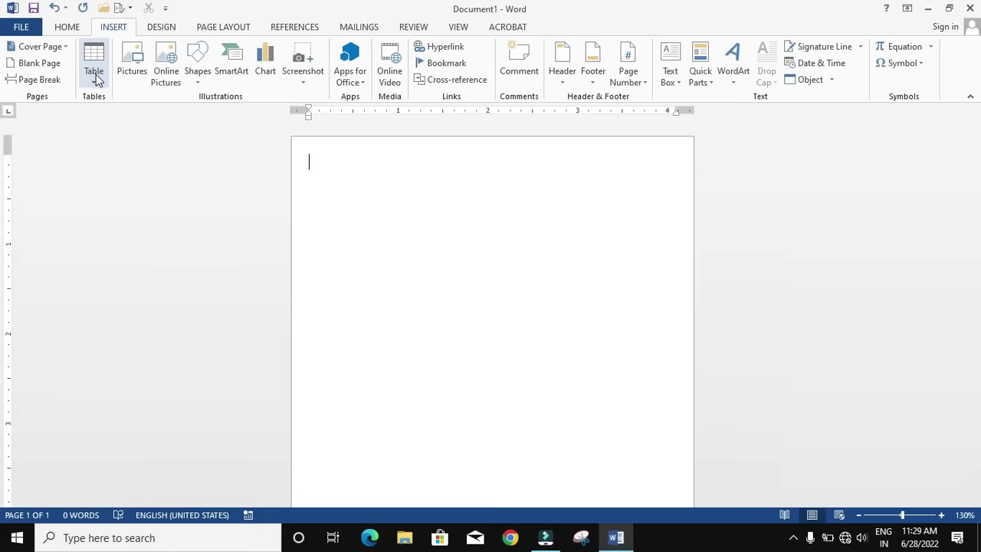
pyautogui.click(95, 74)
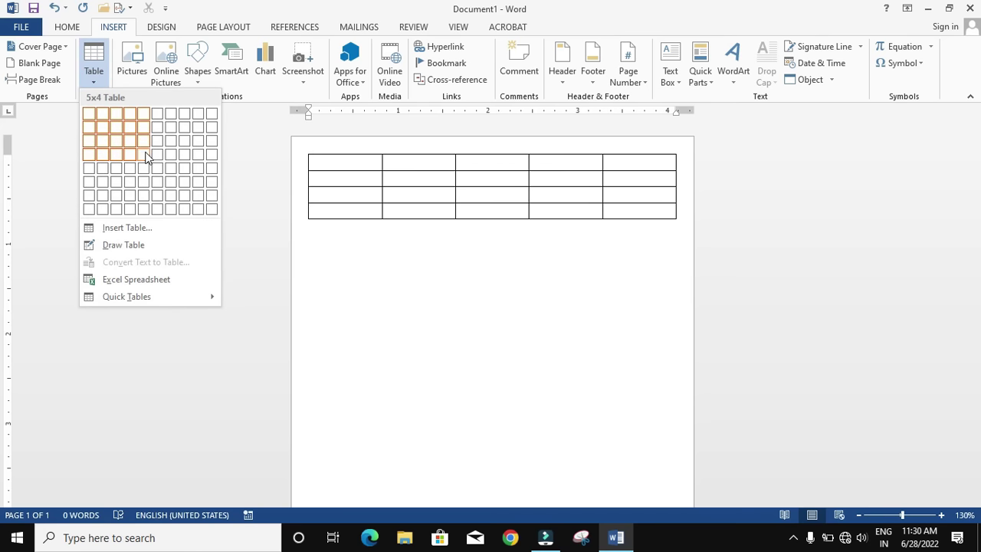
pyautogui.click(147, 156)
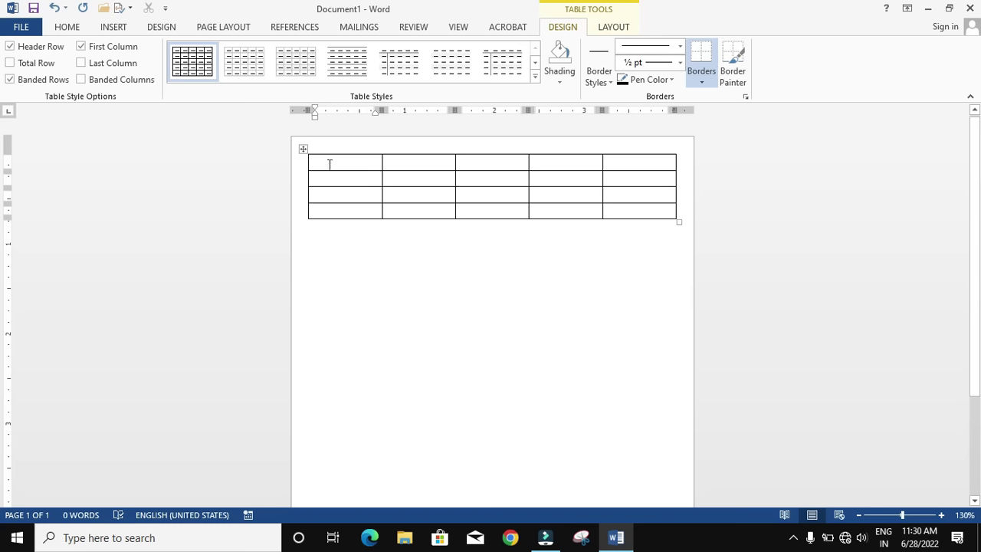
pyautogui.moveTo(329, 161); pyautogui.dragTo(627, 164)
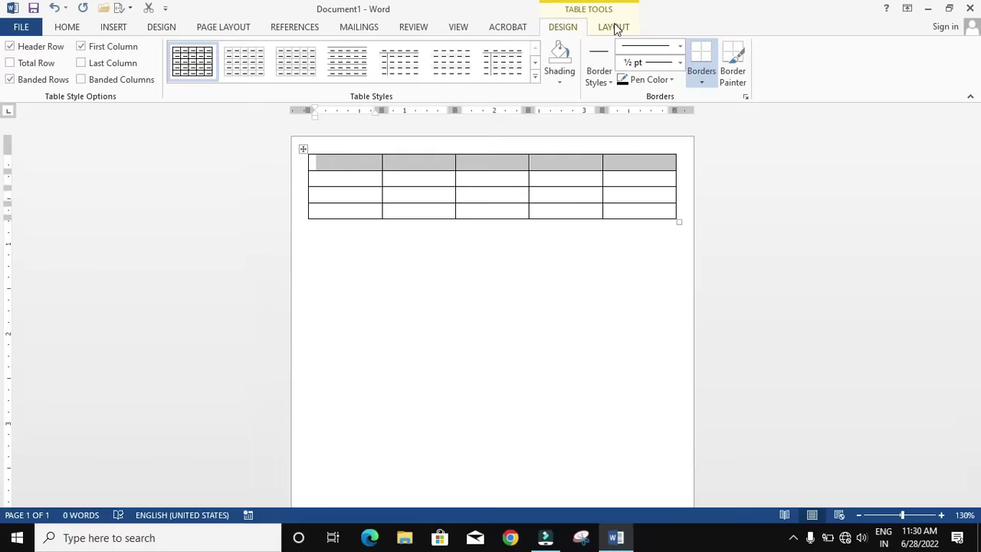
# Step: Merge the table's first row into one cell and add an empty line above the table
pyautogui.click(604, 51)
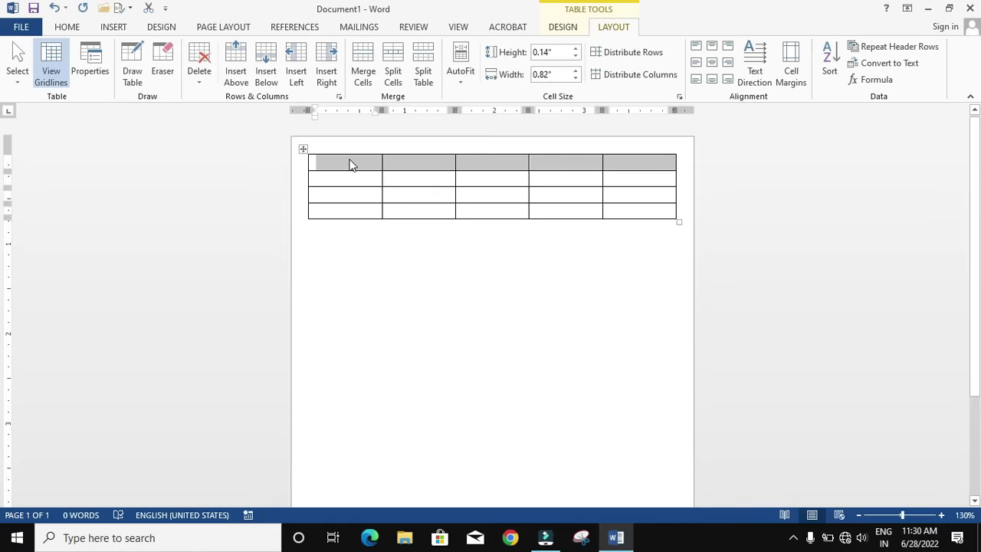
pyautogui.click(365, 64)
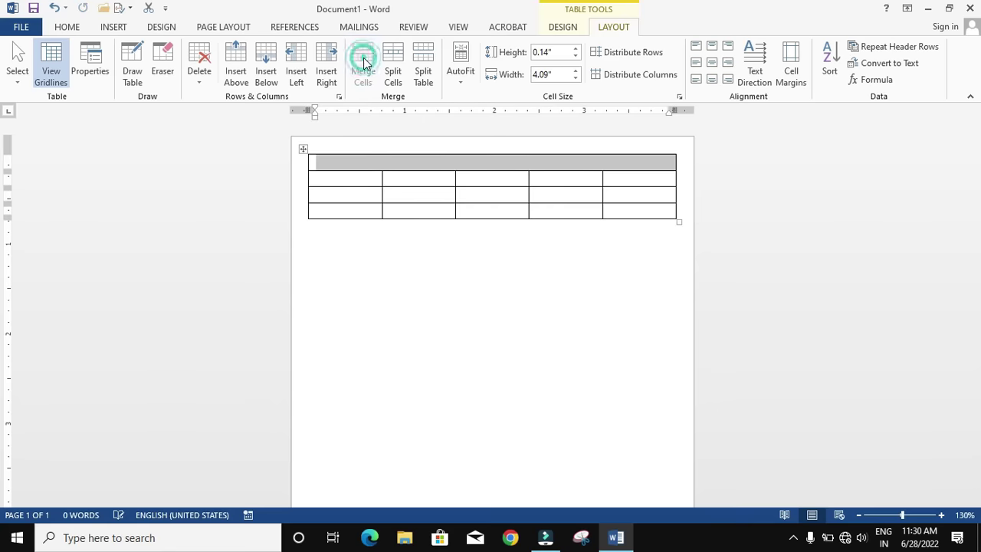
pyautogui.click(417, 162)
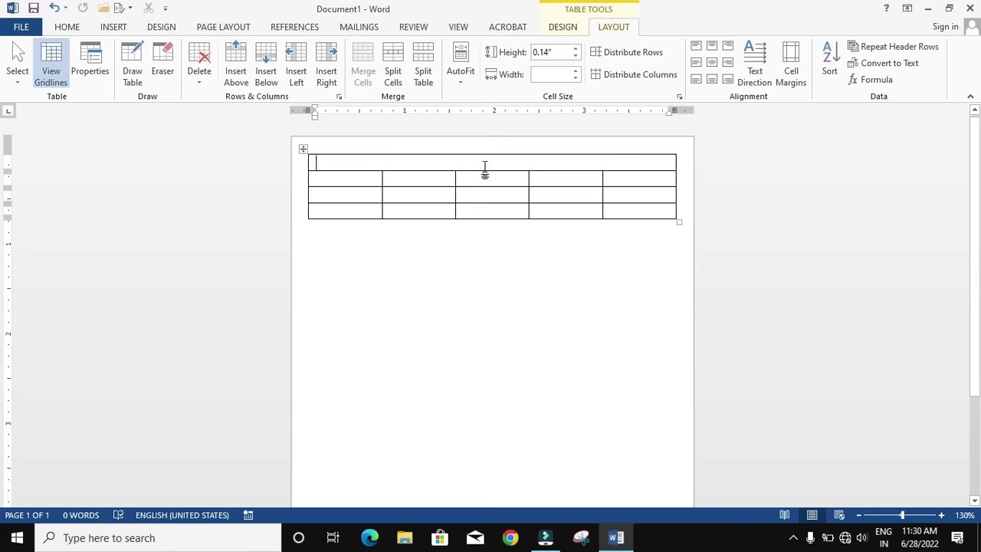
pyautogui.press('Return')
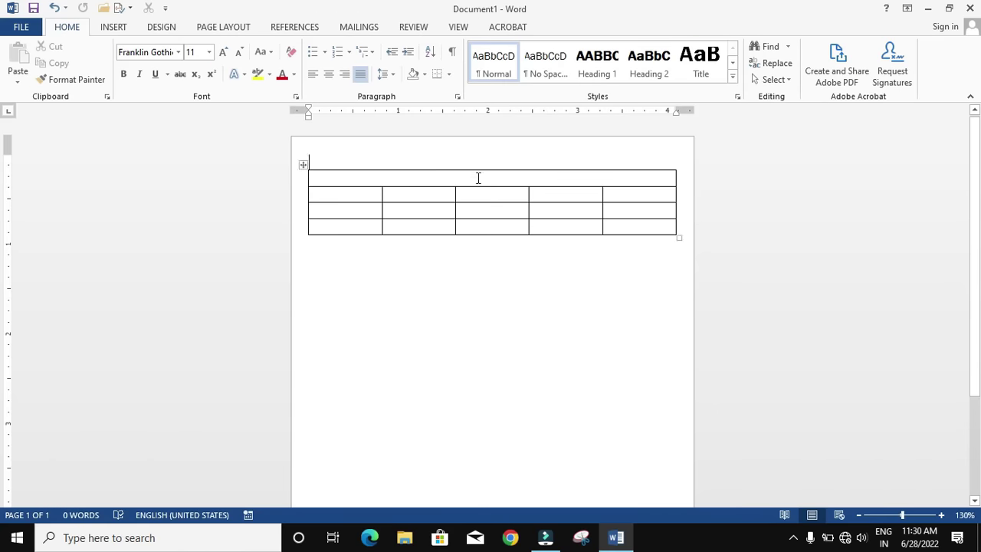
# Step: Type 'Ghghdgfdh' placeholder text in the merged cell and add blank lines to make it taller
pyautogui.click(475, 179)
pyautogui.write('ghgh')
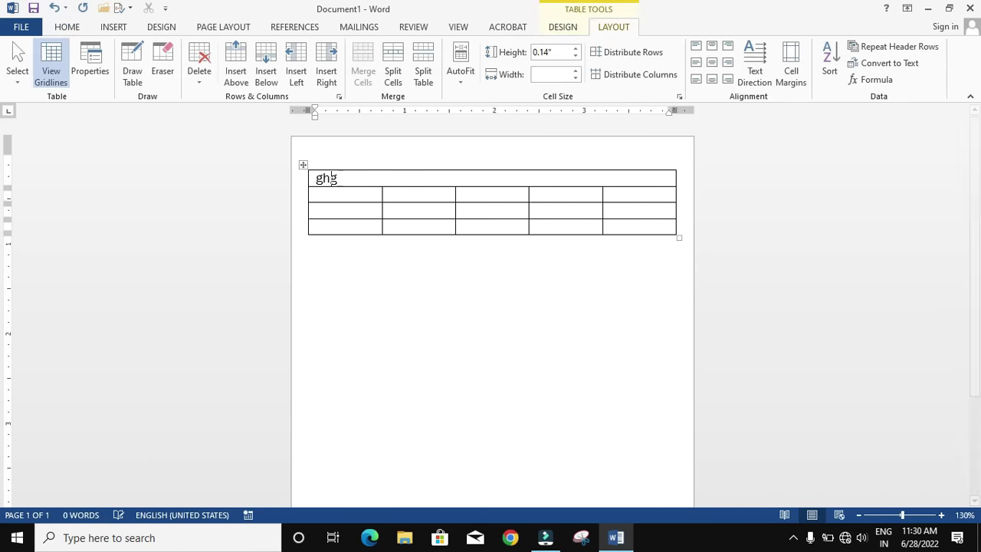
pyautogui.click(303, 166)
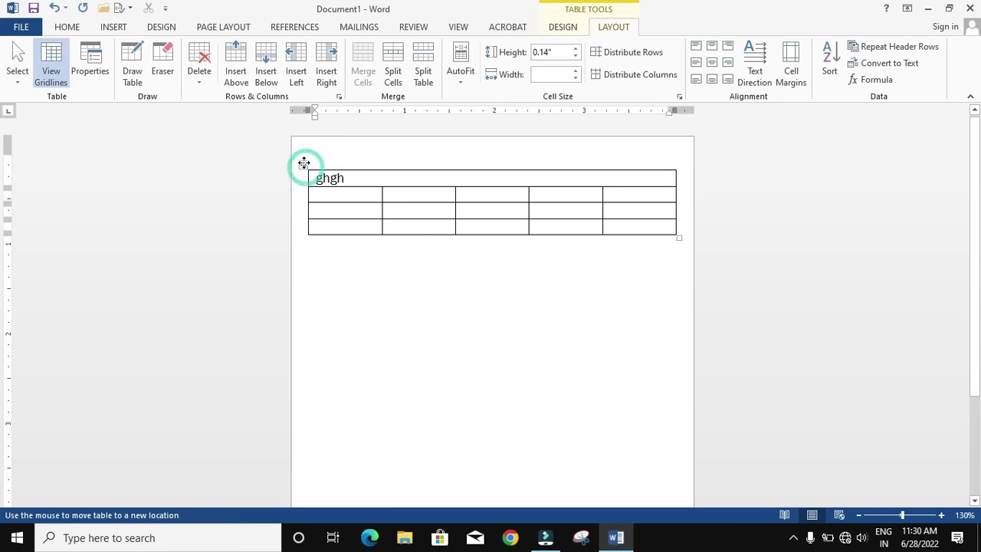
pyautogui.click(303, 169)
pyautogui.write('dgfdh')
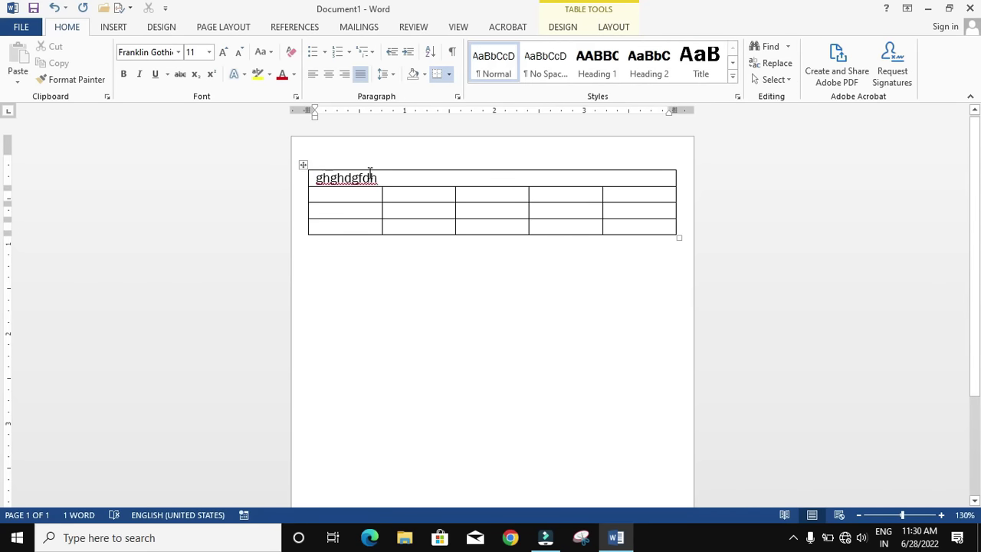
pyautogui.press('Return')
pyautogui.press('Return')
pyautogui.press('Return')
pyautogui.press('Return')
pyautogui.click(399, 178)
# Step: Replace the placeholder with the 'Gst No' label and number, 'Tax Invoice Bill' and 'Date..........'
pyautogui.moveTo(400, 178); pyautogui.dragTo(310, 180)
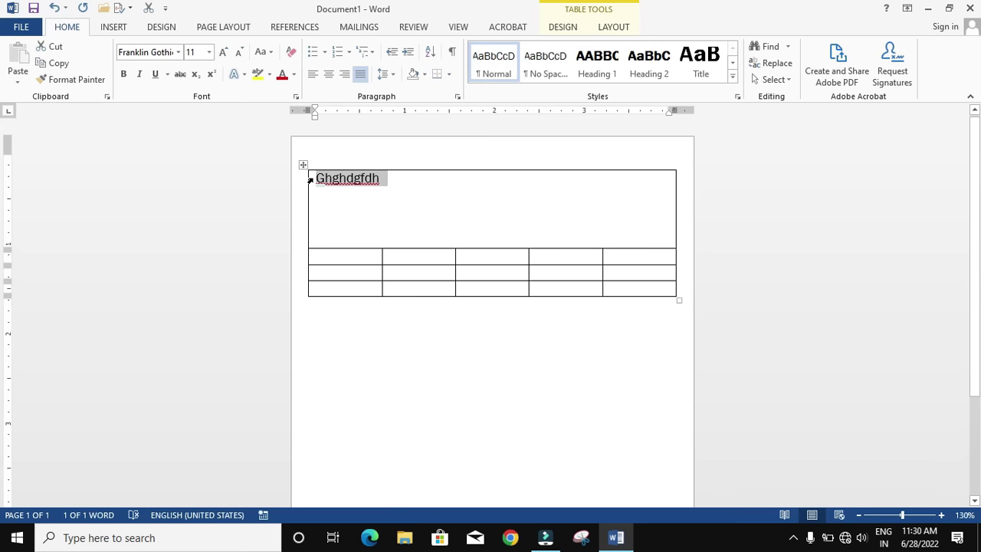
pyautogui.write('Gst No - 255525')
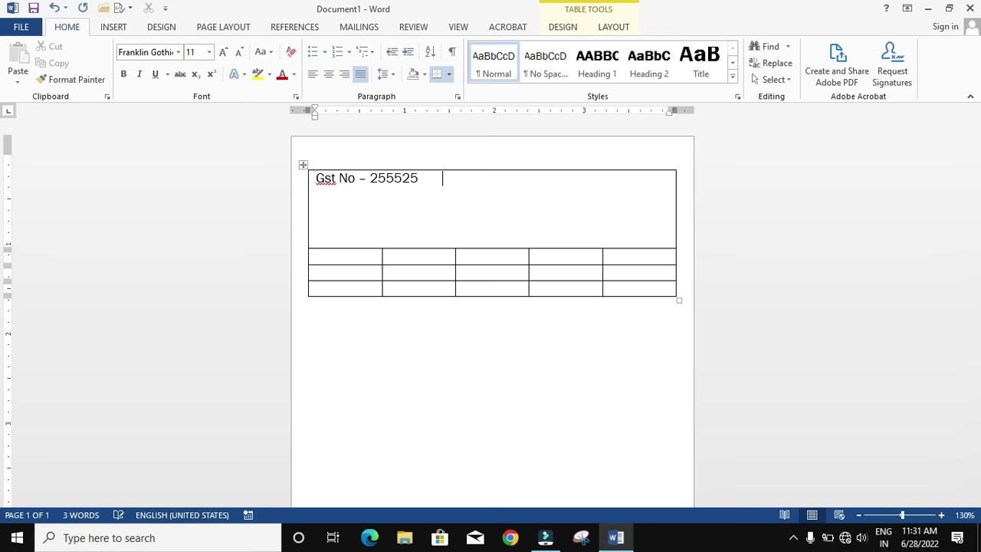
pyautogui.write('    Tax Invoice Bill')
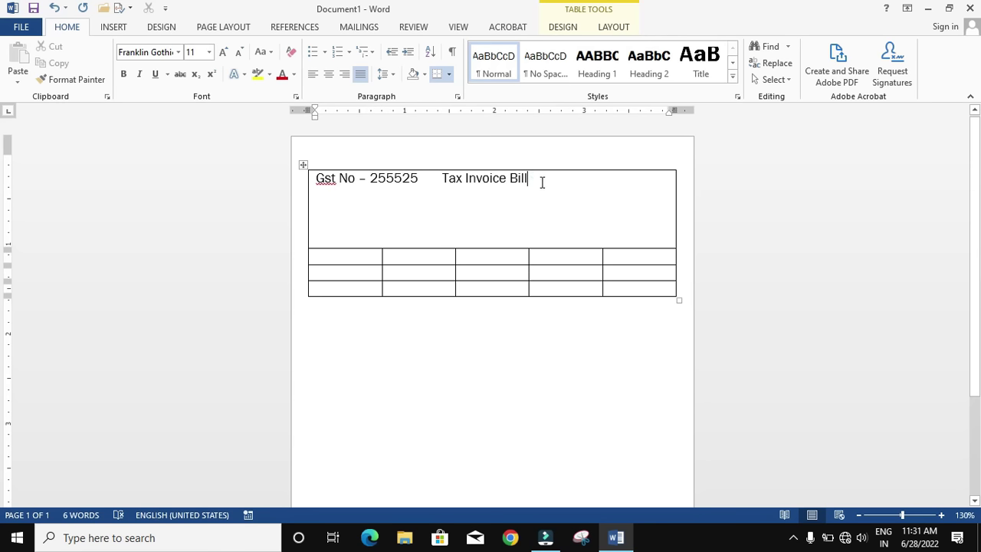
pyautogui.write('      Date.......')
pyautogui.write('.....')
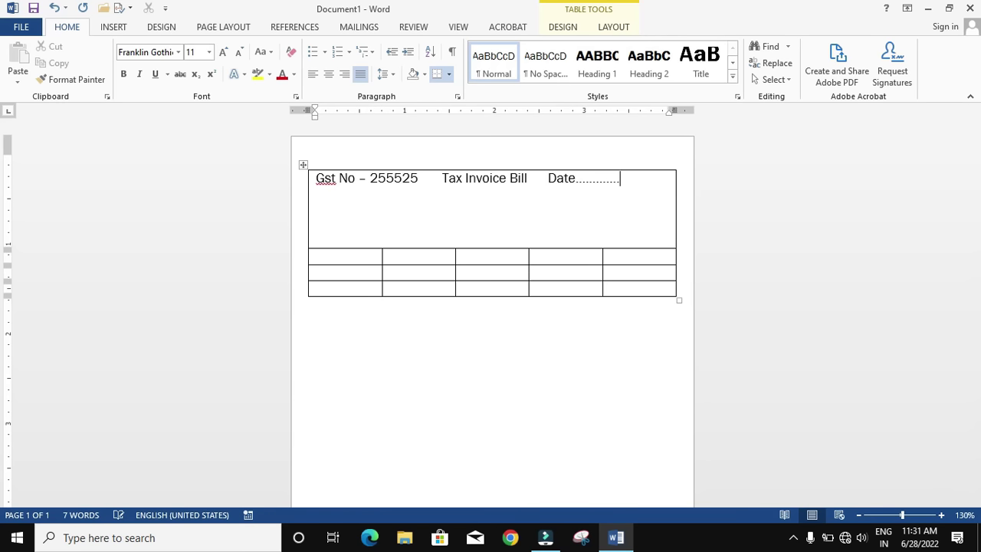
# Step: Shrink the GST number and Date to size 9 and enlarge 'Tax Invoice Bill' to 14
pyautogui.moveTo(420, 179); pyautogui.dragTo(331, 180)
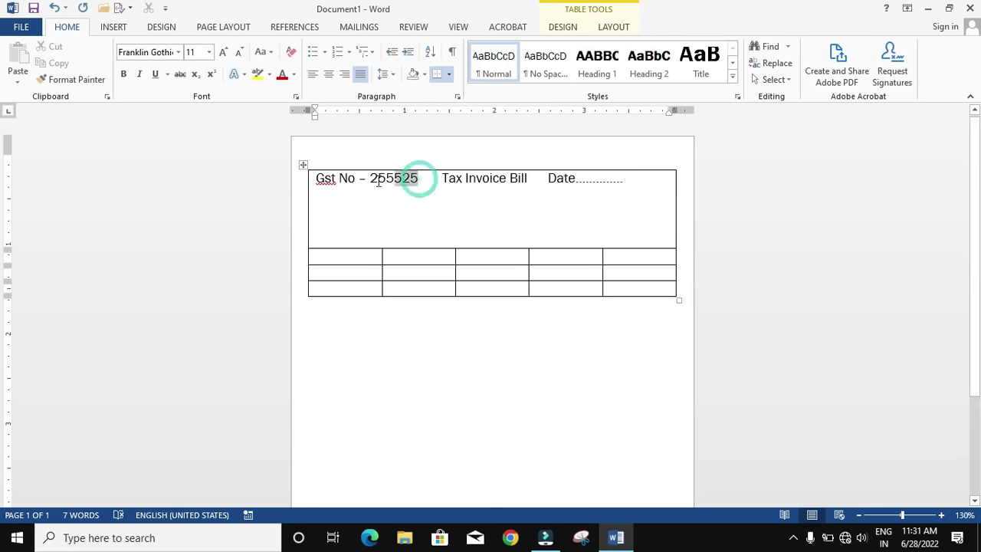
pyautogui.click(240, 54)
pyautogui.click(240, 53)
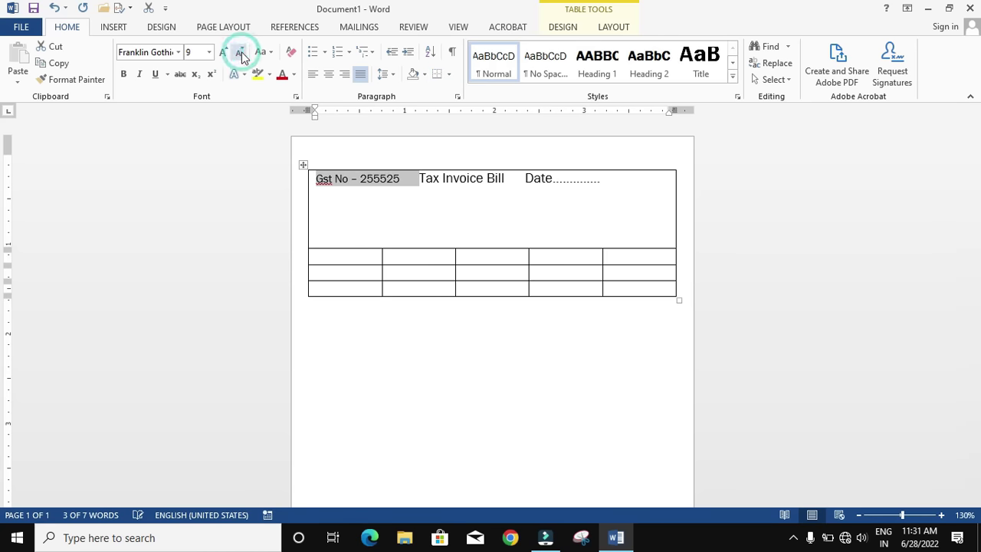
pyautogui.moveTo(524, 178); pyautogui.dragTo(601, 178)
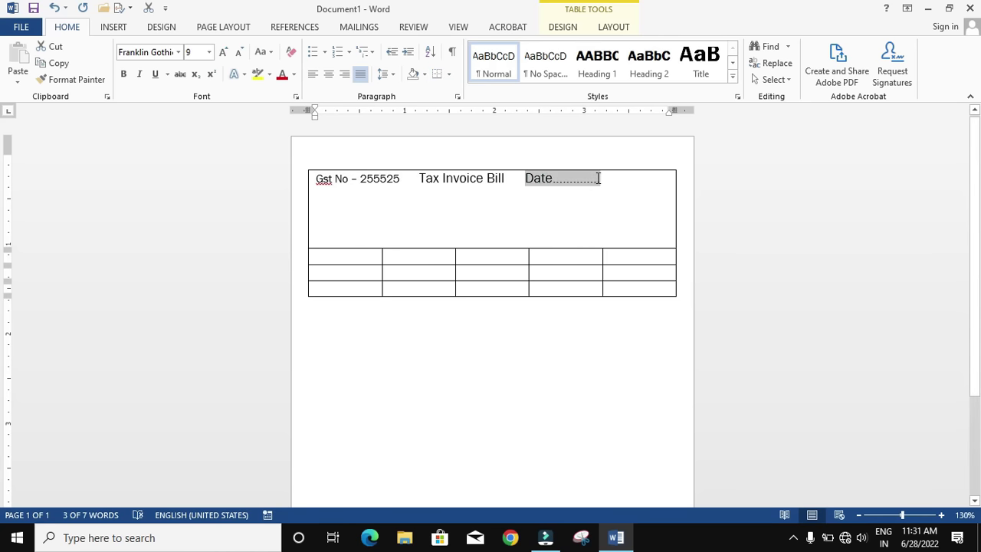
pyautogui.click(239, 53)
pyautogui.click(239, 53)
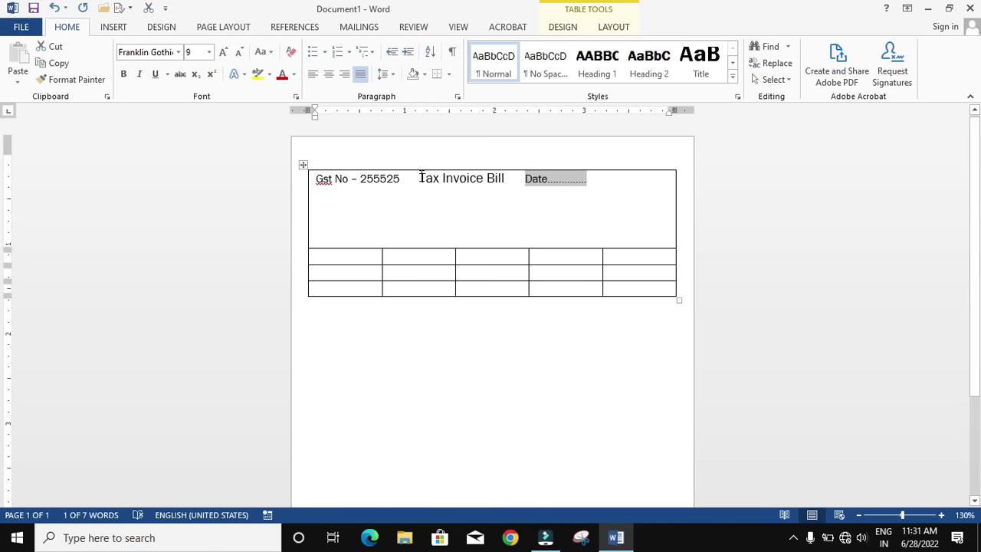
pyautogui.moveTo(419, 178); pyautogui.dragTo(498, 179)
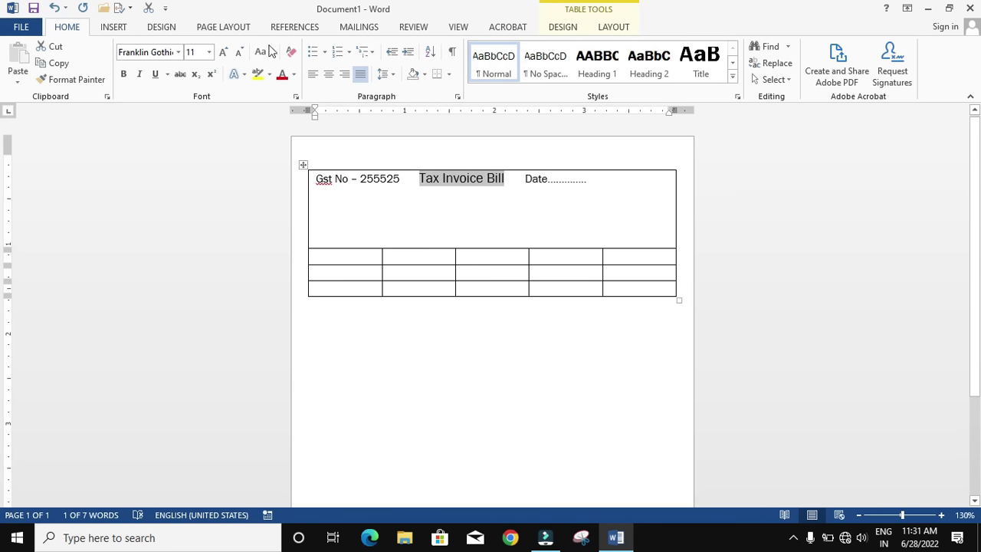
pyautogui.click(223, 53)
pyautogui.click(223, 53)
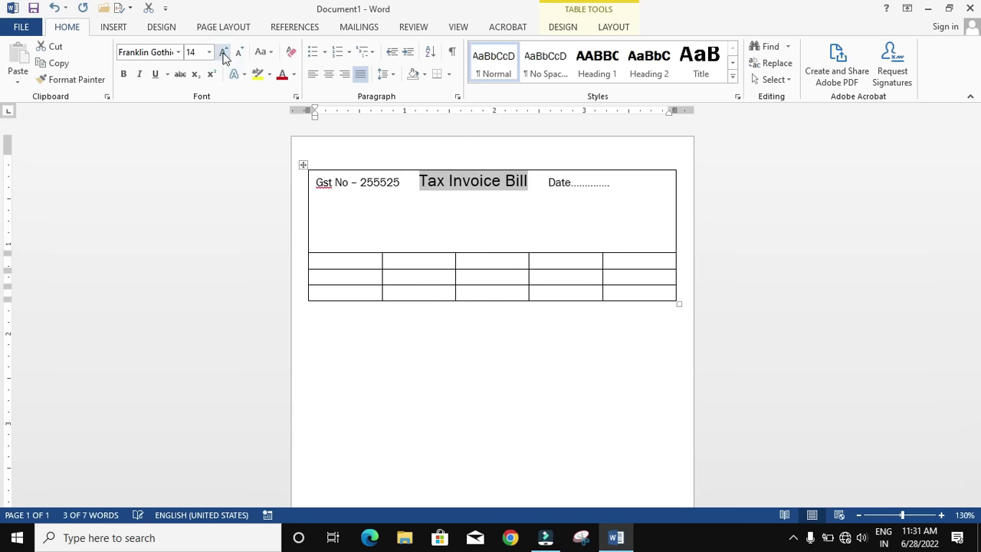
# Step: Spread the title and Date across the line, then start a new line typing 'Krishna Electrionic PVT.LTD'
pyautogui.click(419, 181)
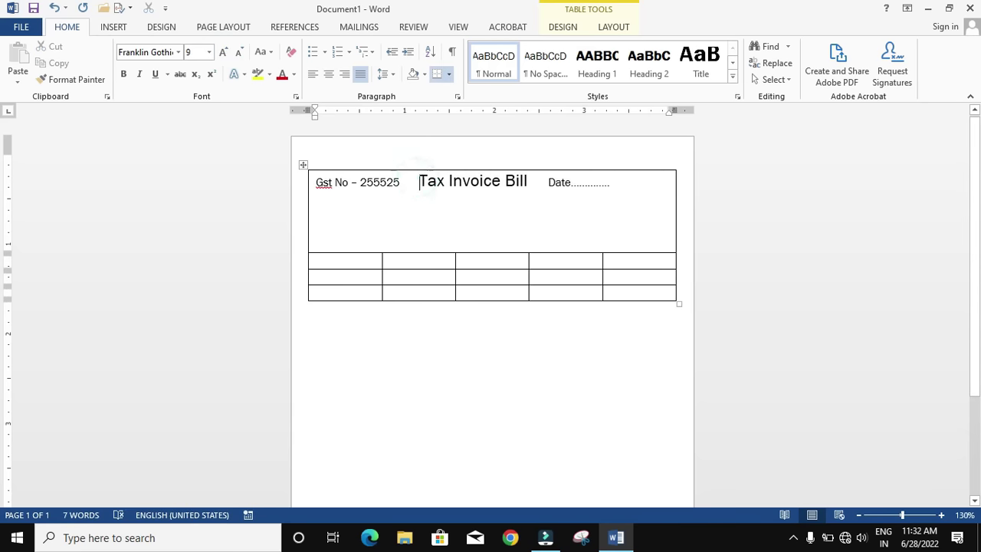
pyautogui.click(563, 184)
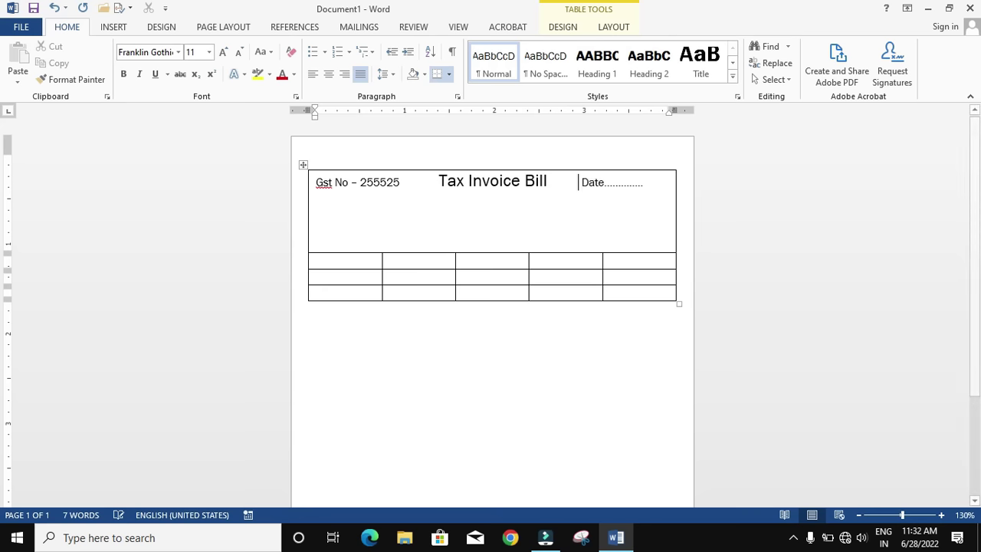
pyautogui.click(433, 181)
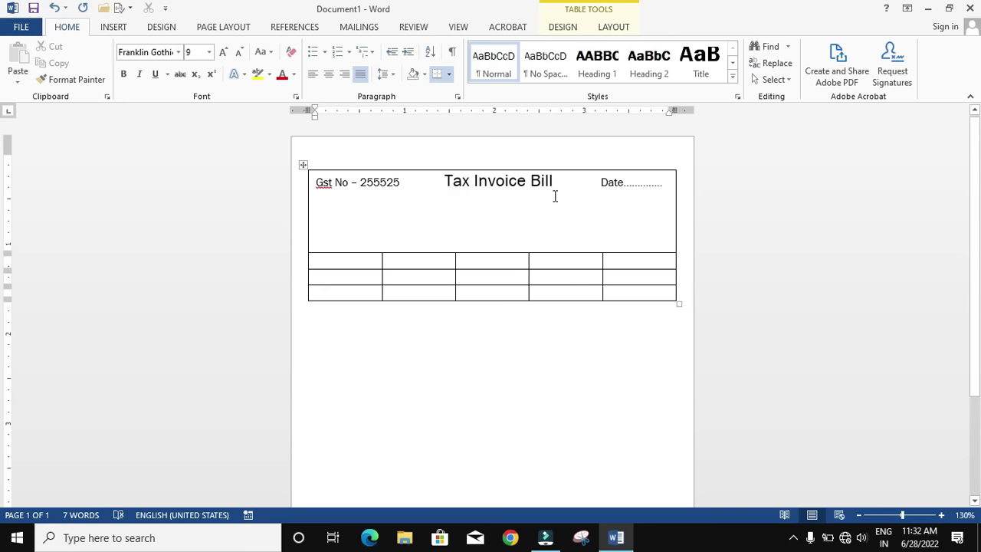
pyautogui.scroll(5, 555, 196)
pyautogui.scroll(2, 558, 191)
pyautogui.scroll(2, 559, 191)
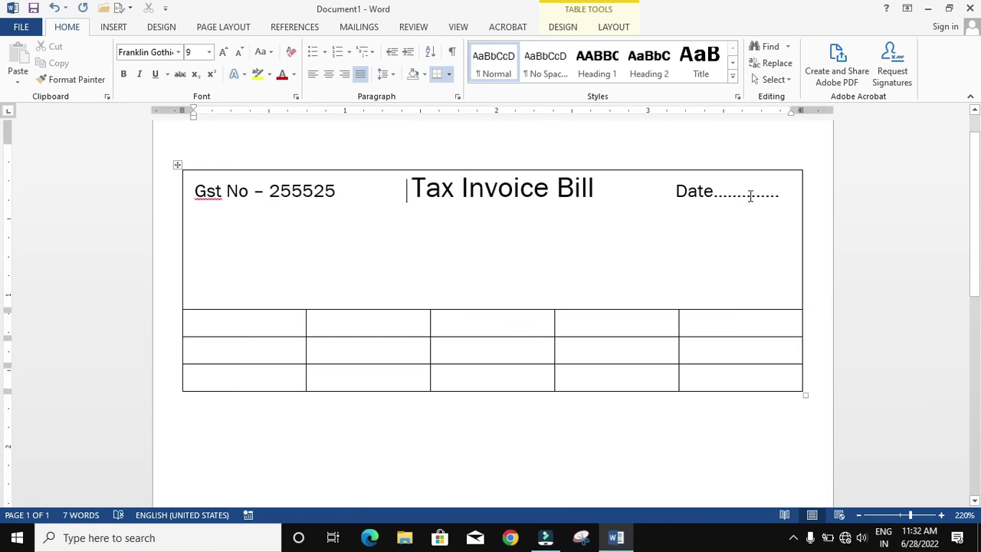
pyautogui.click(787, 194)
pyautogui.press('Return')
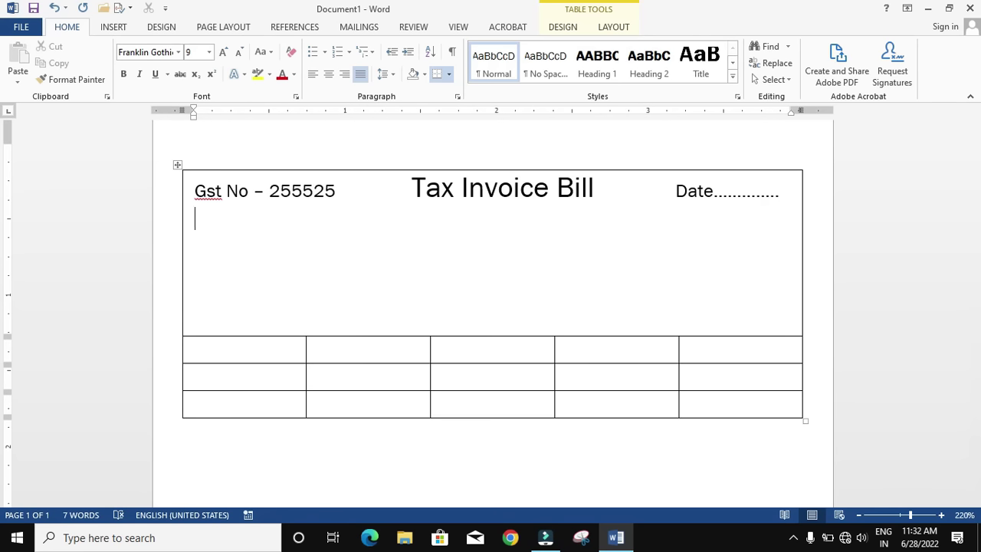
pyautogui.write('Krishna')
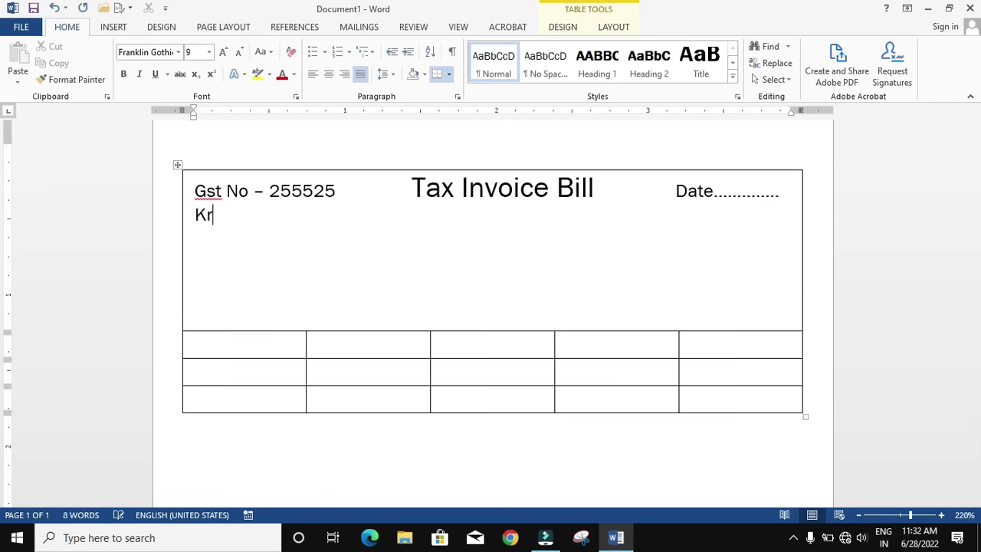
pyautogui.write(' Electrionic PVT.LTD')
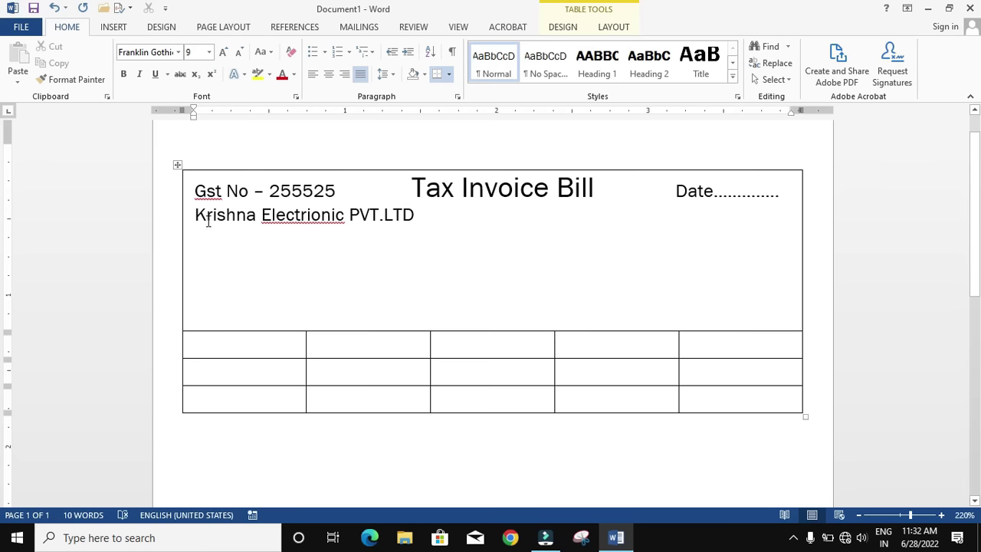
# Step: Centre and enlarge the company name line and correct 'Electrionic' to 'Electronic'
pyautogui.moveTo(196, 215); pyautogui.dragTo(413, 215)
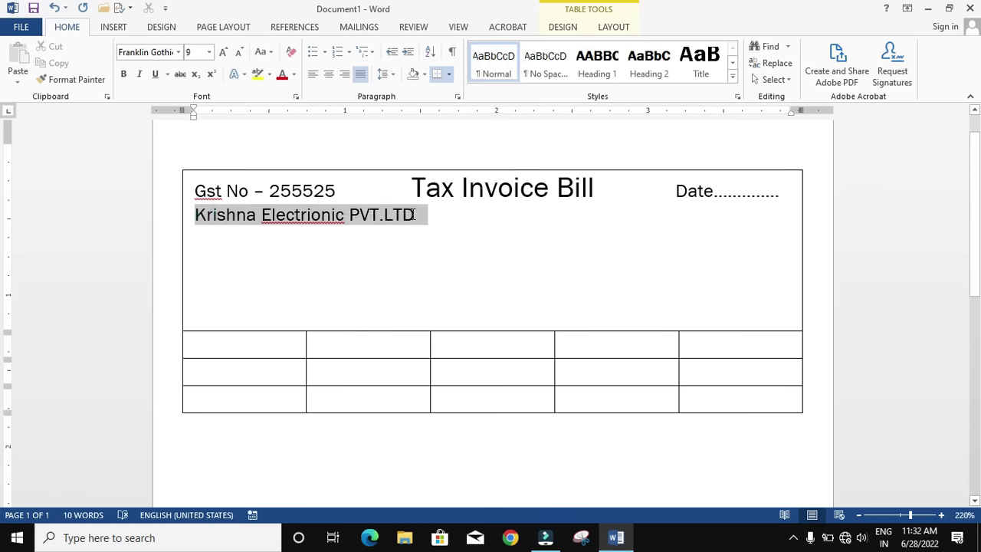
pyautogui.click(328, 76)
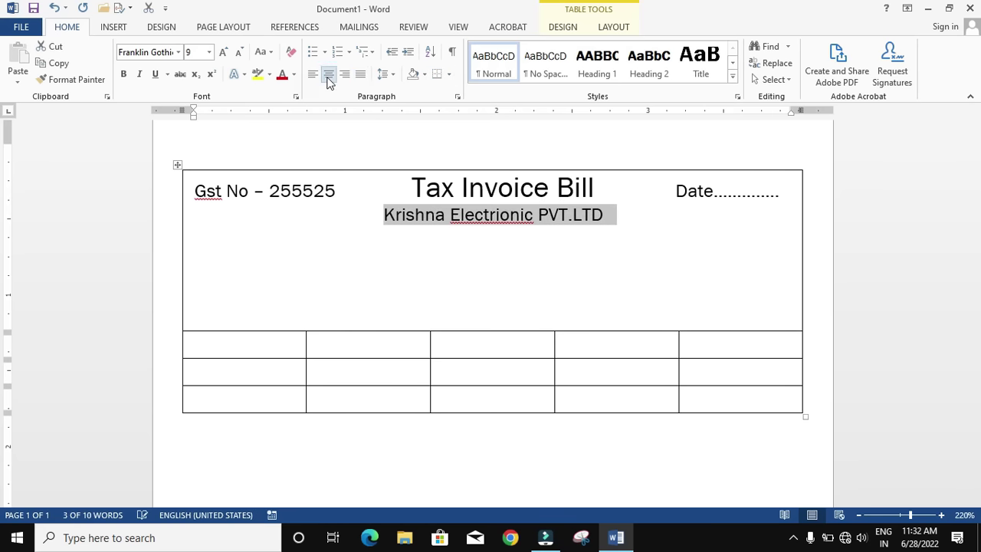
pyautogui.click(226, 58)
pyautogui.click(226, 58)
pyautogui.click(226, 58)
pyautogui.click(226, 57)
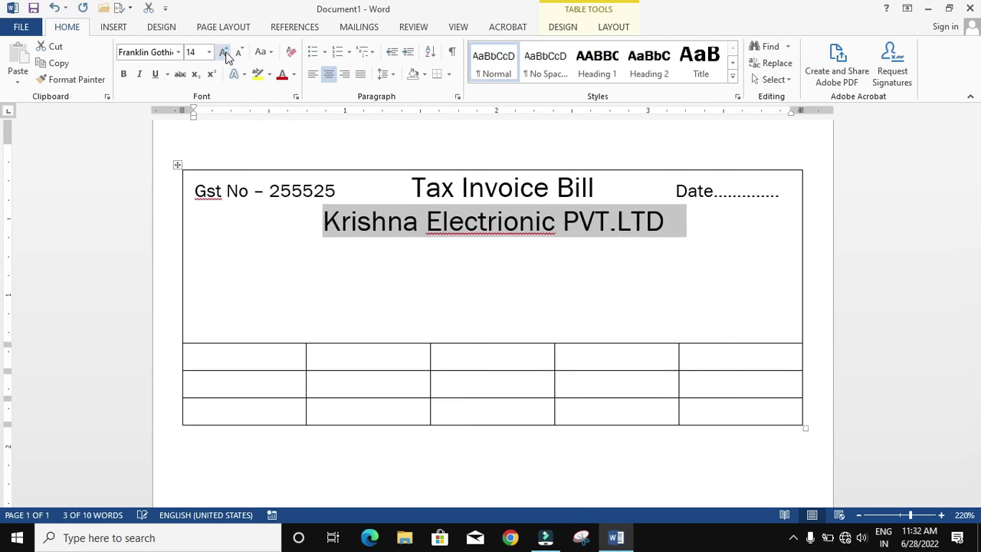
pyautogui.click(226, 57)
pyautogui.doubleClick(225, 57)
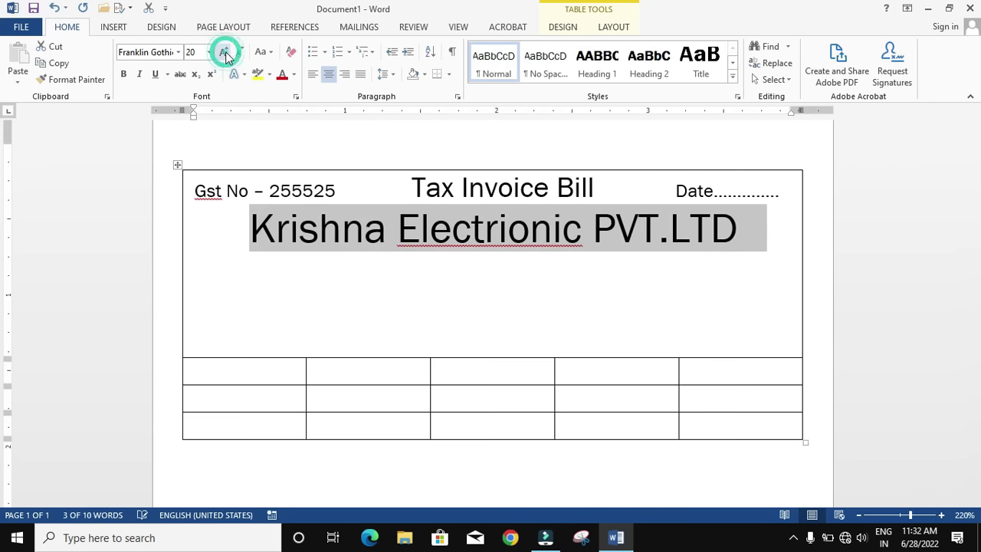
pyautogui.click(452, 230)
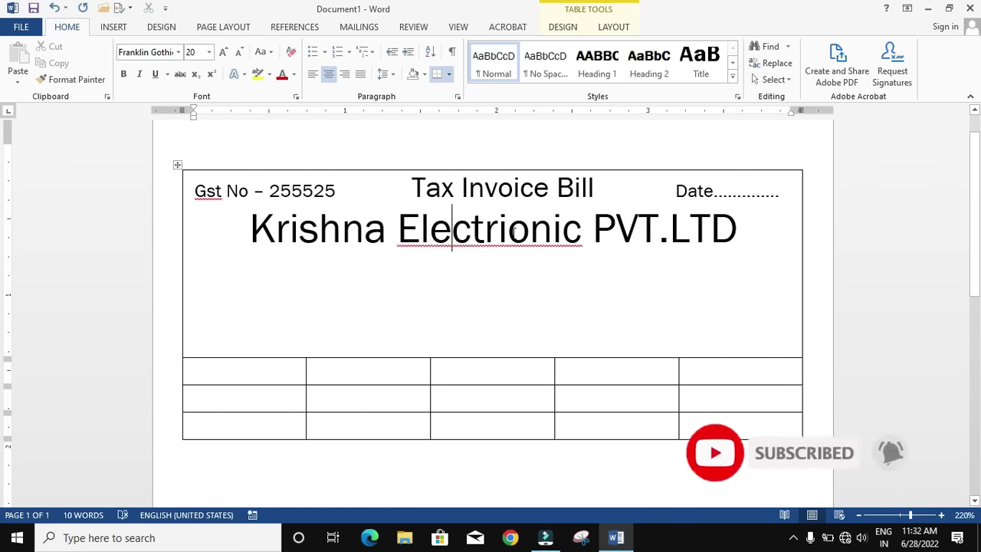
pyautogui.click(512, 230)
pyautogui.press('BackSpace')
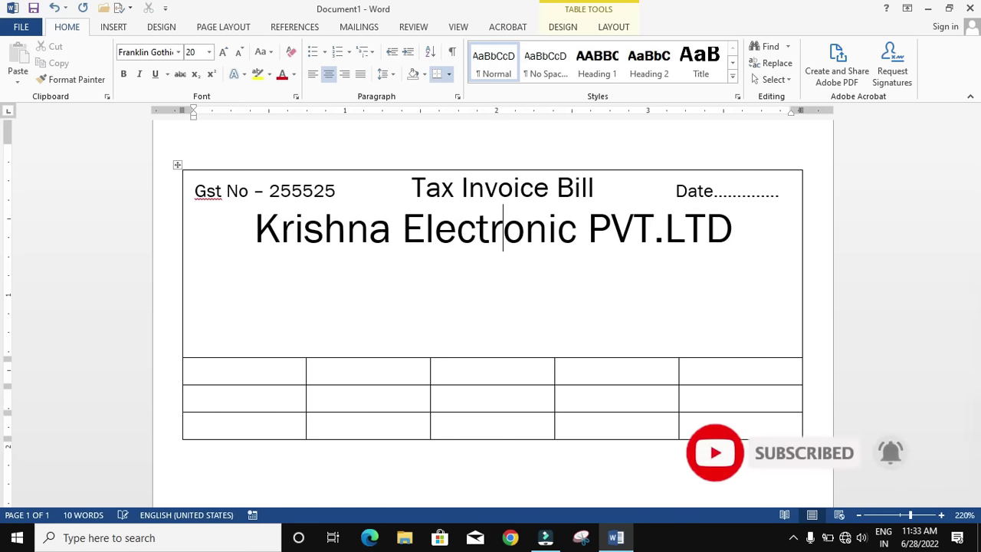
# Step: Set the company name in Arial Black at size 16 so it fits one line
pyautogui.moveTo(257, 229); pyautogui.dragTo(759, 230)
pyautogui.click(224, 53)
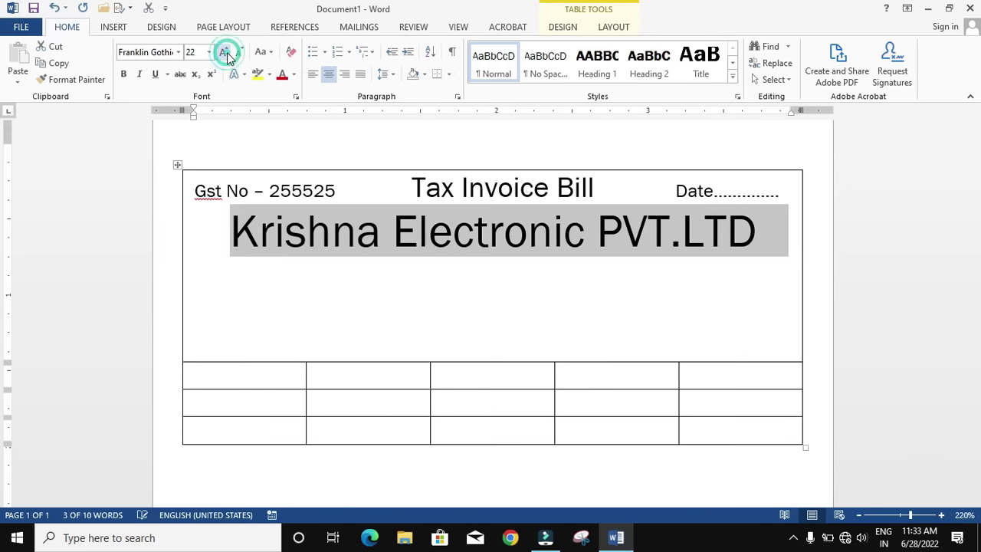
pyautogui.click(179, 53)
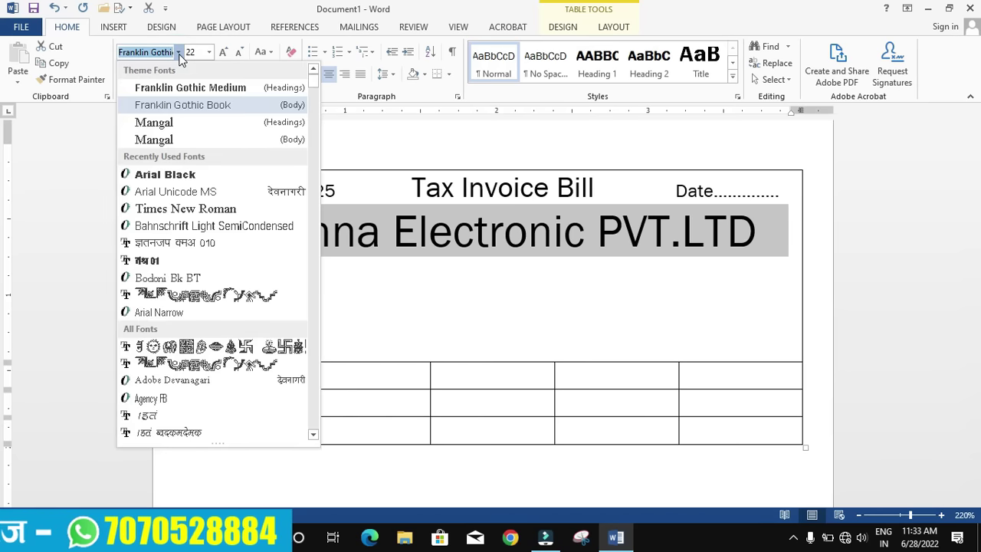
pyautogui.click(188, 174)
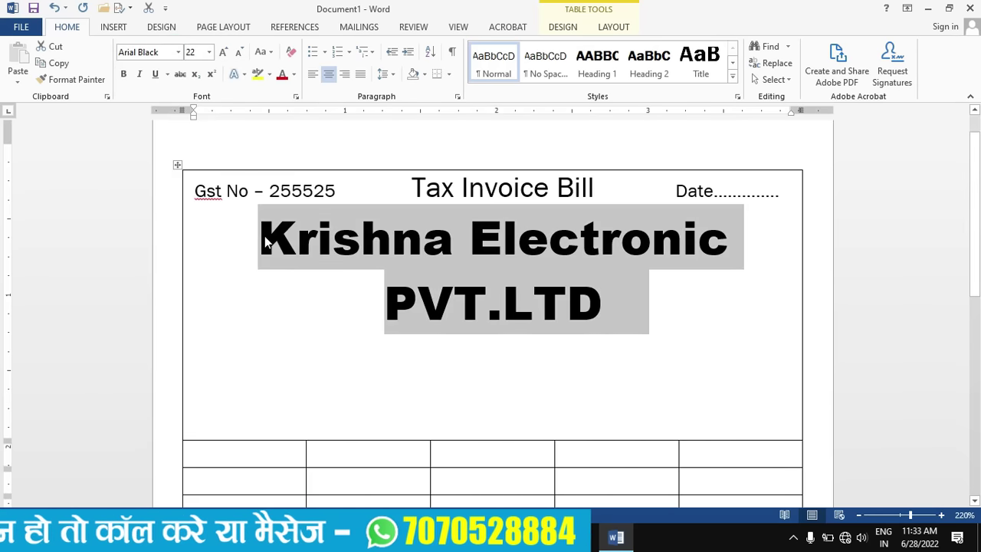
pyautogui.click(240, 53)
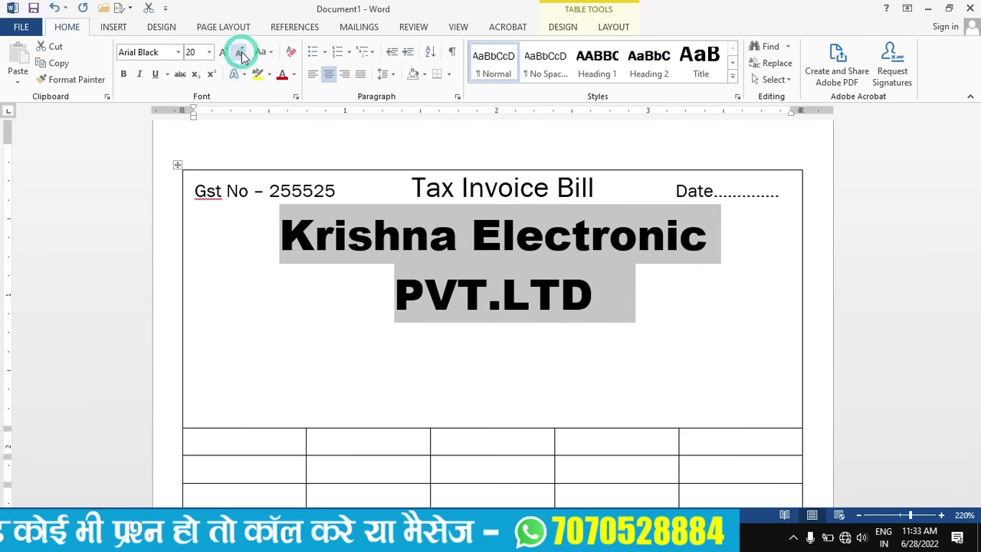
pyautogui.click(240, 53)
pyautogui.click(240, 52)
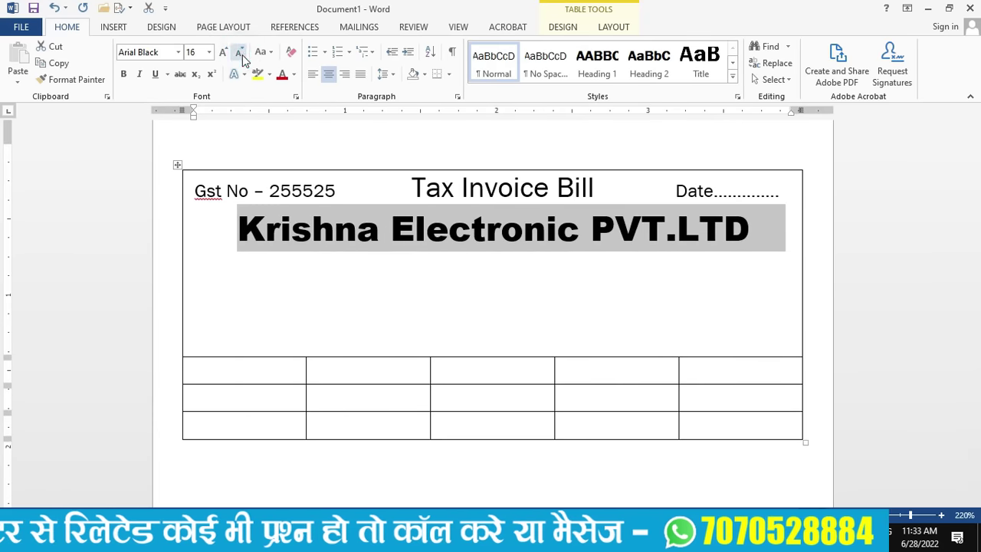
pyautogui.click(392, 268)
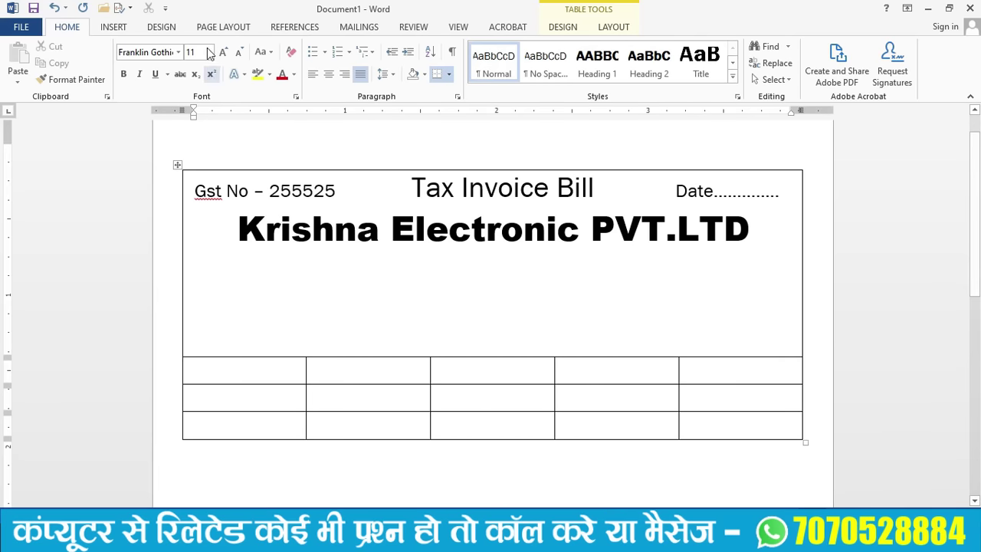
pyautogui.click(112, 26)
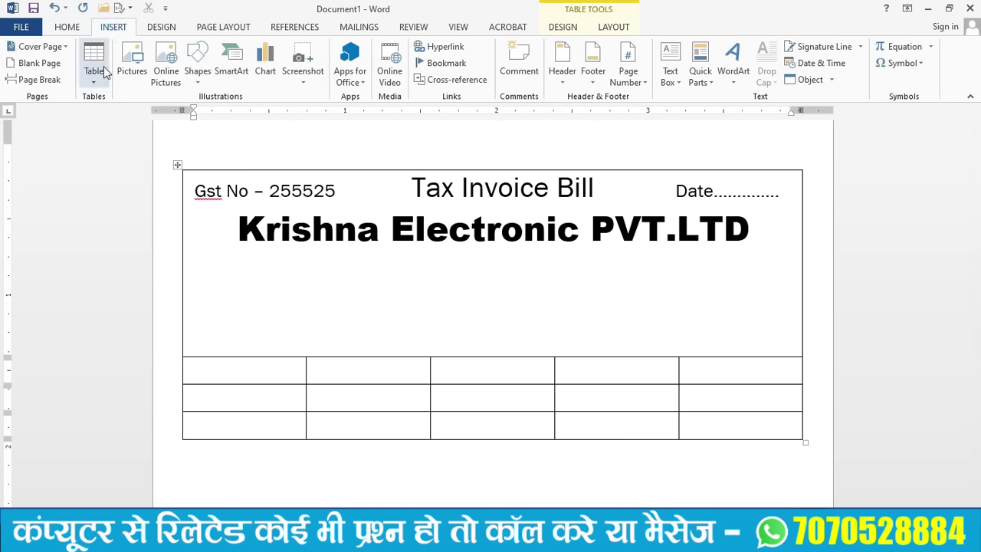
# Step: Draw a text box under the company name holding the shop address on a single line
pyautogui.click(673, 77)
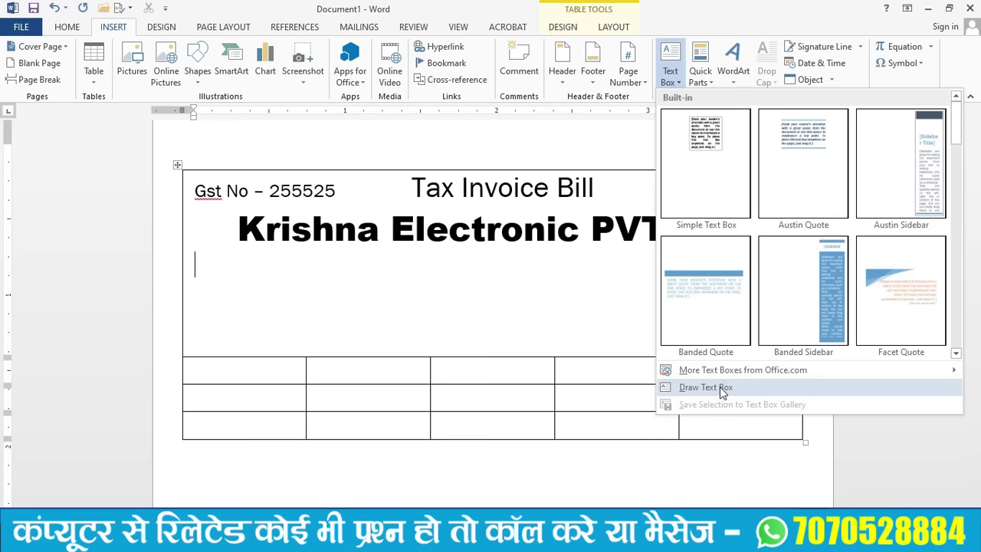
pyautogui.click(719, 389)
pyautogui.moveTo(331, 259); pyautogui.dragTo(600, 320)
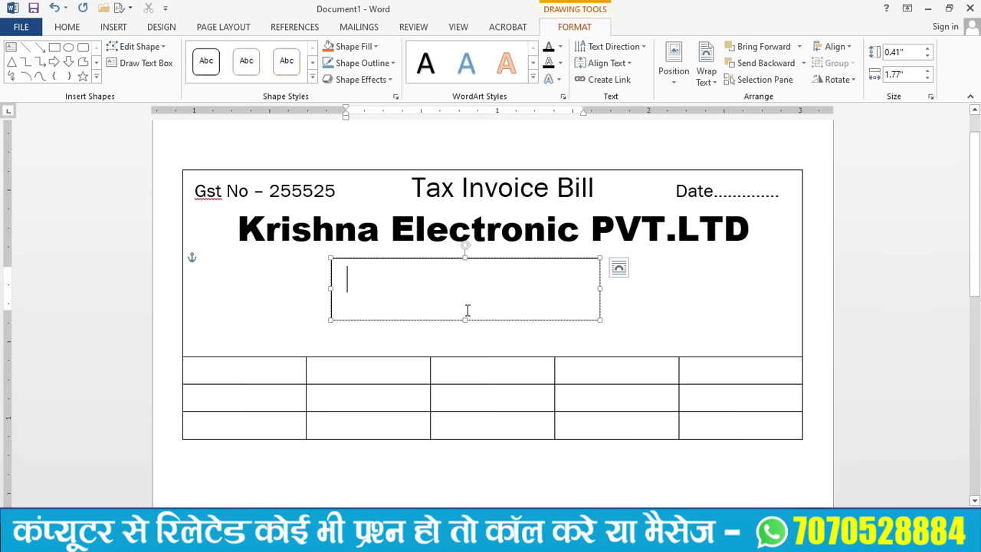
pyautogui.write('Address - Thawe Road Gopalganj')
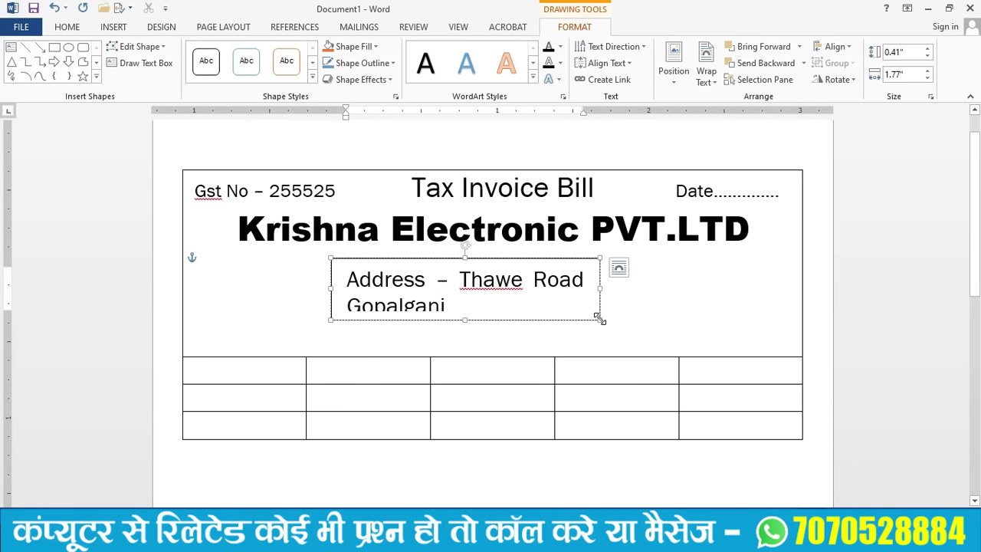
pyautogui.moveTo(599, 319)
pyautogui.mouseDown()
pyautogui.moveTo(661, 299)
pyautogui.moveTo(705, 317)
pyautogui.mouseUp()
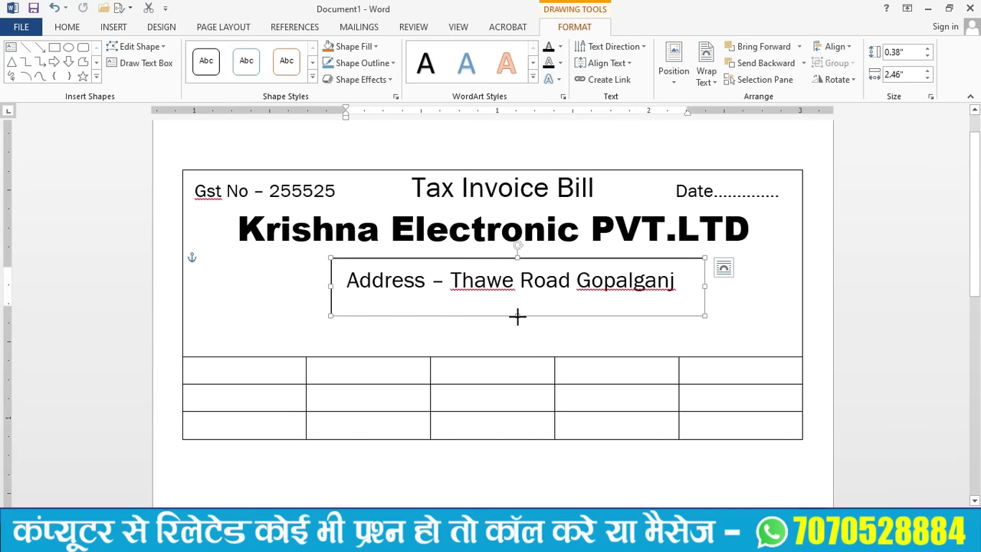
pyautogui.moveTo(517, 315); pyautogui.dragTo(518, 300)
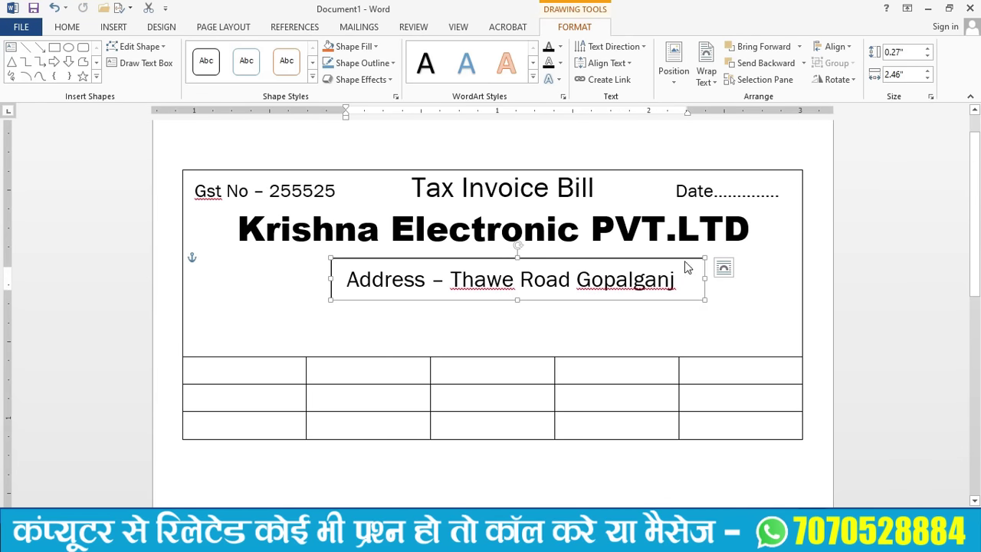
pyautogui.moveTo(683, 261); pyautogui.dragTo(676, 242)
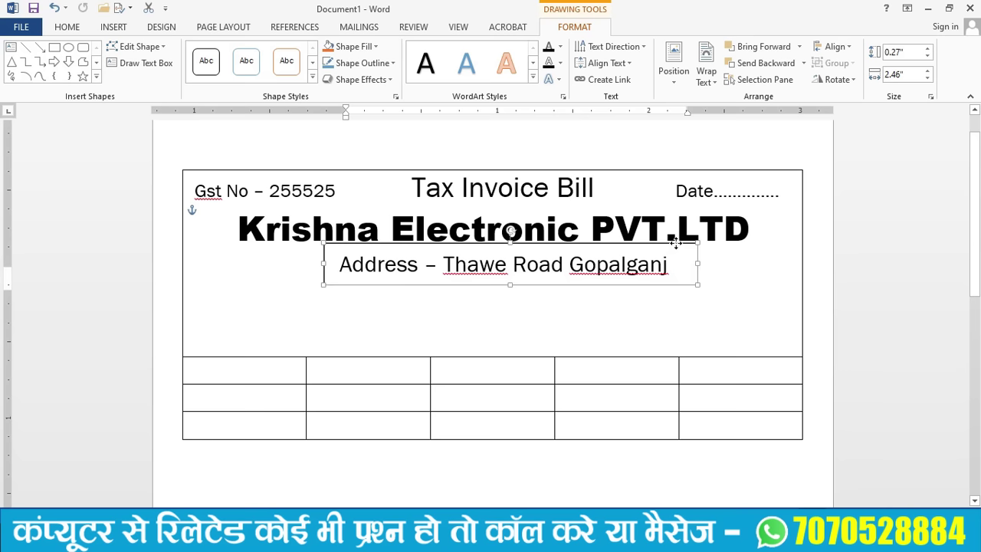
# Step: Shrink the address text to size 9 and nudge the box slightly lower
pyautogui.moveTo(339, 265); pyautogui.dragTo(680, 265)
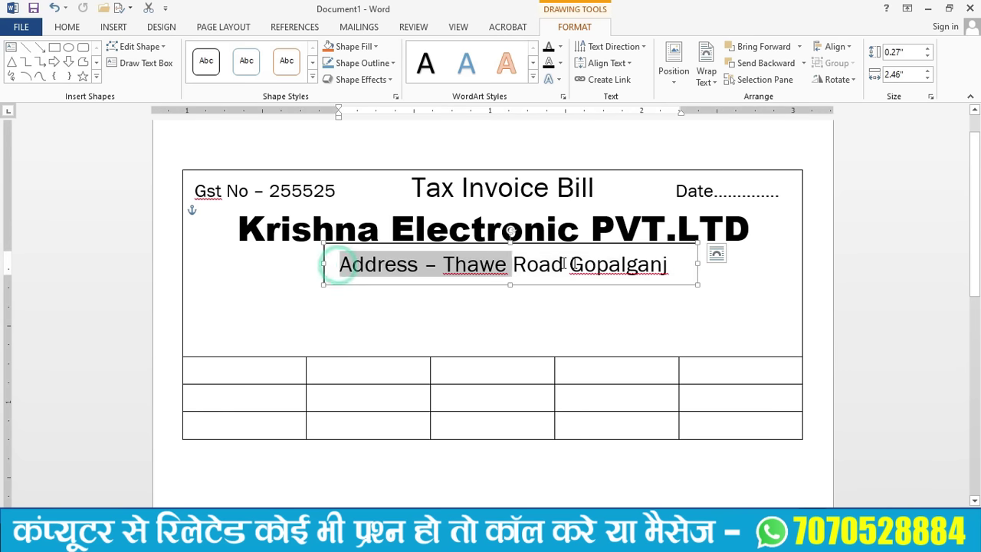
pyautogui.click(77, 30)
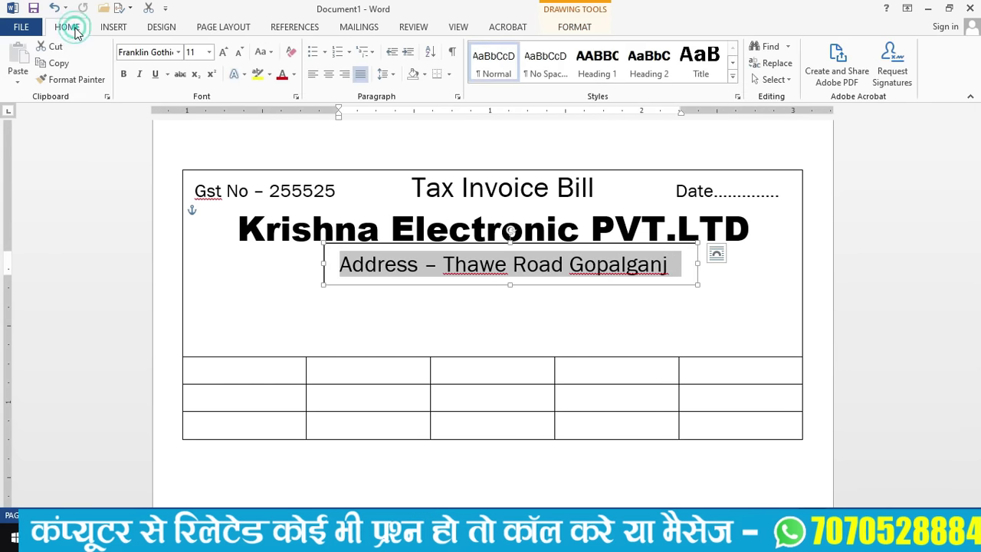
pyautogui.click(238, 51)
pyautogui.click(238, 51)
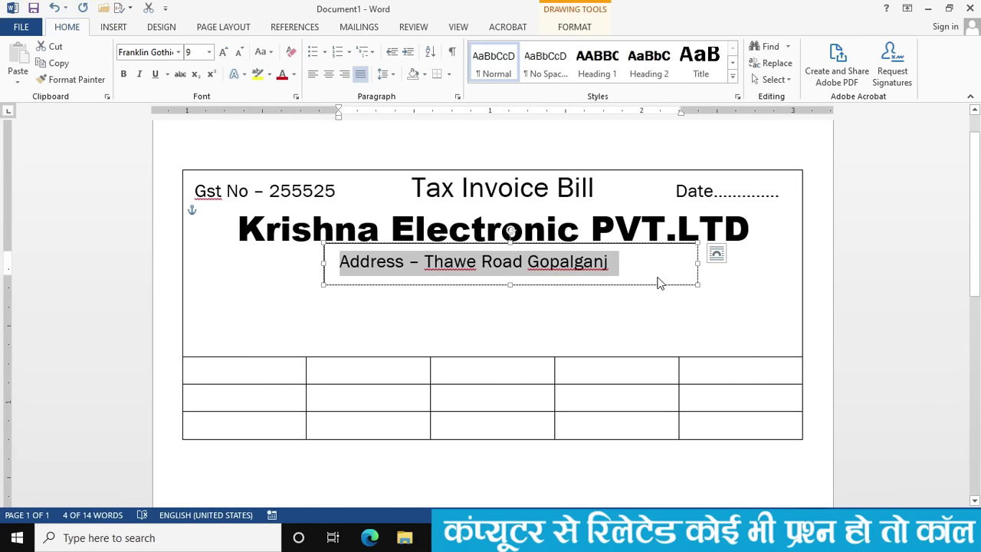
pyautogui.moveTo(661, 283); pyautogui.dragTo(665, 301)
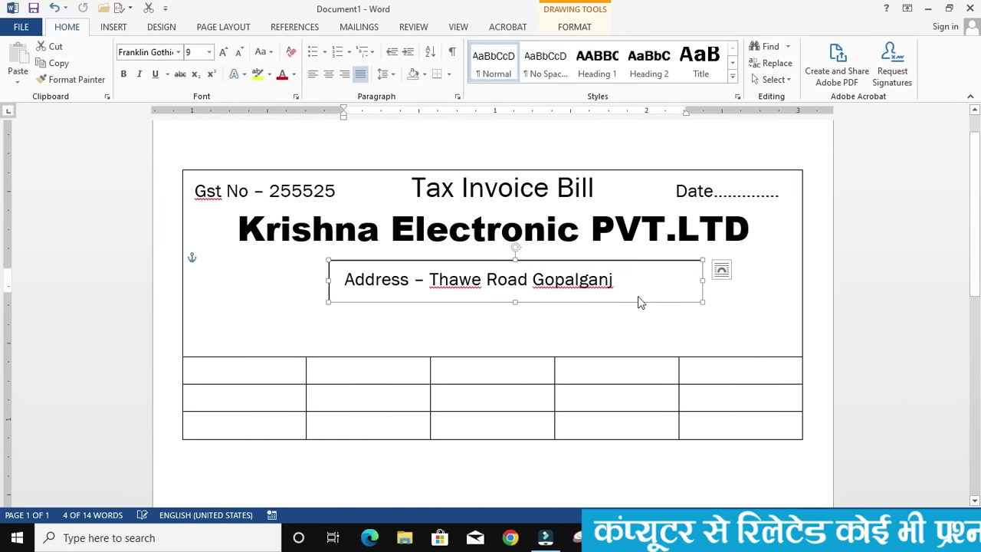
# Step: Give the address box No Fill and No Outline and move it just beneath the company name
pyautogui.click(589, 26)
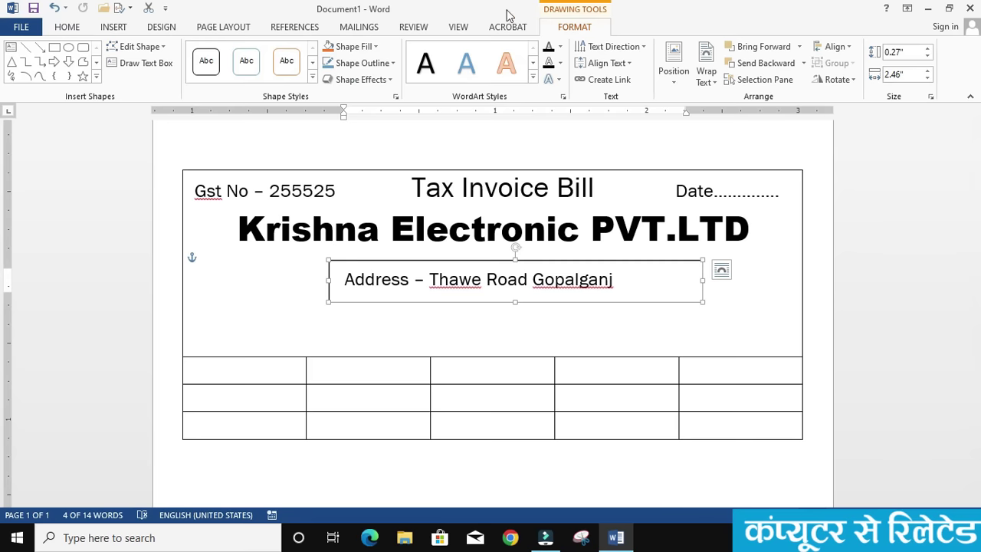
pyautogui.click(377, 47)
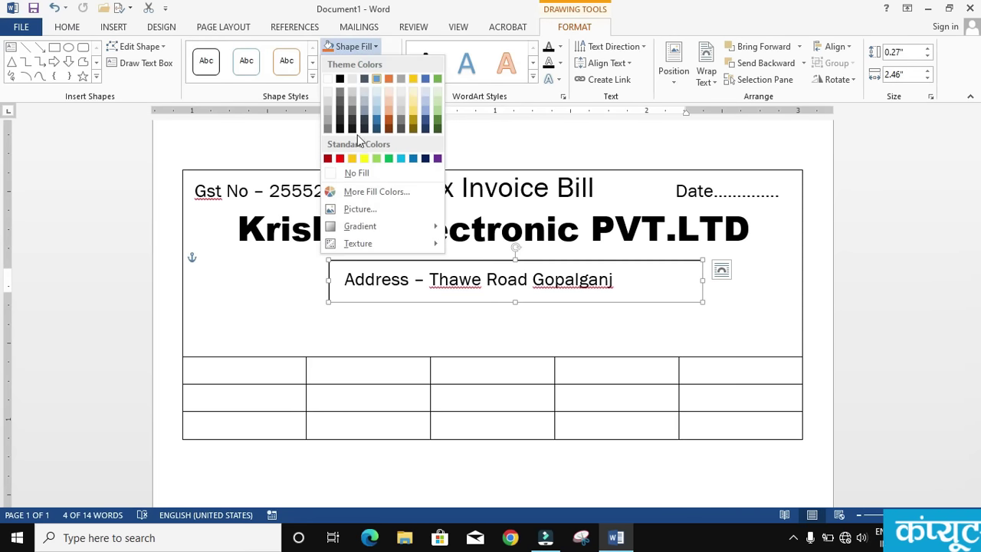
pyautogui.click(353, 174)
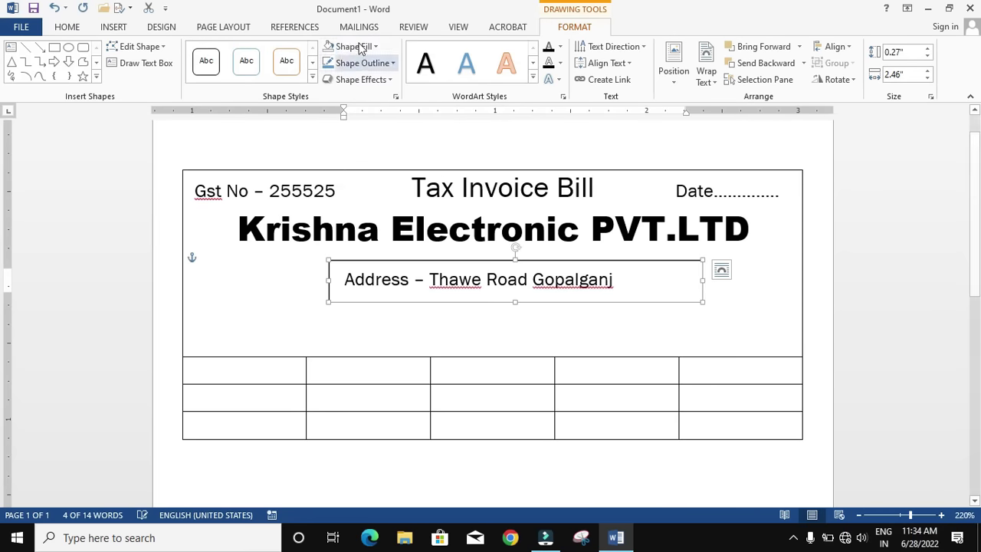
pyautogui.click(360, 63)
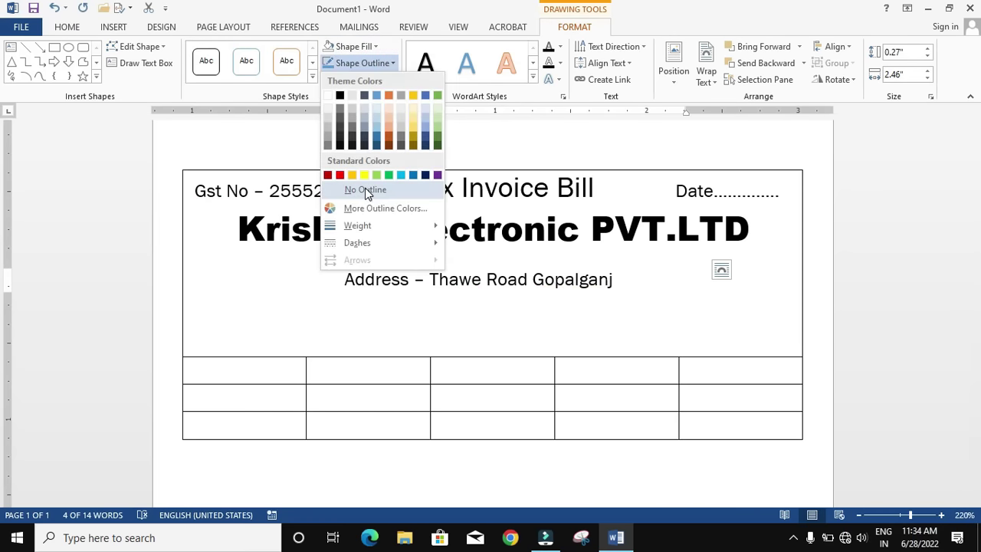
pyautogui.click(364, 190)
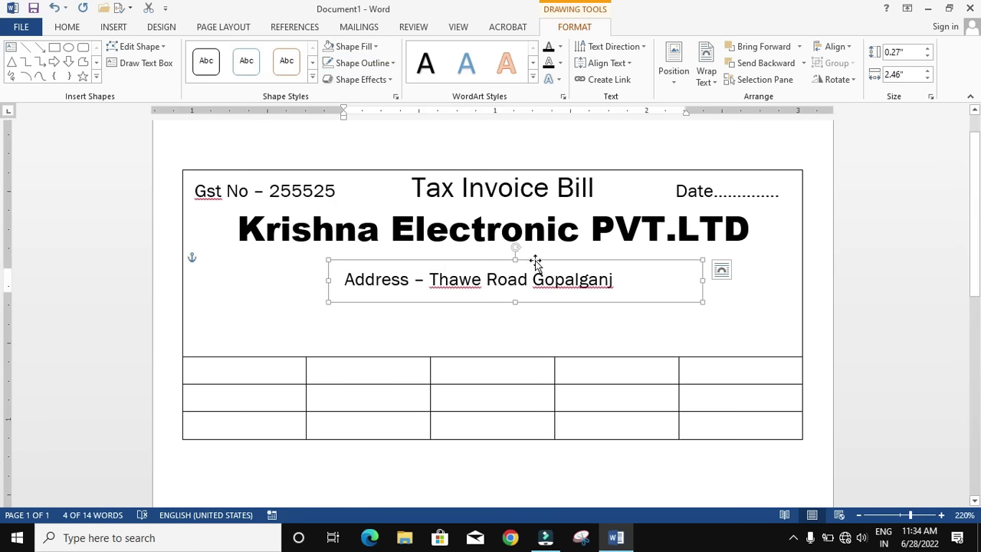
pyautogui.moveTo(535, 263); pyautogui.dragTo(540, 237)
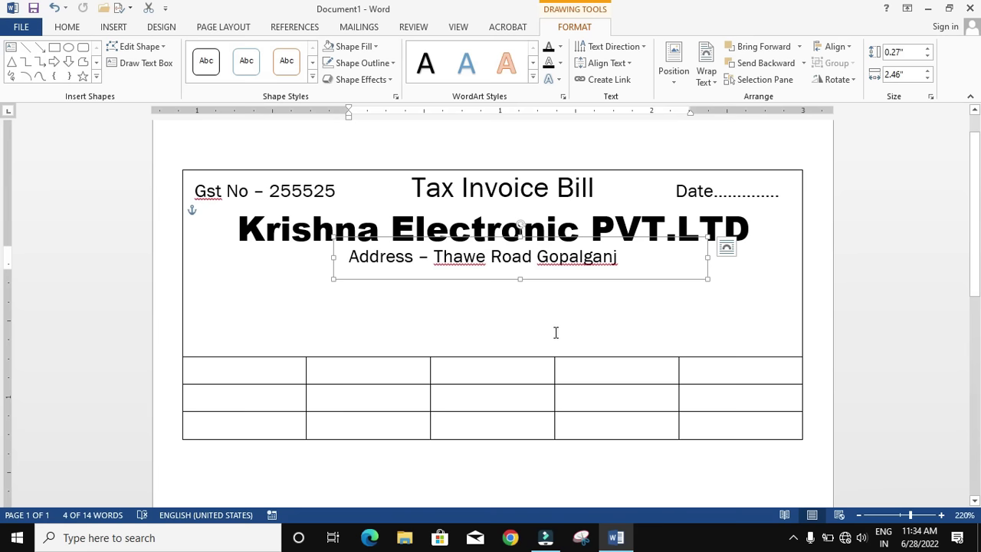
pyautogui.click(507, 330)
pyautogui.click(498, 263)
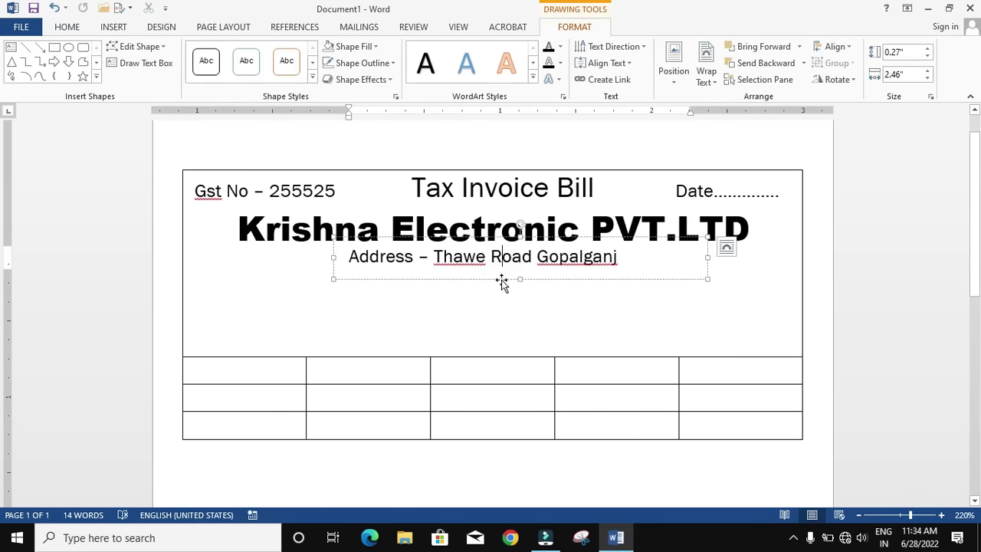
# Step: Duplicate the address box below itself, replace its text with the shop's phone number, and narrow it centred
pyautogui.moveTo(506, 285); pyautogui.dragTo(499, 310)
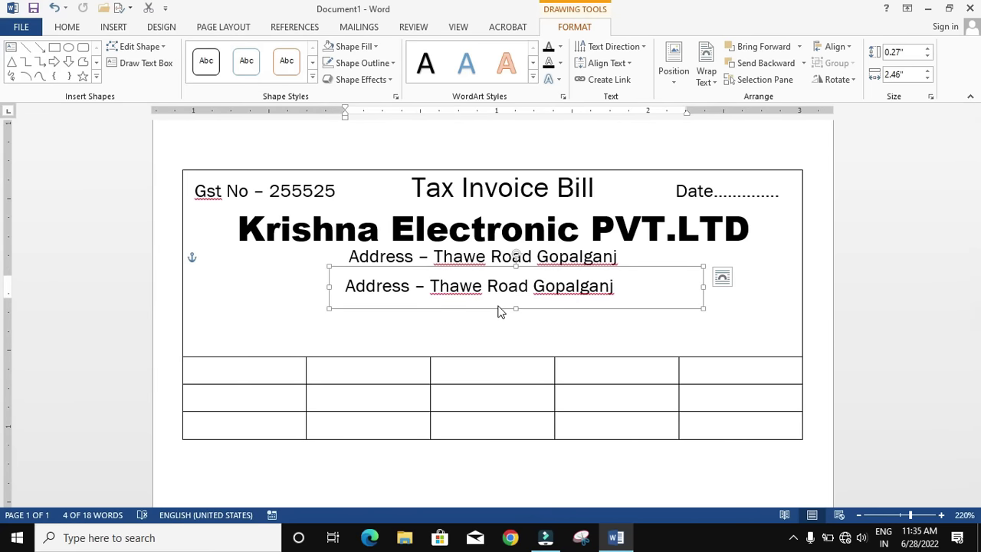
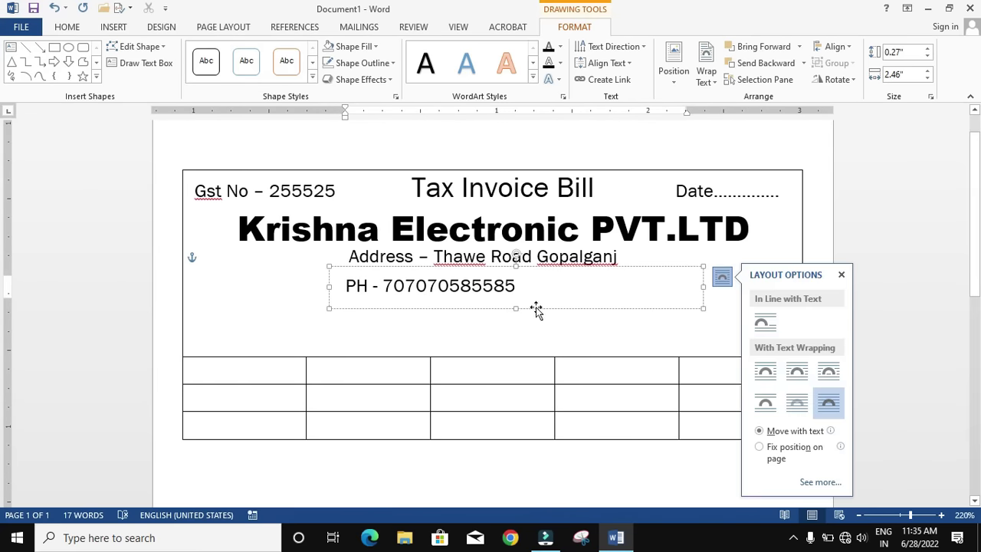
pyautogui.moveTo(700, 287)
pyautogui.mouseDown()
pyautogui.moveTo(528, 305)
pyautogui.moveTo(559, 260)
pyautogui.mouseUp()
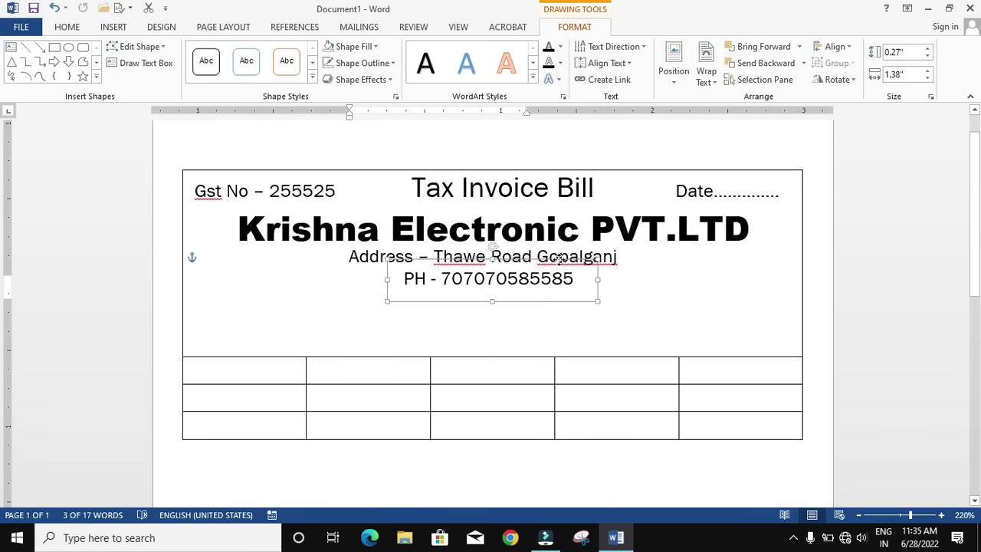
pyautogui.click(648, 284)
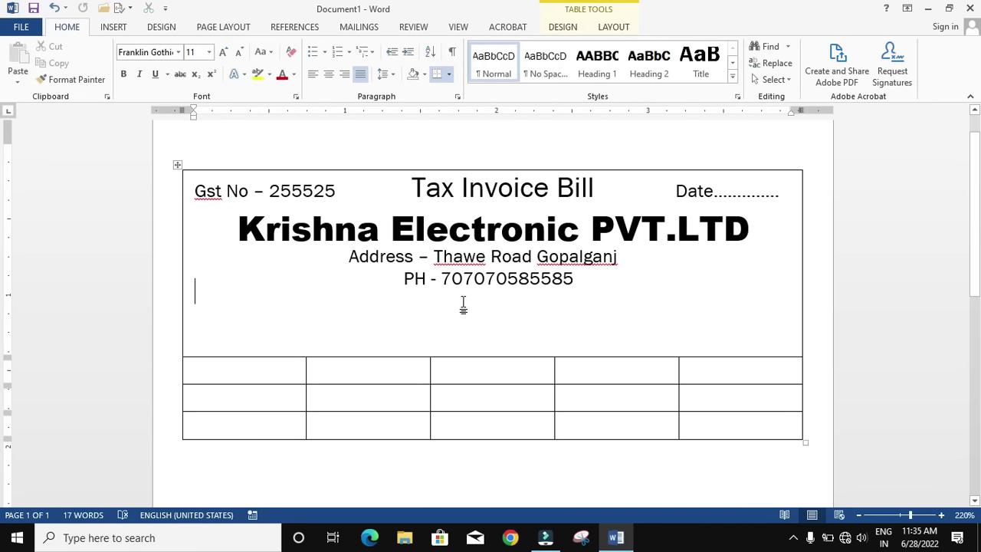
# Step: Add an empty line above the item table with font size 9
pyautogui.click(663, 291)
pyautogui.press('Return')
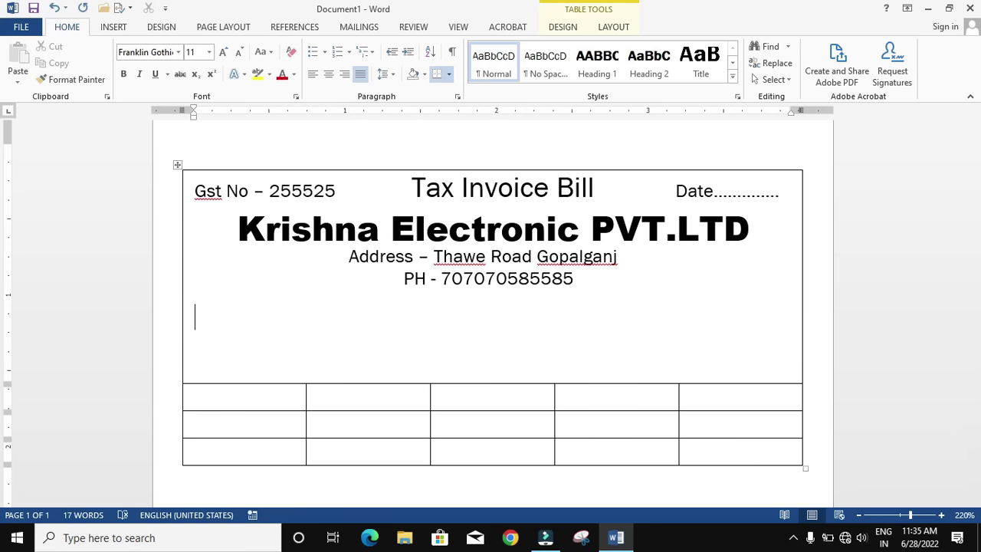
pyautogui.click(240, 52)
pyautogui.click(239, 52)
pyautogui.click(239, 52)
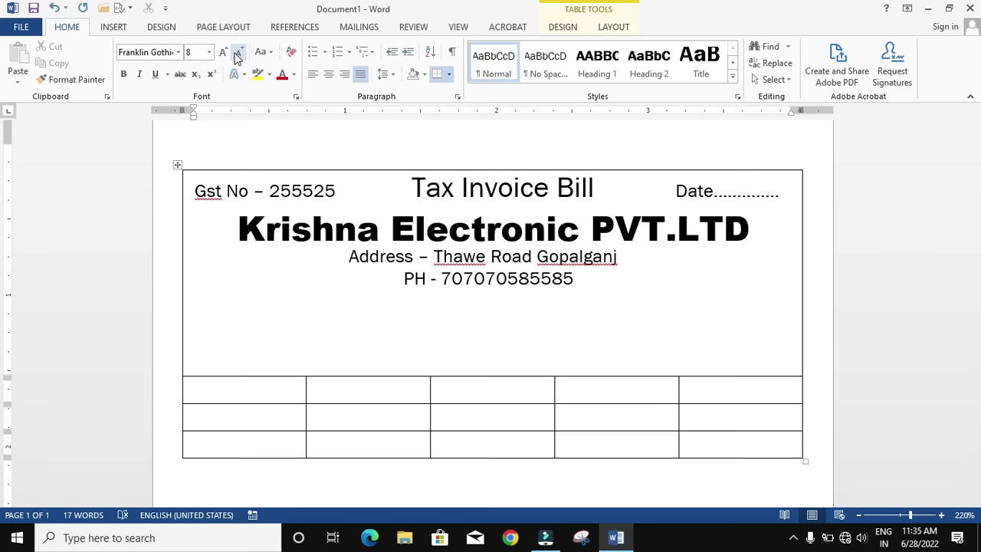
pyautogui.click(223, 52)
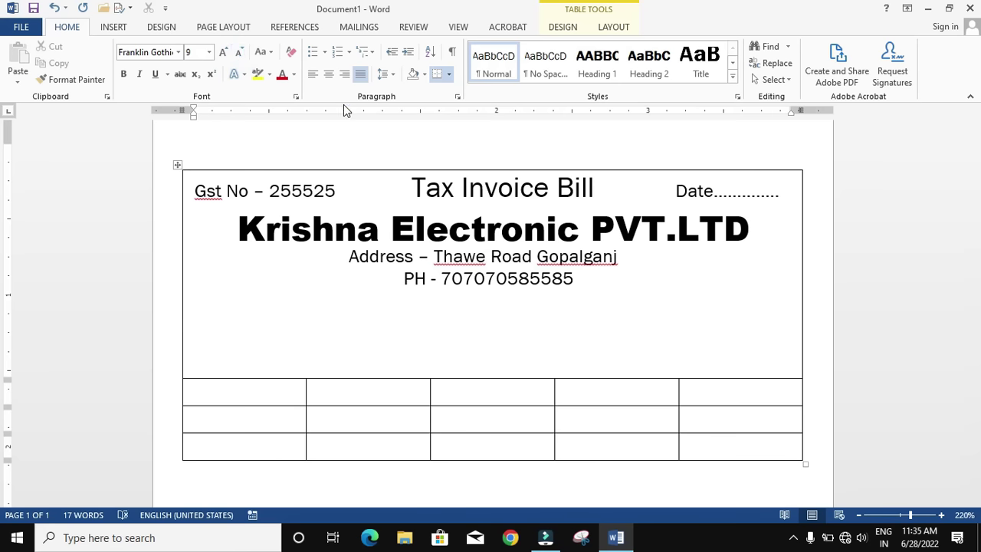
# Step: Enter dotted customer fields: Name, Address, Invoice No, and Mob with Email
pyautogui.write('Name')
pyautogui.press('Tab')
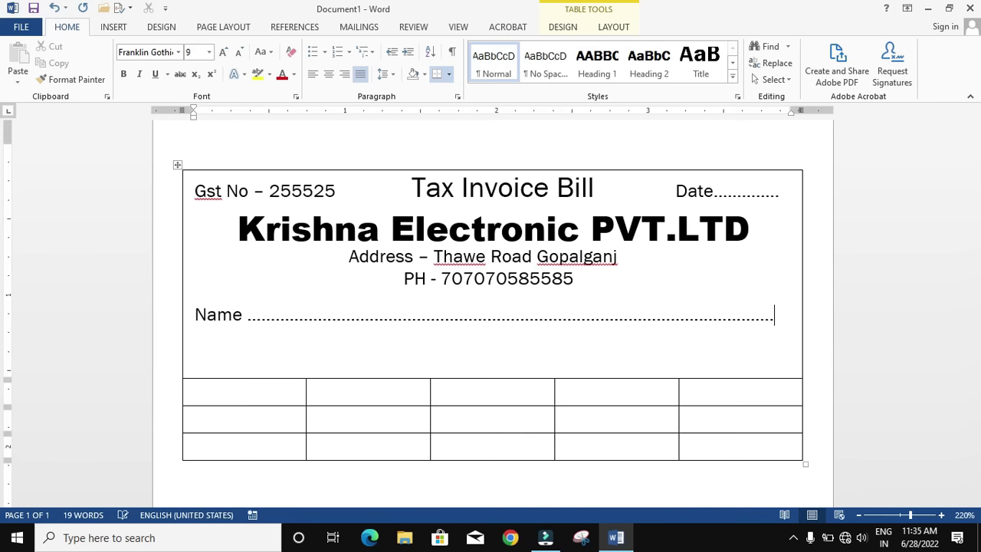
pyautogui.press('Return')
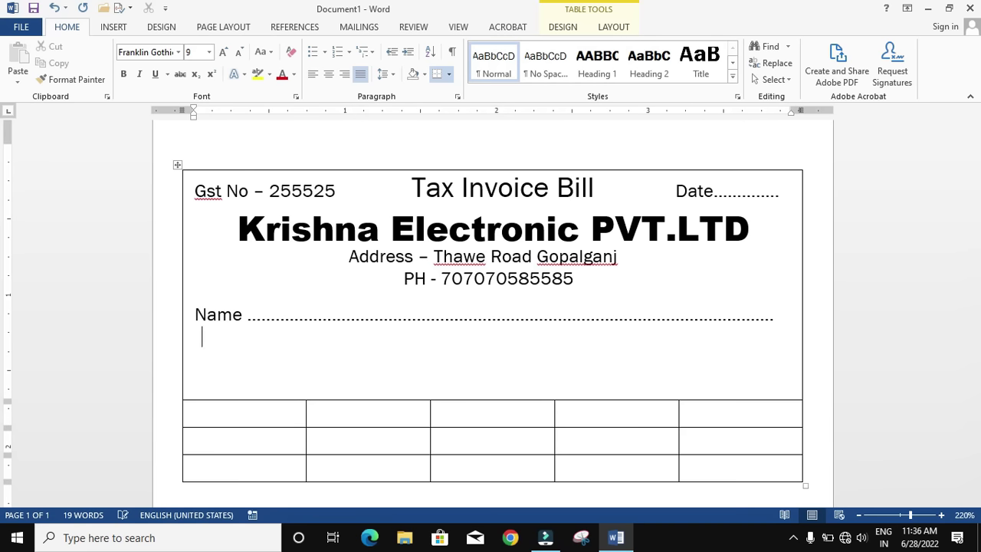
pyautogui.write('Address')
pyautogui.press('Tab')
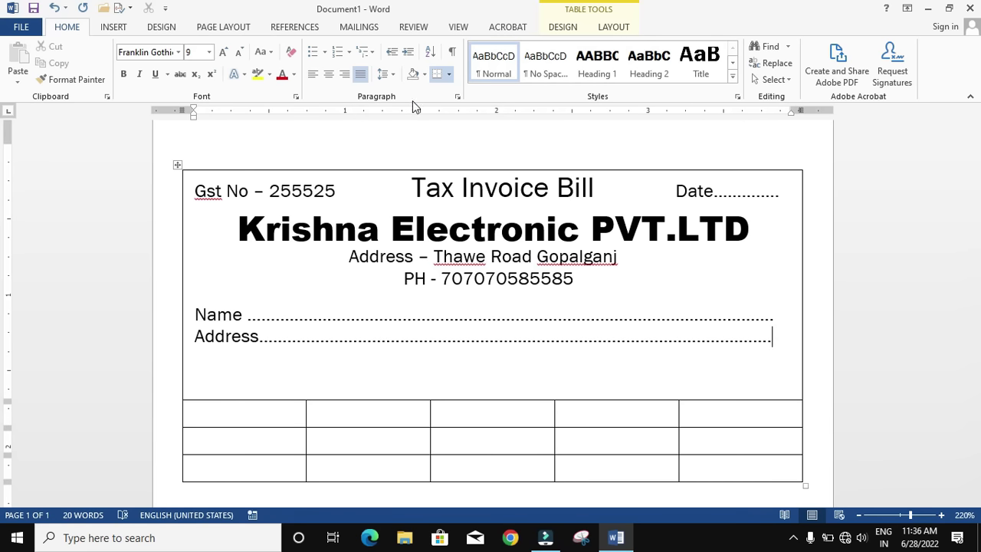
pyautogui.press('Return')
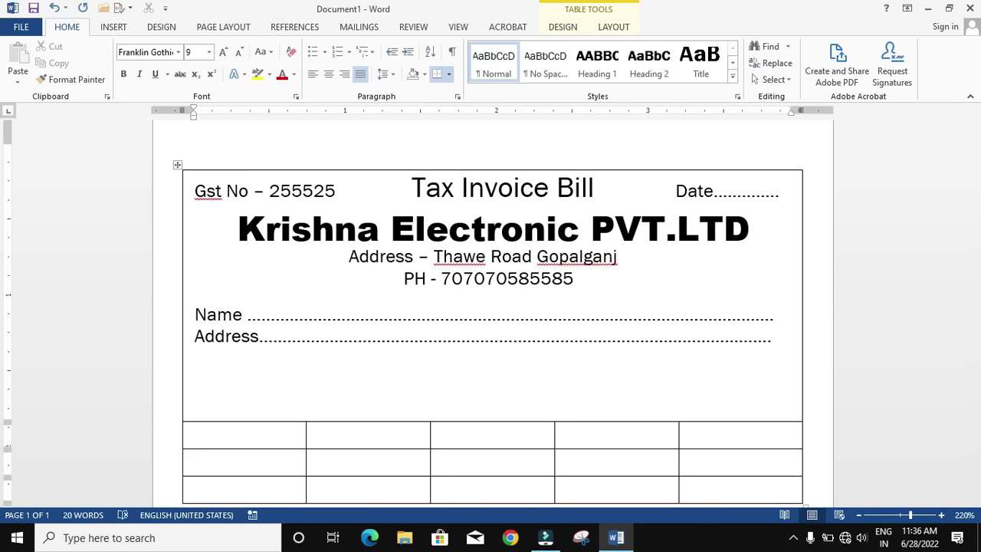
pyautogui.write('Invoice No')
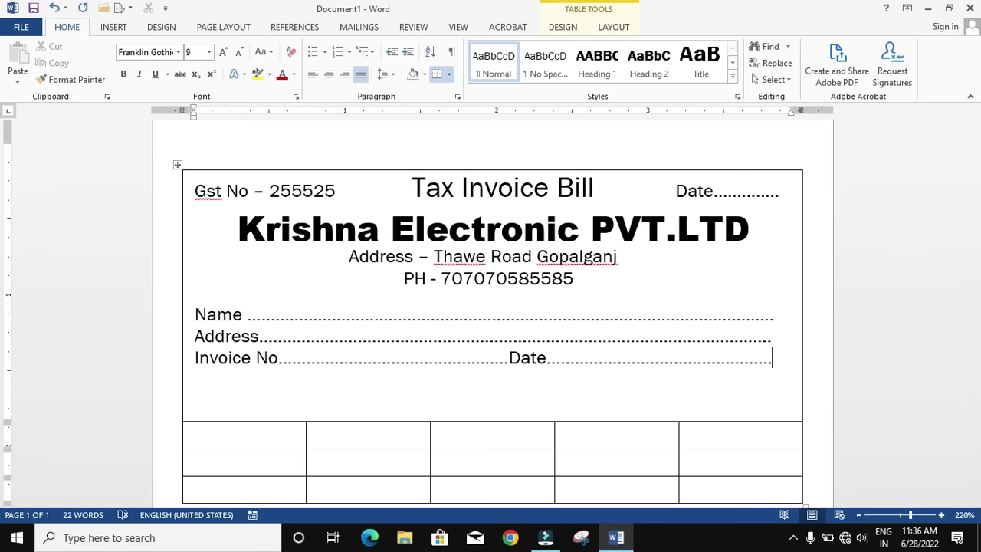
pyautogui.press('Return')
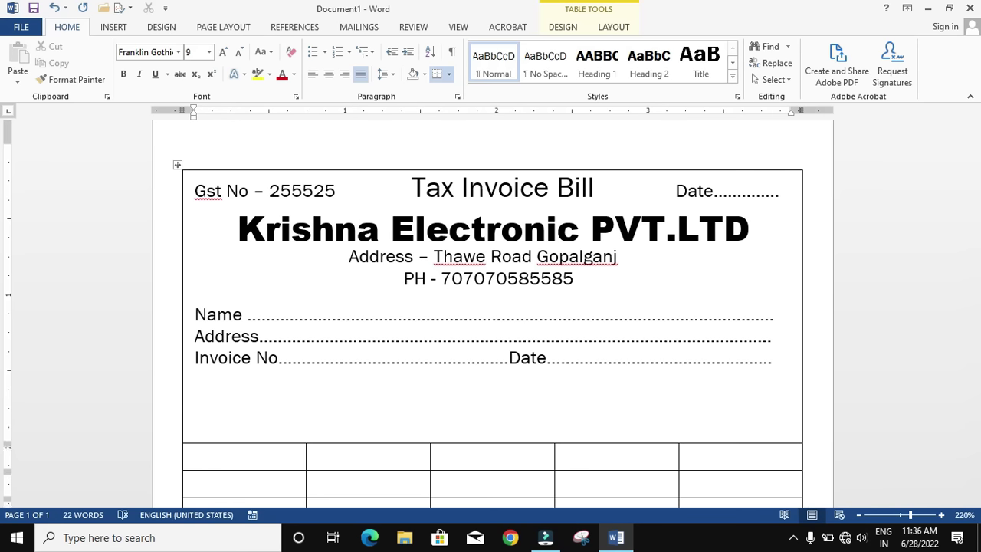
pyautogui.write('Mob ............................................................')
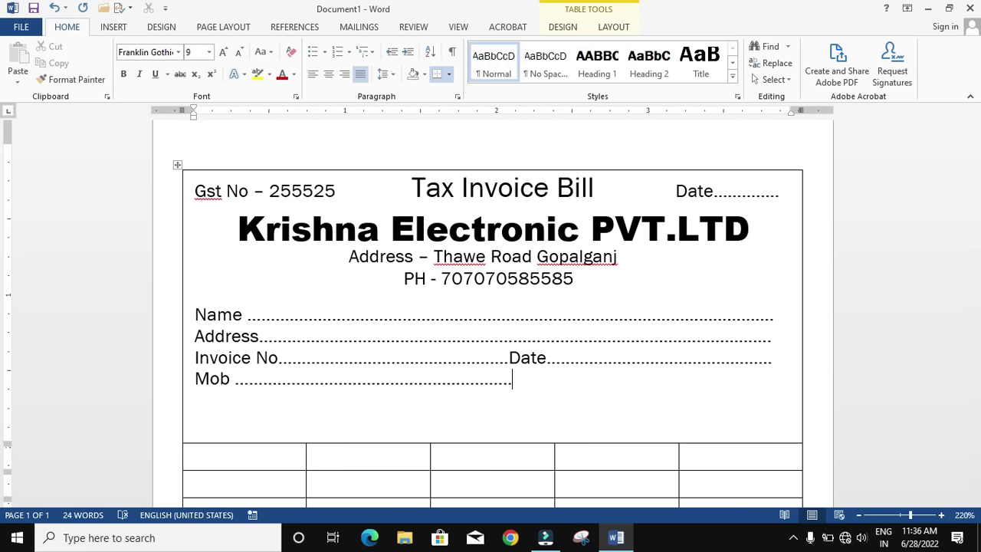
pyautogui.write('Email.............................................')
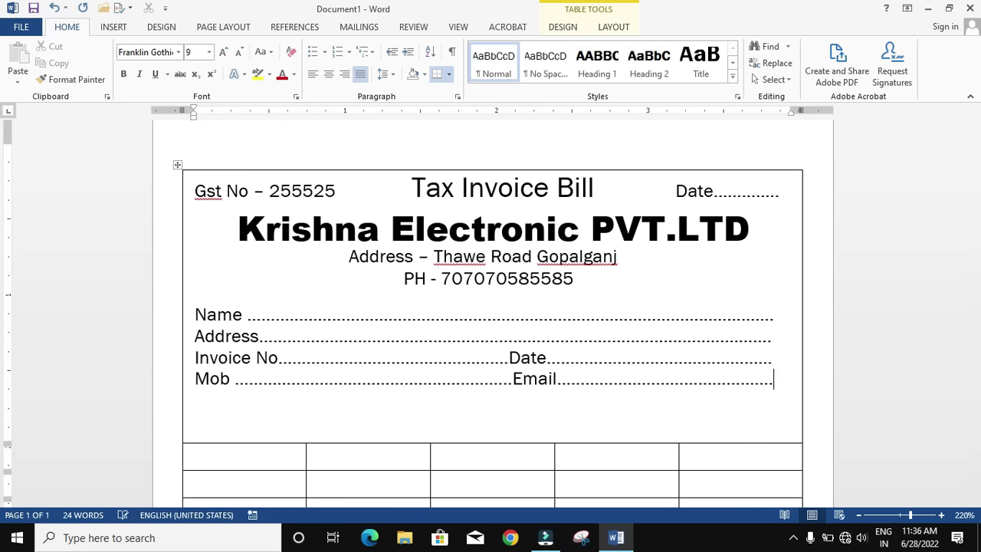
# Step: Delete the blank line before Name and the empty line directly above the table
pyautogui.click(198, 314)
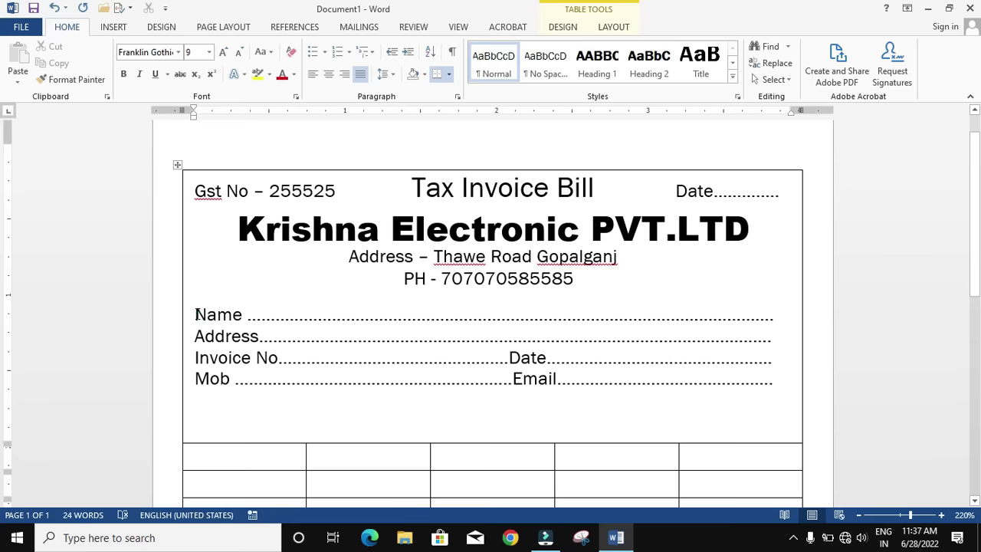
pyautogui.press('BackSpace')
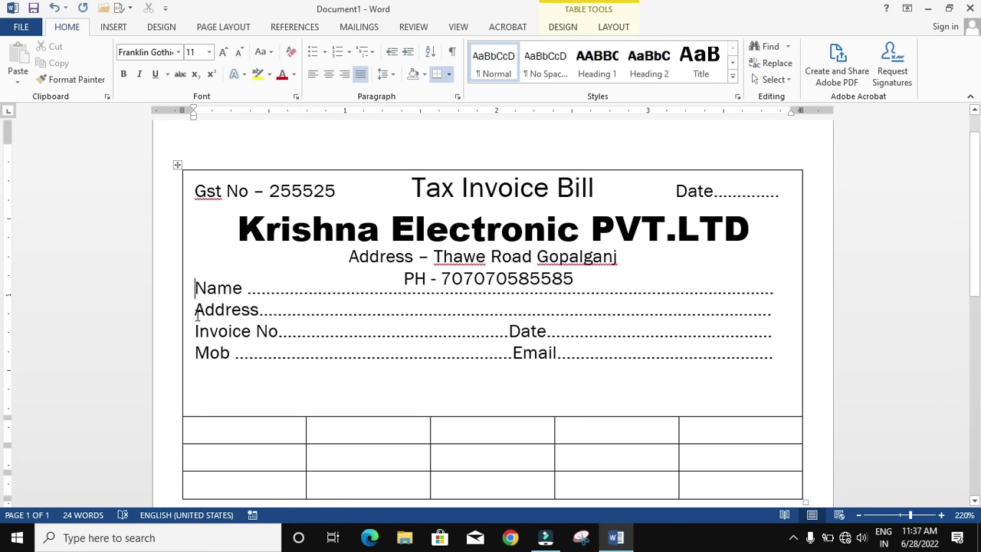
pyautogui.scroll(-3, 422, 321)
pyautogui.scroll(-3, 445, 325)
pyautogui.scroll(5, 450, 324)
pyautogui.scroll(1, 450, 324)
pyautogui.keyDown('ctrl'); pyautogui.scroll(-3, 452, 324); pyautogui.keyUp('ctrl')
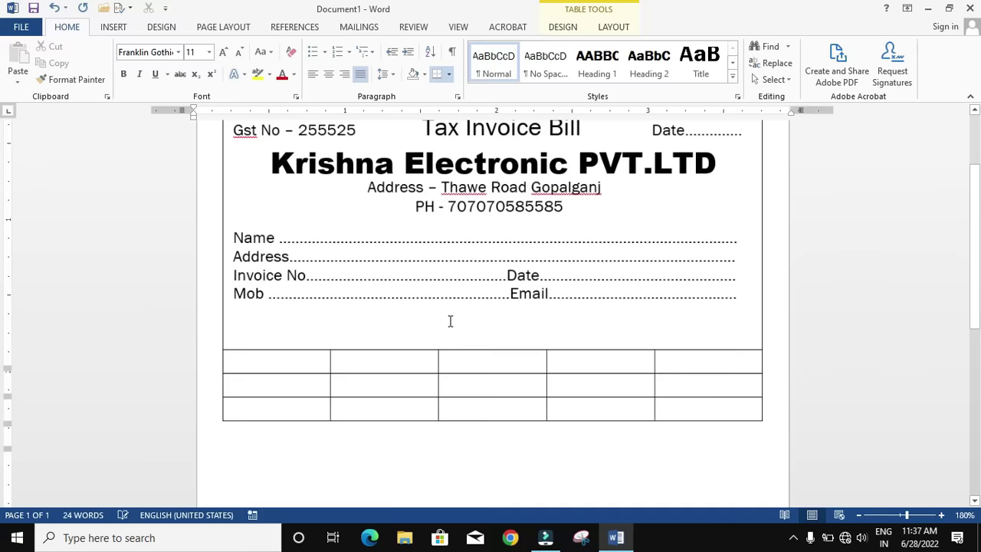
pyautogui.keyDown('ctrl'); pyautogui.scroll(-3, 455, 325); pyautogui.keyUp('ctrl')
pyautogui.keyDown('ctrl'); pyautogui.scroll(-2, 456, 324); pyautogui.keyUp('ctrl')
pyautogui.click(307, 308)
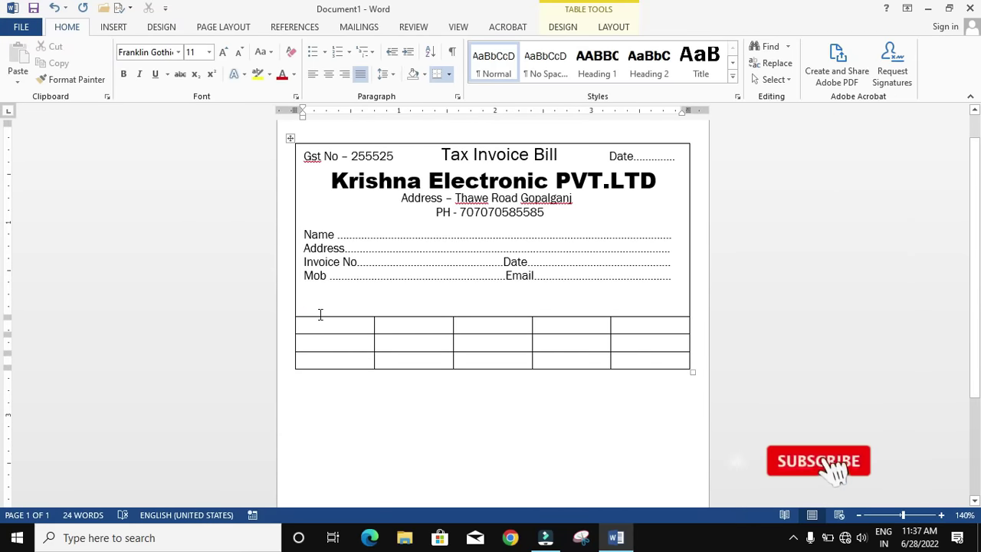
pyautogui.press('BackSpace')
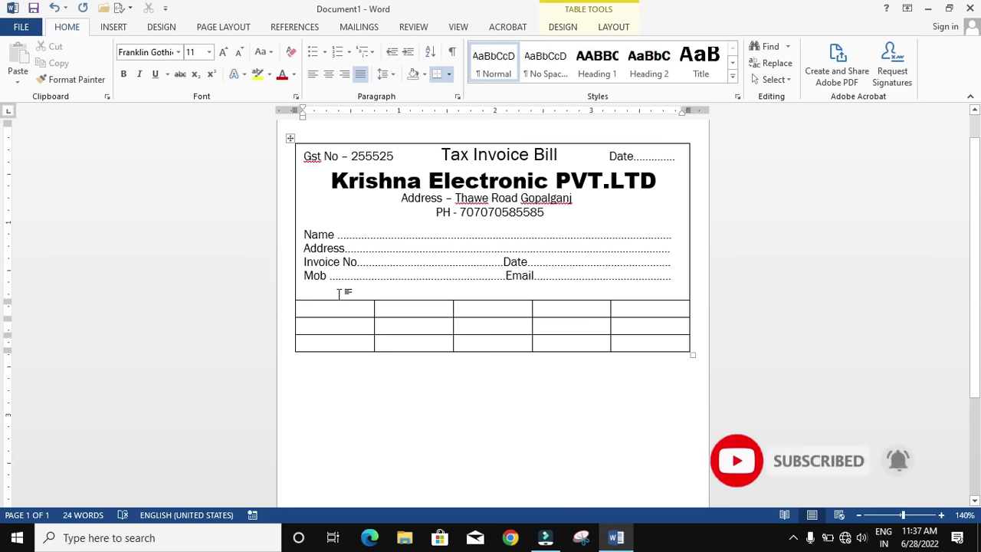
# Step: Type the headings S.N., Particulars, Qty, Rate and Amount across the table's first row
pyautogui.click(318, 309)
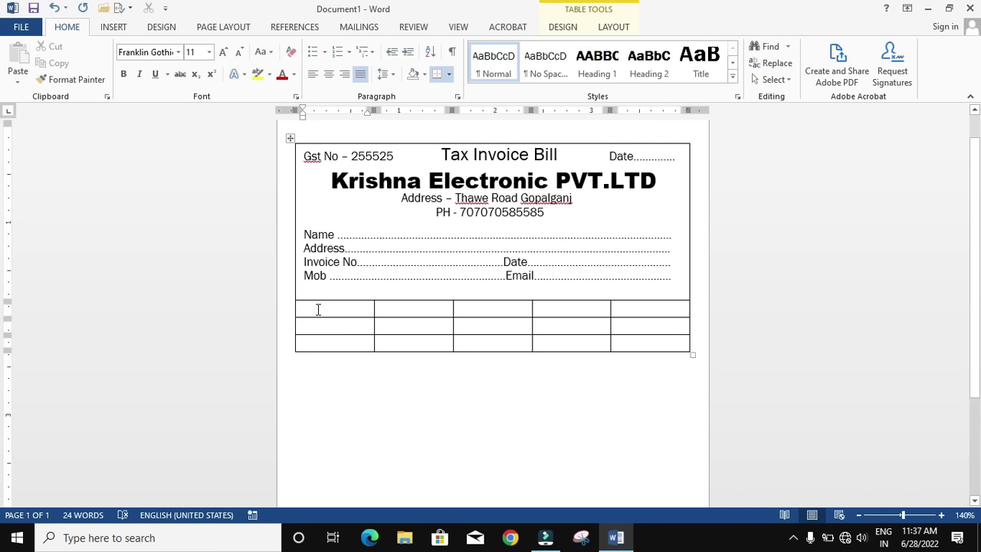
pyautogui.write('S.N.')
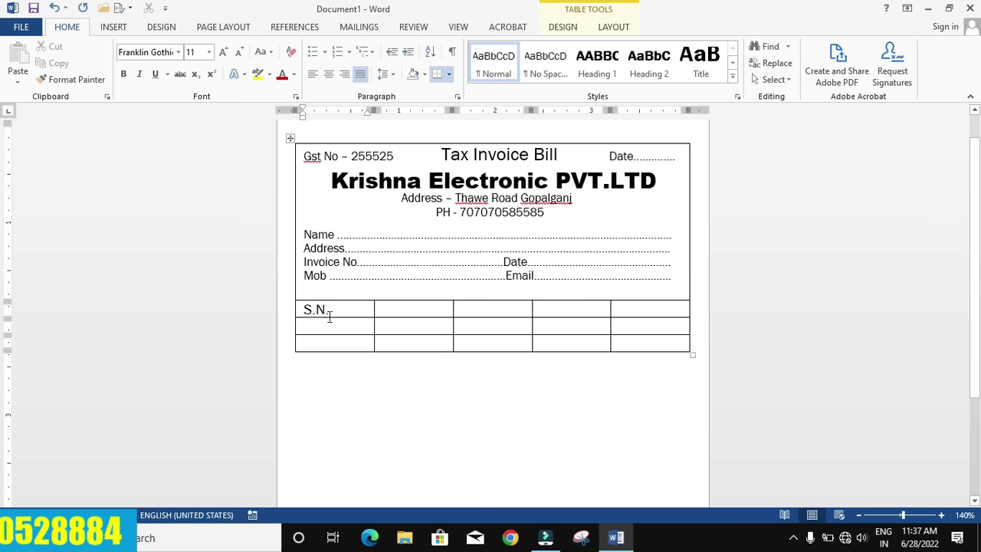
pyautogui.click(400, 312)
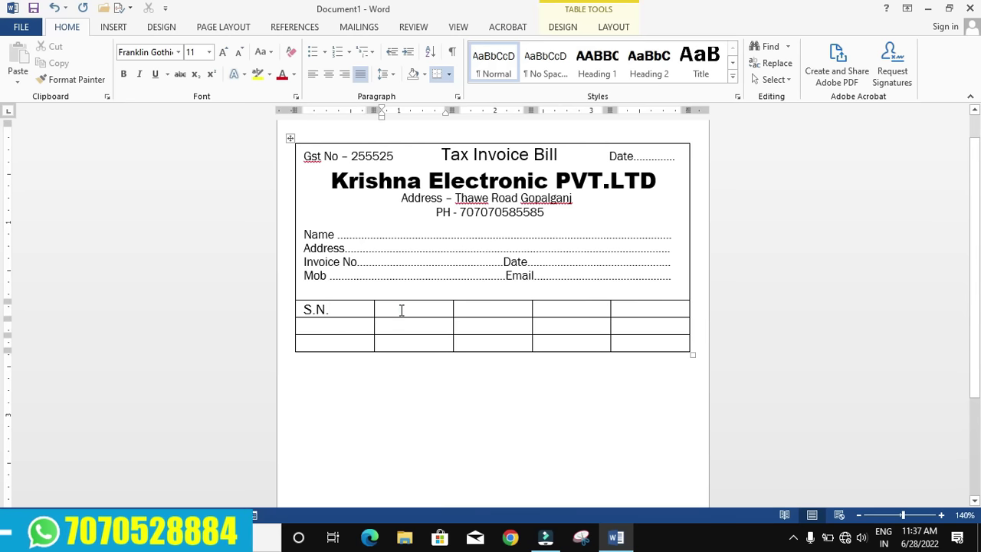
pyautogui.write('Particulars')
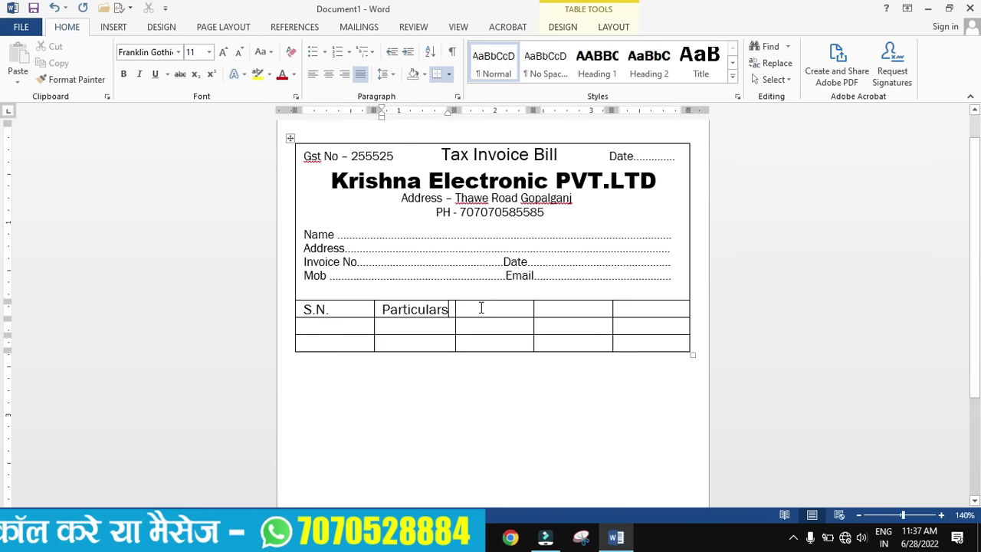
pyautogui.press('Tab')
pyautogui.write('Qty')
pyautogui.click(580, 308)
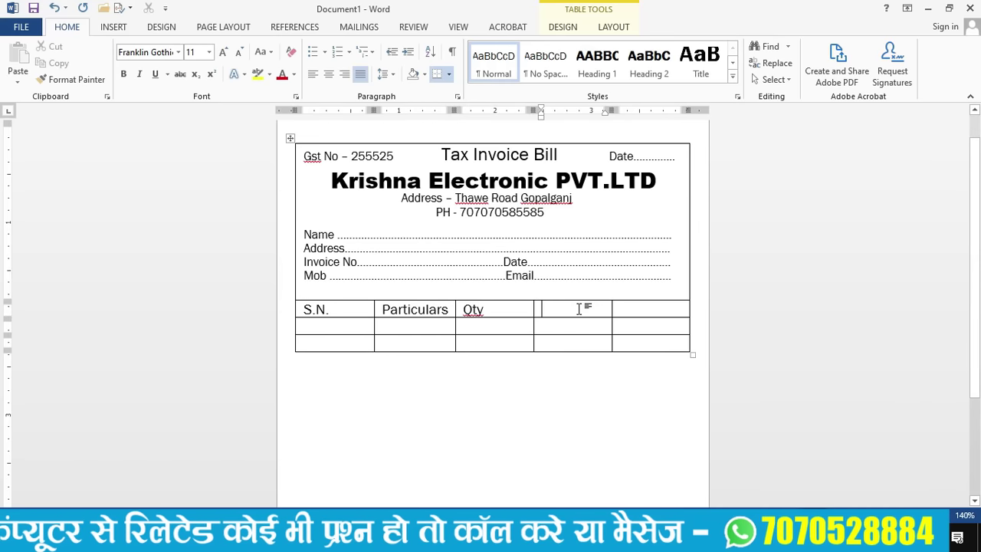
pyautogui.write('Rate')
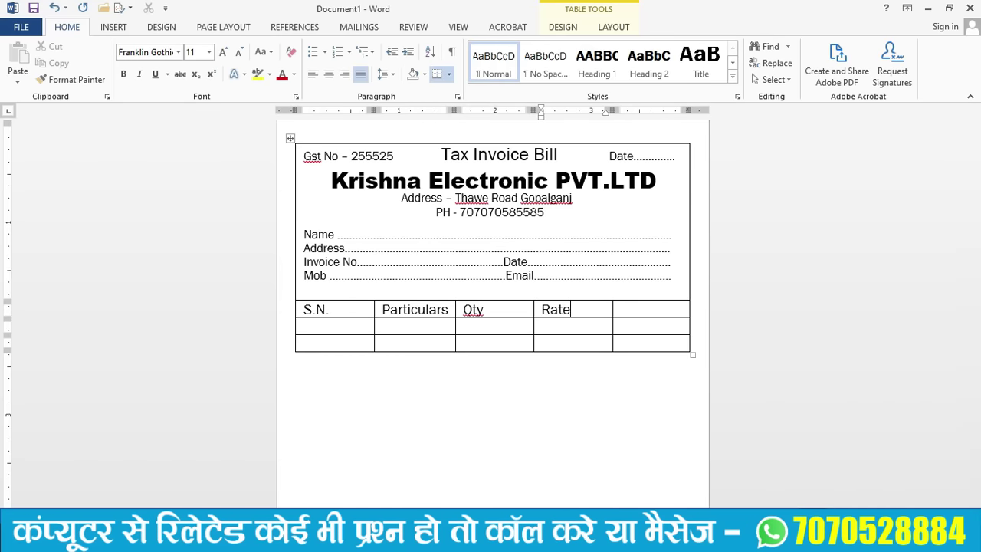
pyautogui.click(644, 309)
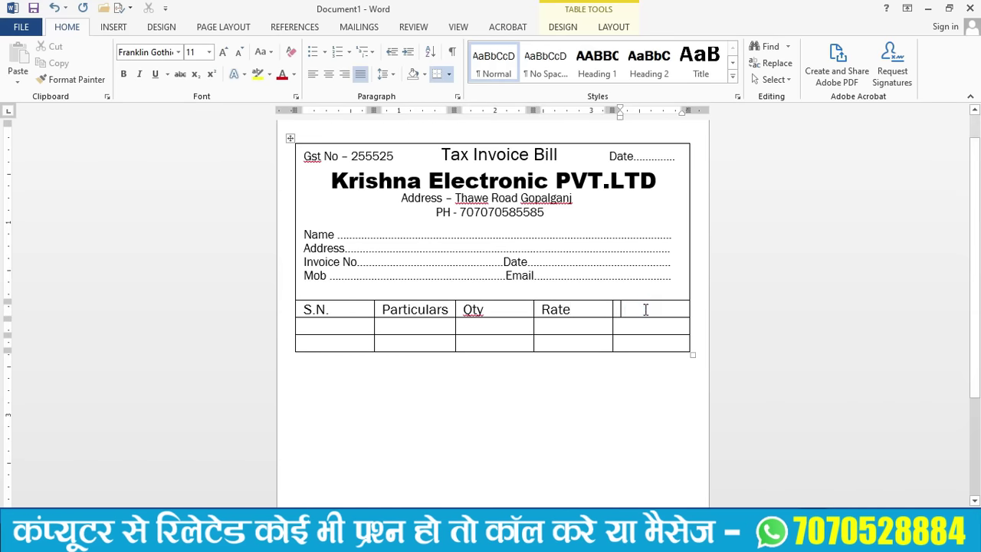
pyautogui.write('Amount')
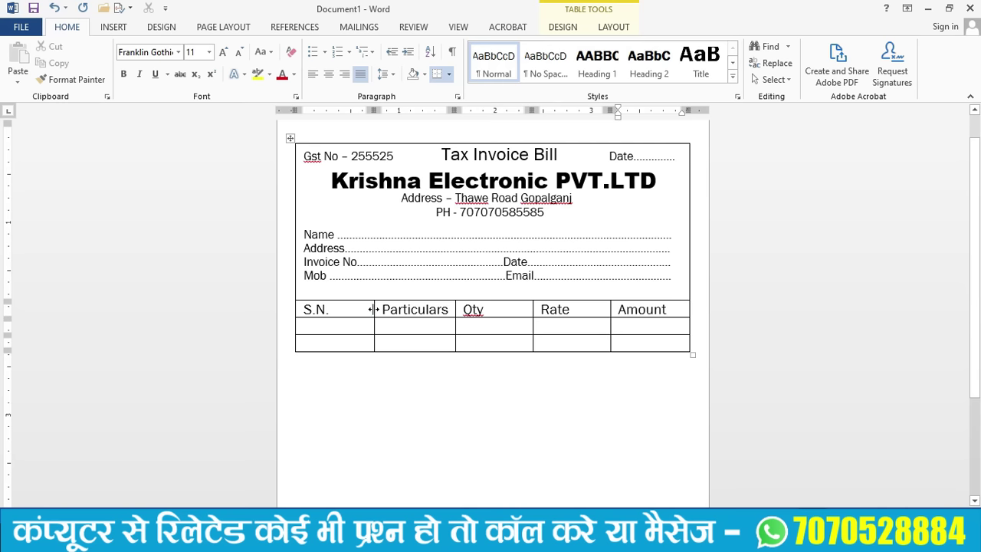
# Step: Drag the border after S.N. left to narrow S.N. and widen Particulars
pyautogui.moveTo(374, 309); pyautogui.dragTo(338, 309)
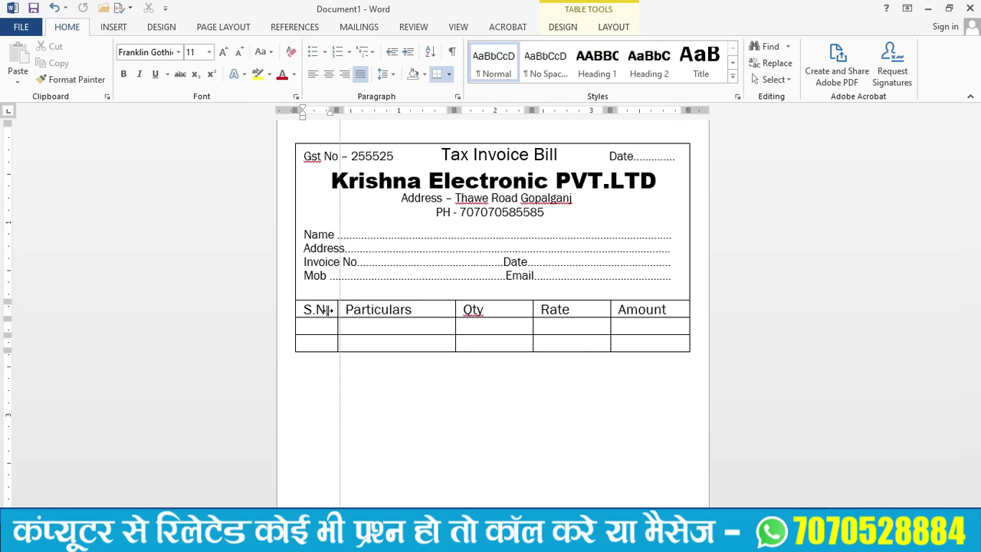
pyautogui.moveTo(327, 308); pyautogui.dragTo(326, 310)
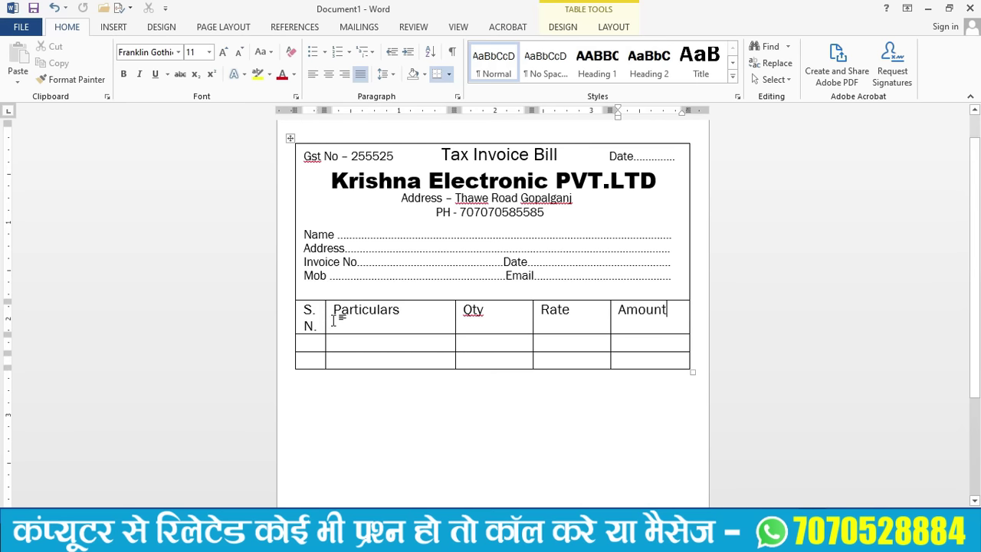
pyautogui.keyDown('ctrl'); pyautogui.scroll(3, 334, 321); pyautogui.keyUp('ctrl')
pyautogui.keyDown('ctrl'); pyautogui.scroll(3, 322, 318); pyautogui.keyUp('ctrl')
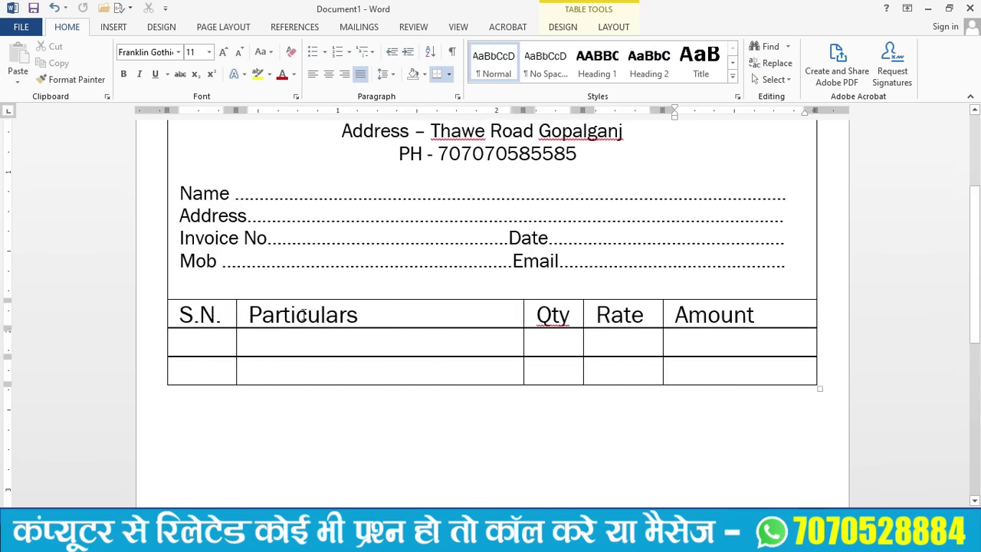
# Step: Apply Align Top Center to the S.N., Particulars, Qty, Rate and Amount header row
pyautogui.moveTo(184, 314); pyautogui.dragTo(735, 314)
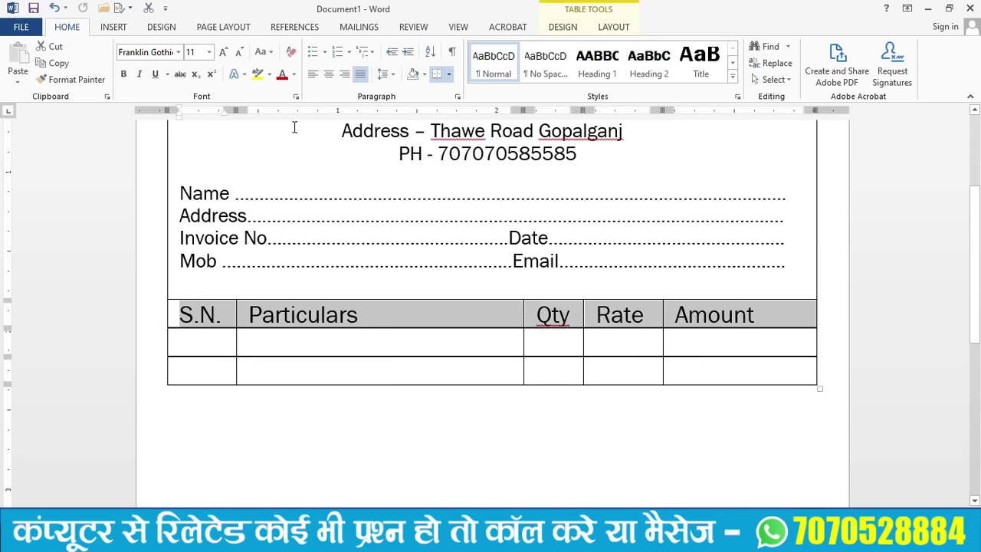
pyautogui.click(605, 29)
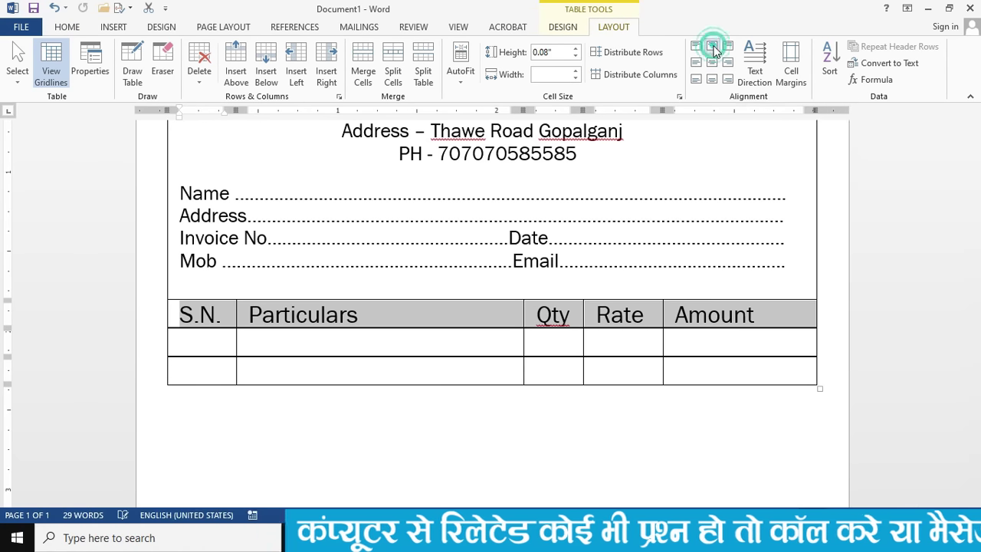
pyautogui.click(713, 48)
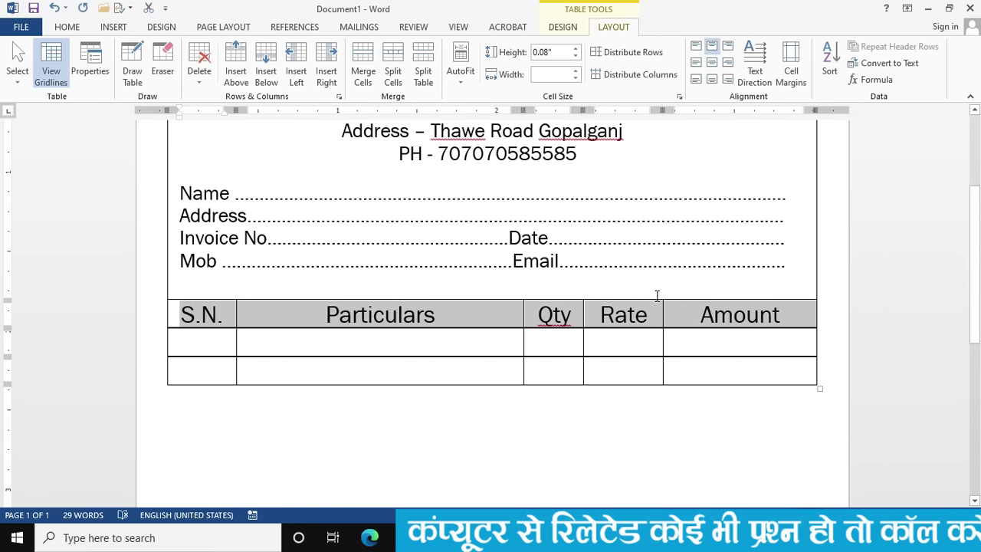
pyautogui.scroll(-3, 661, 304)
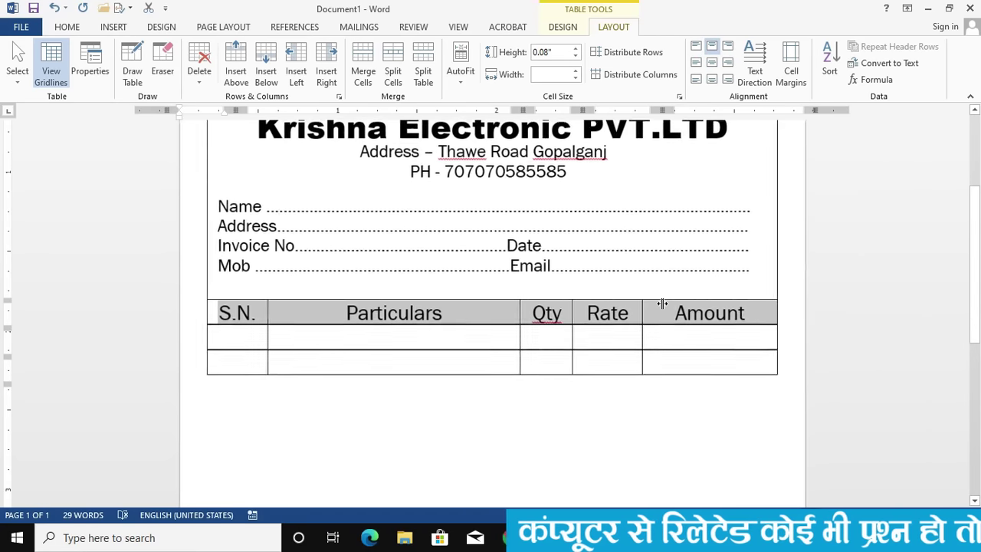
pyautogui.scroll(-2, 661, 302)
pyautogui.scroll(-1, 663, 311)
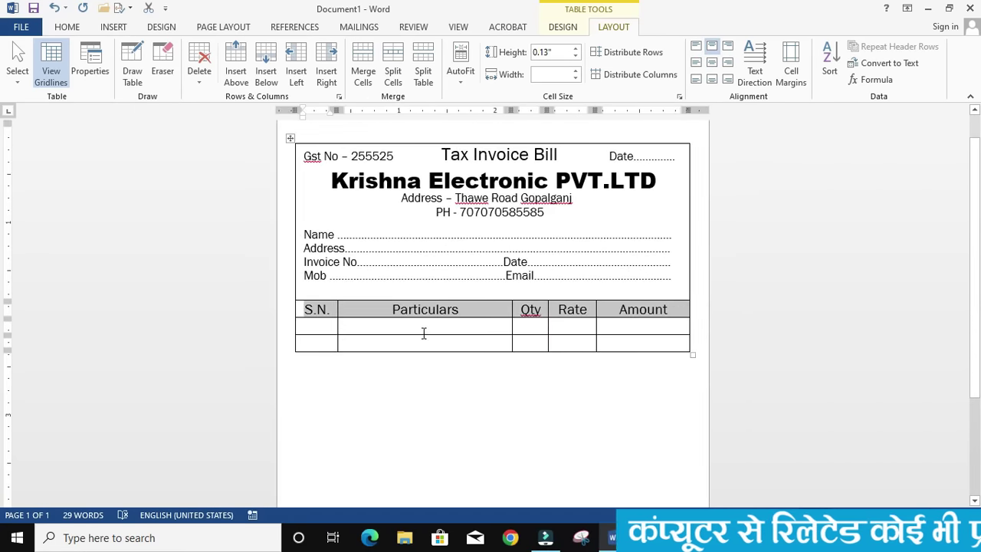
pyautogui.click(425, 329)
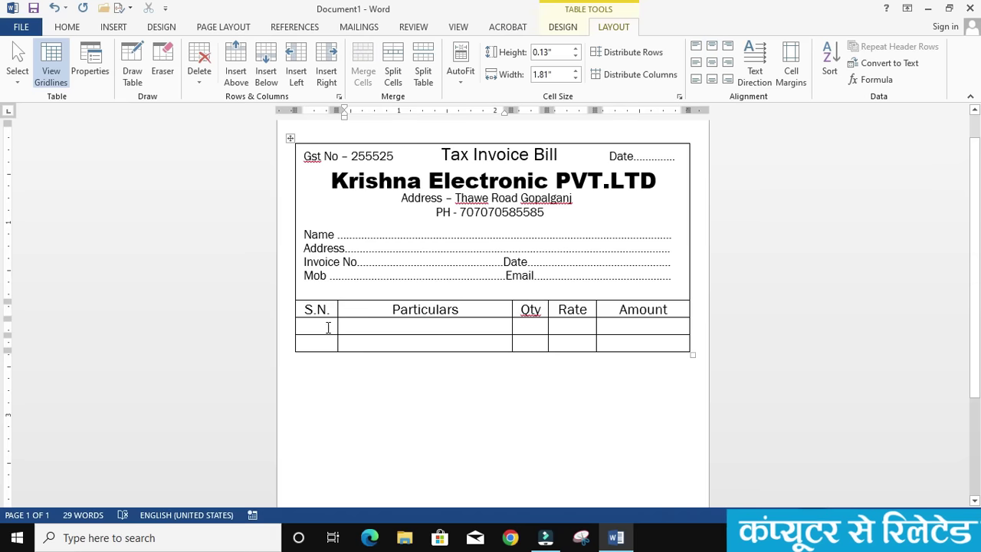
# Step: Heighten the first item row with blank lines in its Amount cell, trimming two back
pyautogui.moveTo(322, 327); pyautogui.dragTo(616, 328)
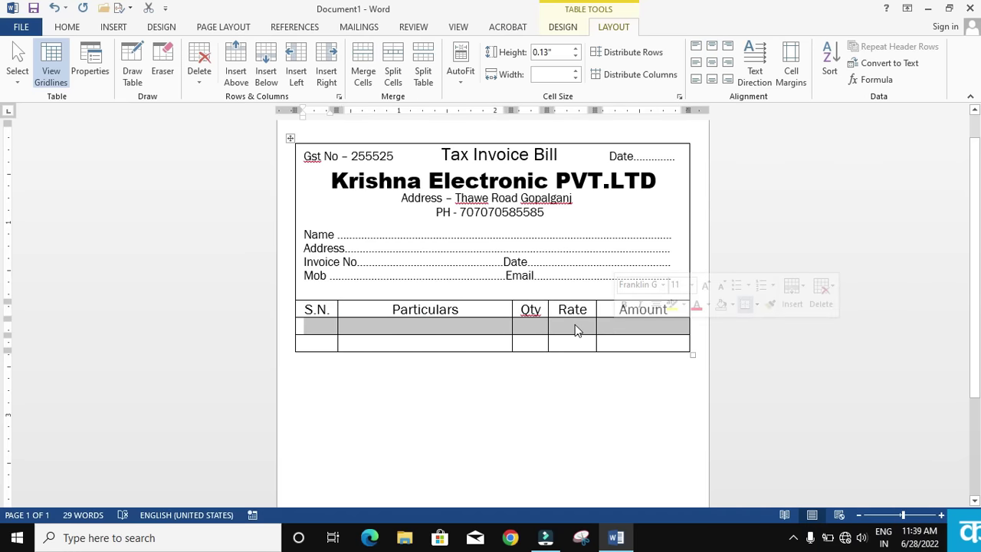
pyautogui.click(477, 328)
pyautogui.click(637, 328)
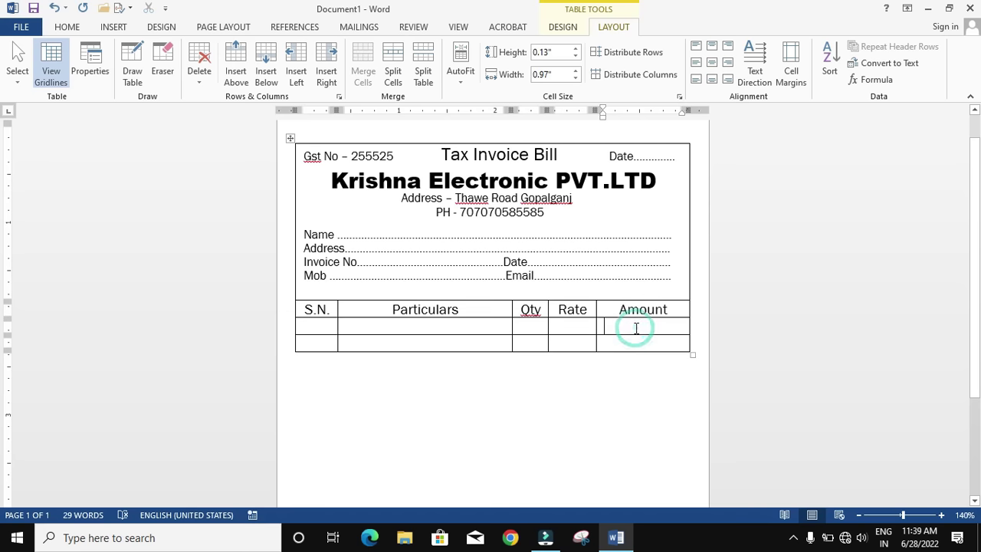
pyautogui.press('Return')
pyautogui.press('Return')
pyautogui.press('Return')
pyautogui.press('Return')
pyautogui.press('Return')
pyautogui.press('Return')
pyautogui.press('Return')
pyautogui.press('Return')
pyautogui.press('Return')
pyautogui.press('Return')
pyautogui.press('Return')
pyautogui.press('Return')
pyautogui.press('Return')
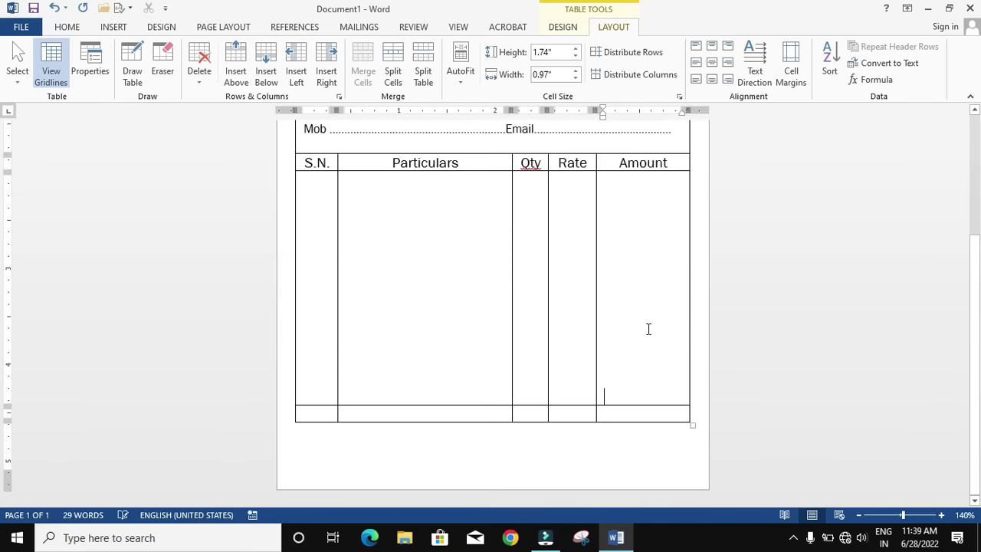
pyautogui.press('BackSpace')
pyautogui.press('BackSpace')
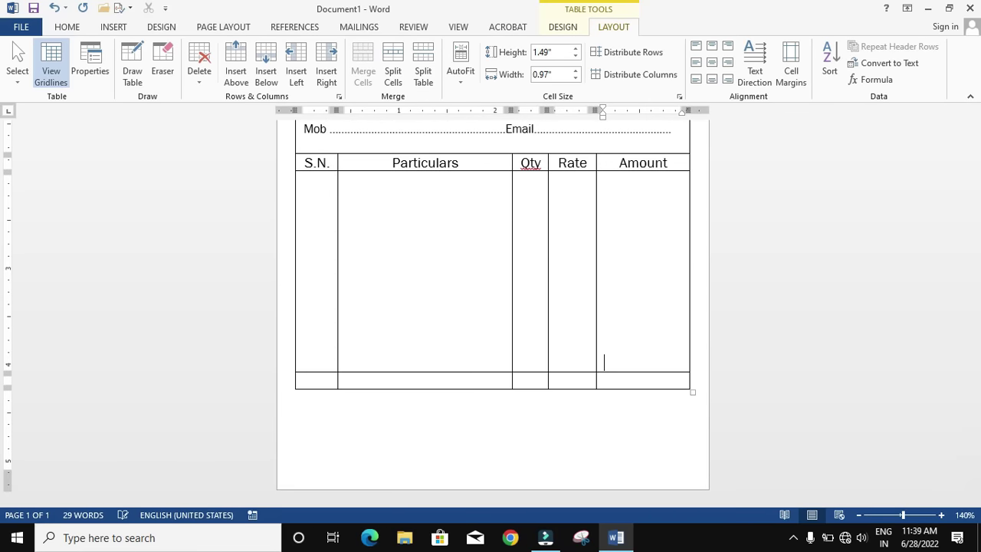
pyautogui.press('BackSpace')
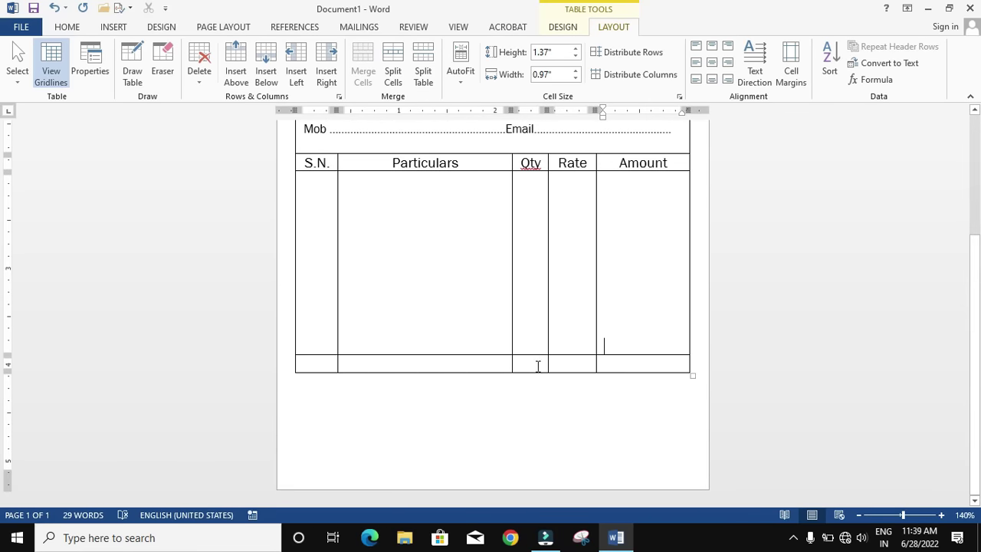
pyautogui.click(475, 365)
pyautogui.click(562, 365)
# Step: Label the bottom Rate cells Total, Dis and GST, adding rows as needed
pyautogui.write('Total')
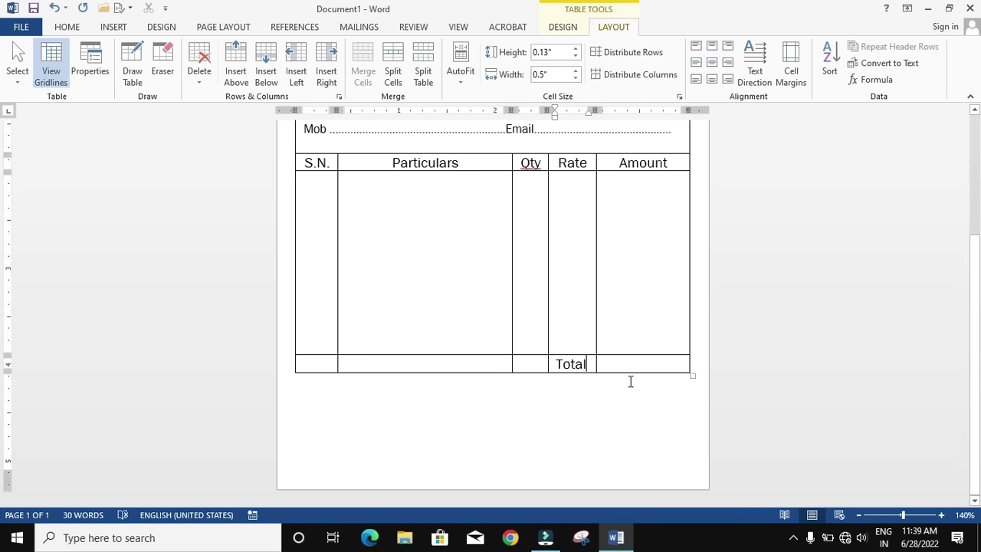
pyautogui.press('Tab')
pyautogui.press('Tab')
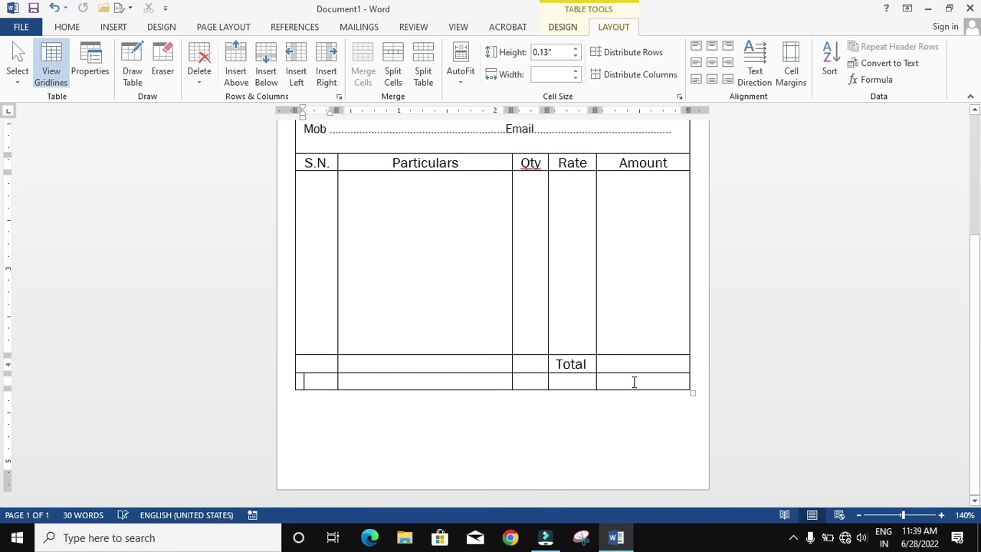
pyautogui.click(578, 386)
pyautogui.write('Dis')
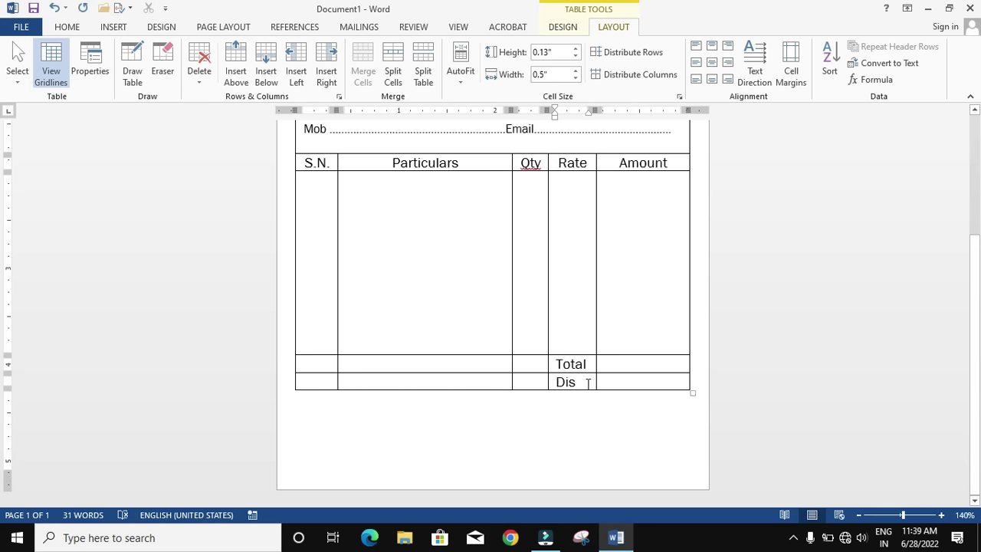
pyautogui.press('Tab')
pyautogui.press('Tab')
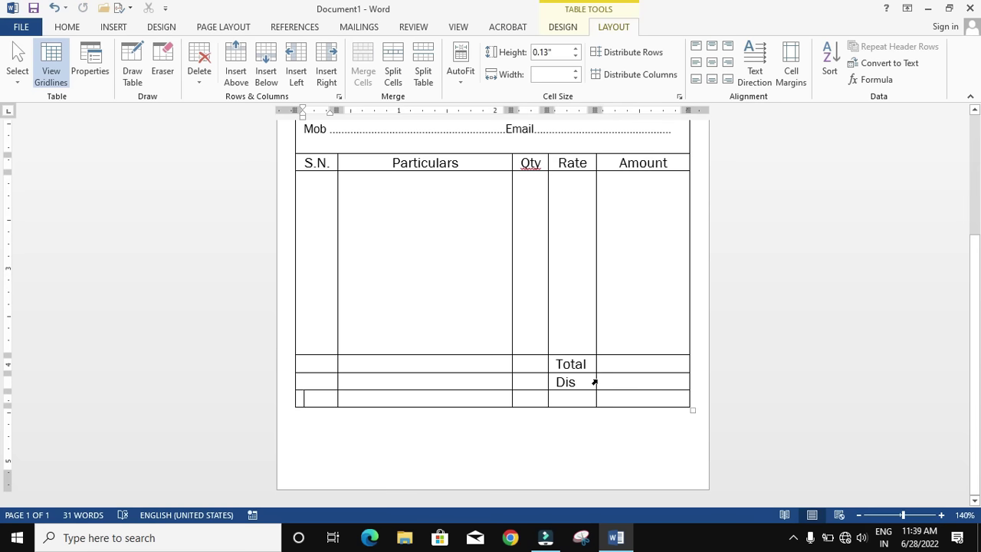
pyautogui.click(574, 399)
pyautogui.write('GST')
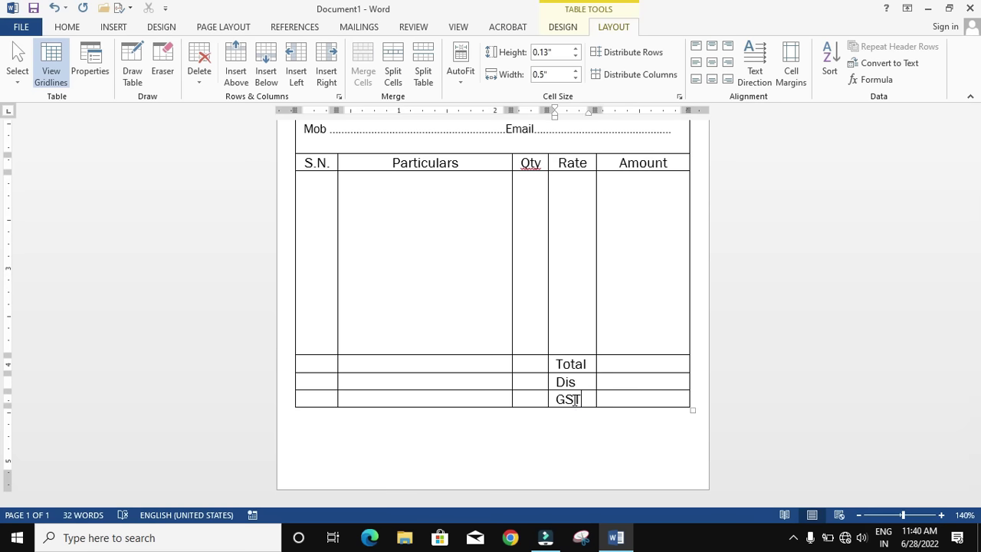
pyautogui.click(630, 400)
pyautogui.press('Tab')
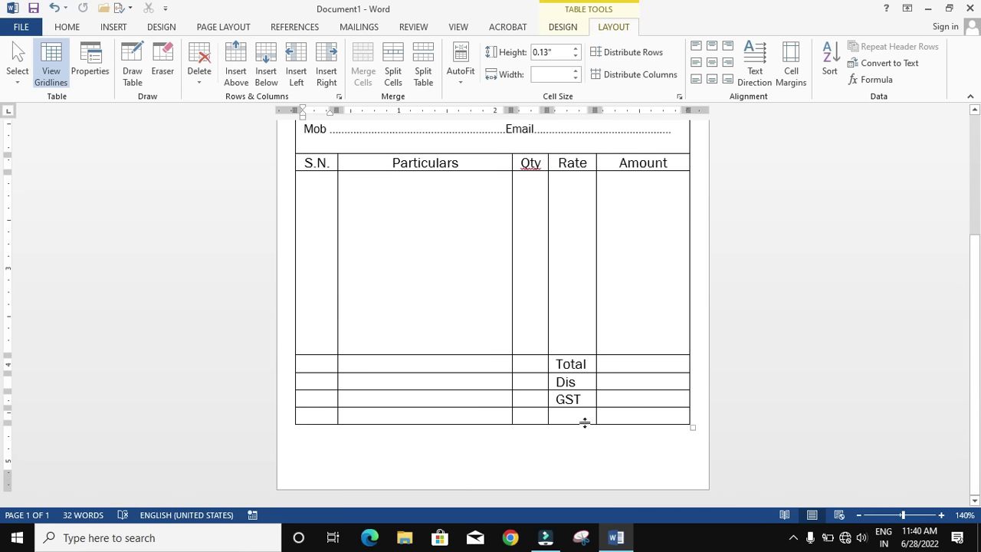
# Step: Add a final Total row below GST and enlarge it to font size 12
pyautogui.click(581, 417)
pyautogui.write('Sub Total')
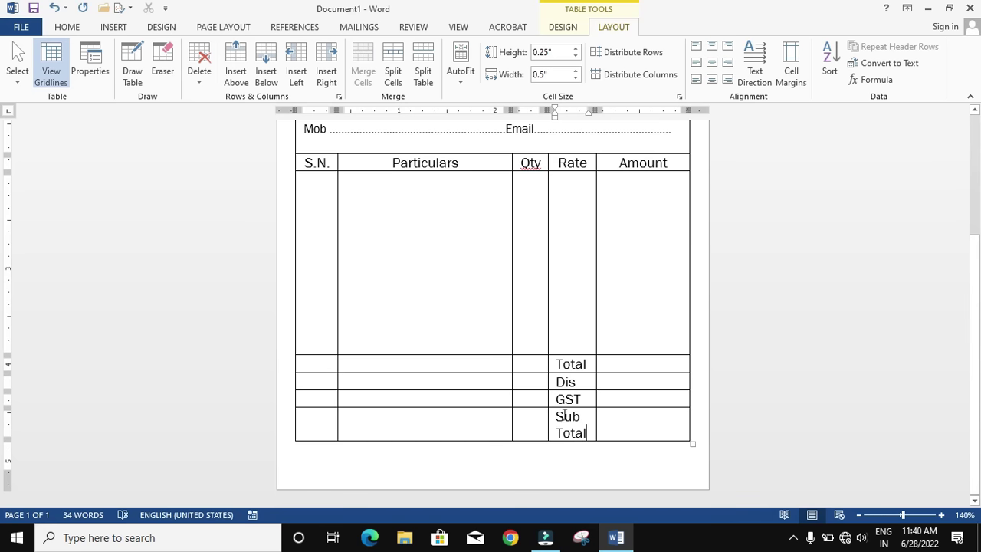
pyautogui.moveTo(559, 416); pyautogui.dragTo(587, 433)
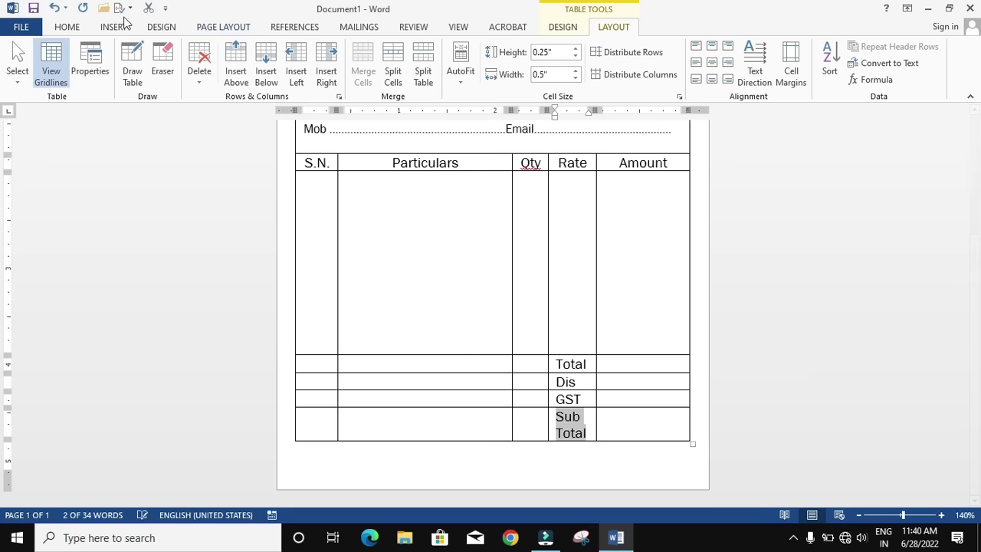
pyautogui.click(69, 27)
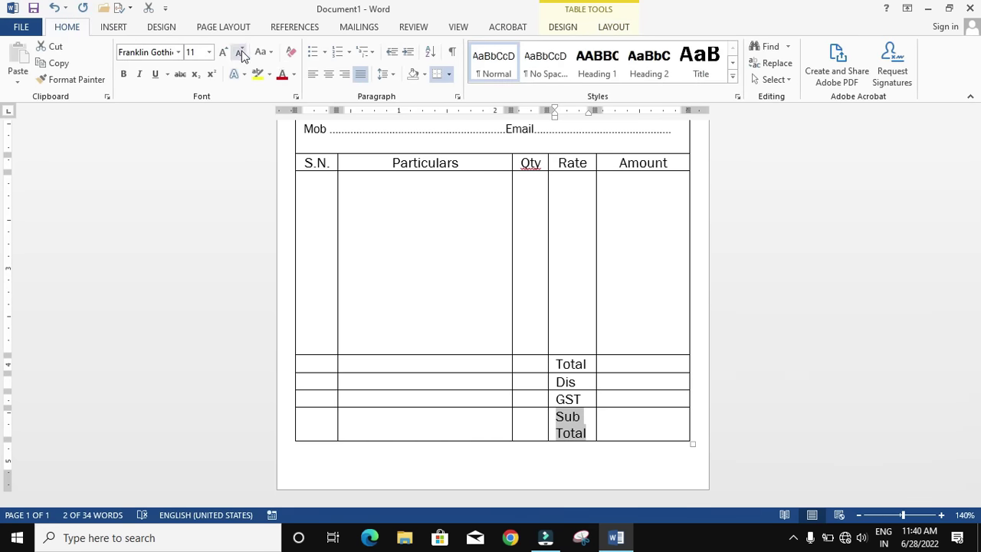
pyautogui.write('Total')
pyautogui.doubleClick(588, 417)
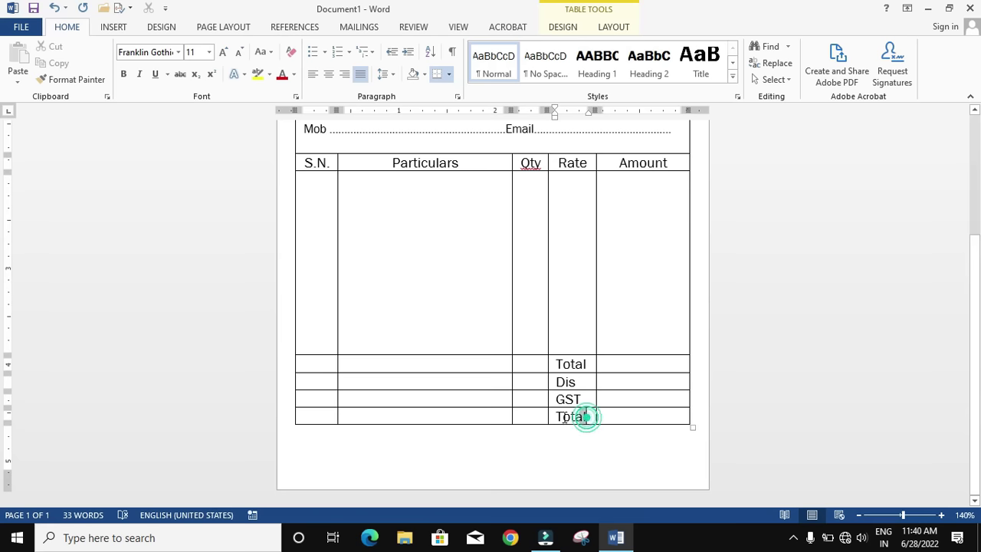
pyautogui.click(222, 52)
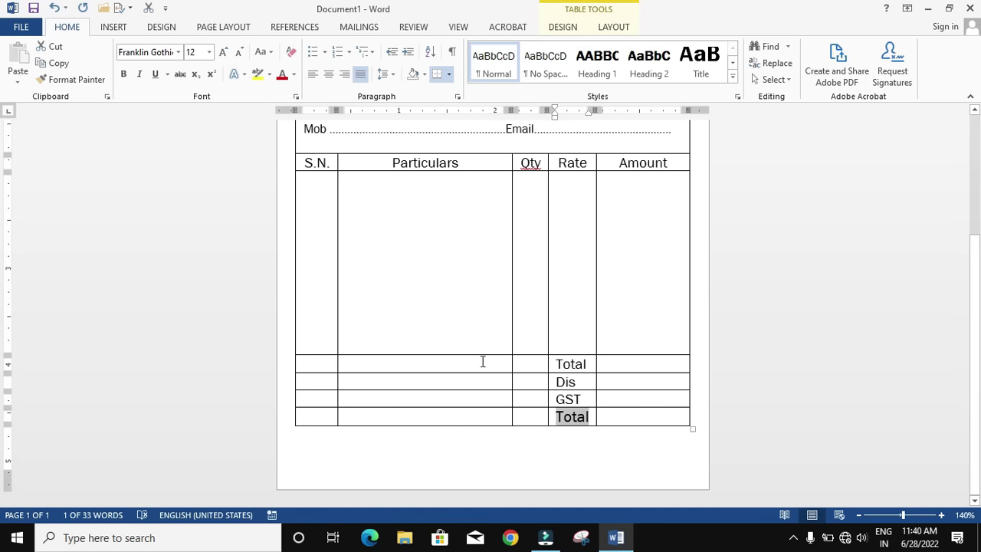
# Step: Merge the Particulars, Qty and S.N. cells beside the totals into single tall column cells
pyautogui.moveTo(456, 361); pyautogui.dragTo(452, 410)
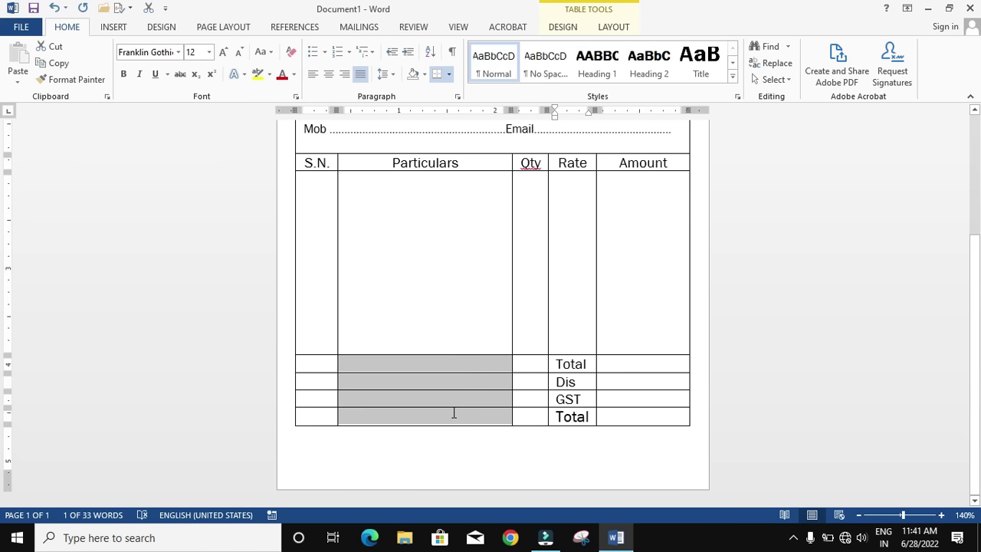
pyautogui.click(383, 179)
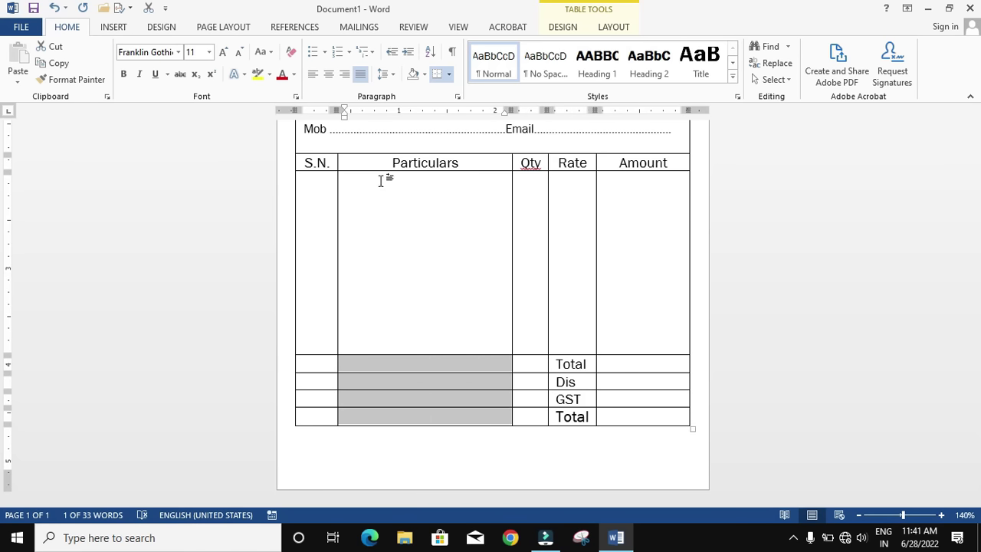
pyautogui.click(613, 29)
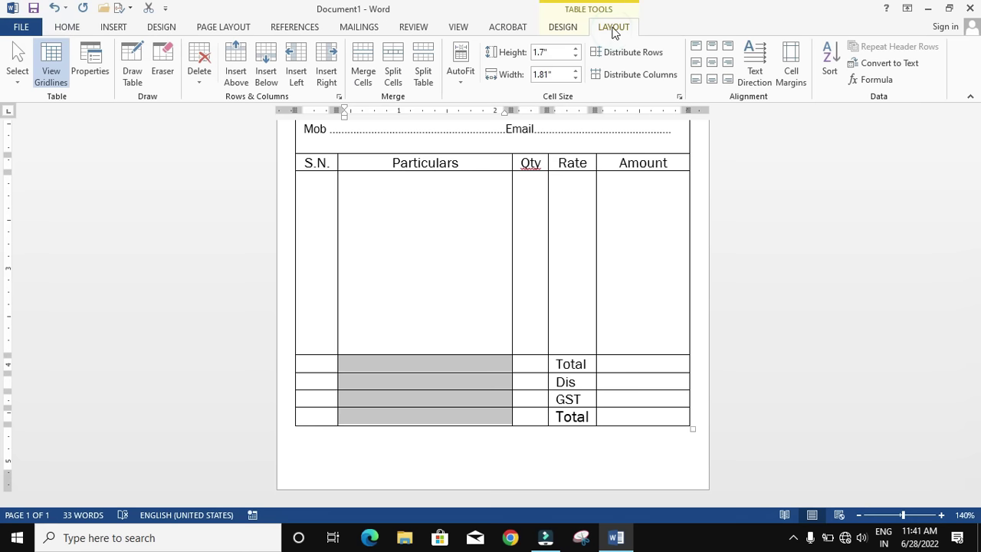
pyautogui.click(369, 53)
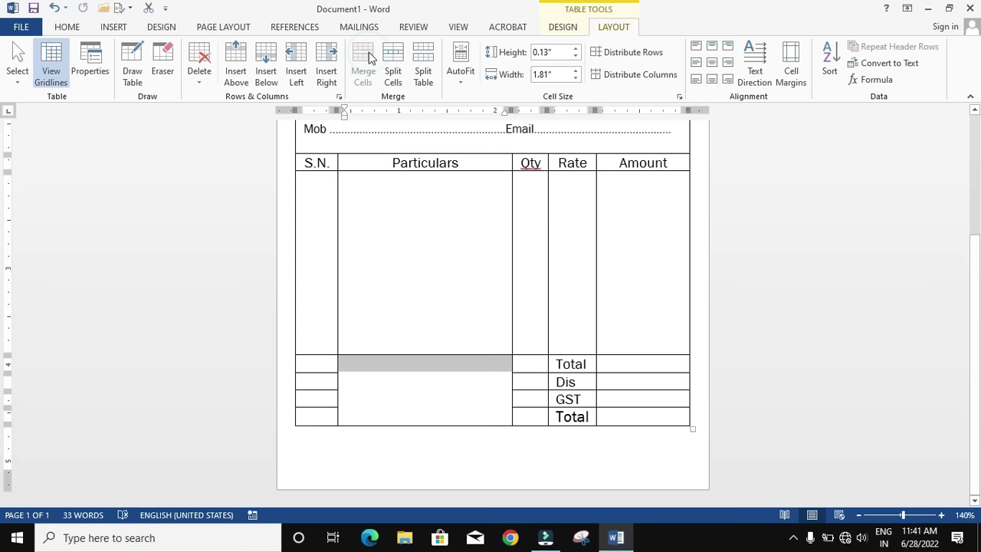
pyautogui.moveTo(438, 288); pyautogui.dragTo(435, 370)
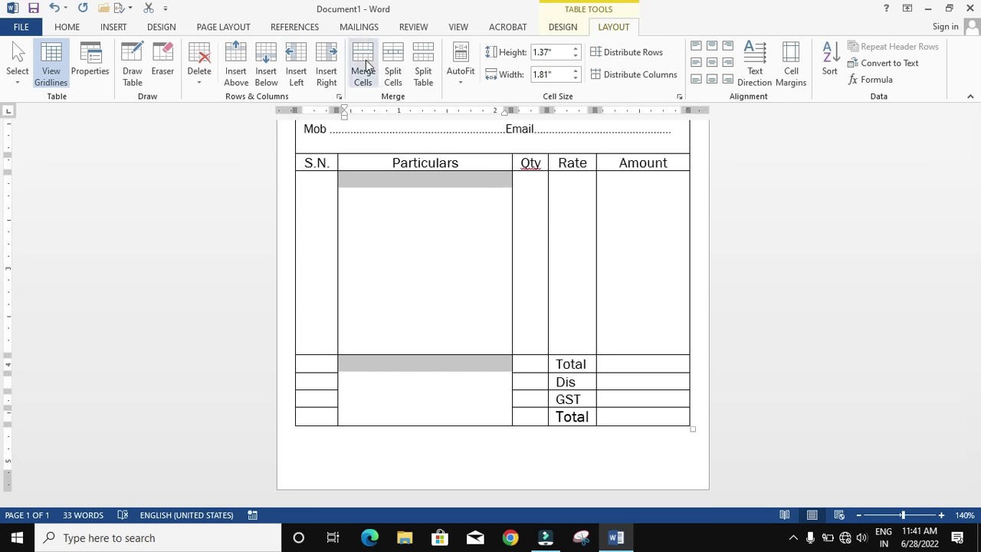
pyautogui.click(365, 60)
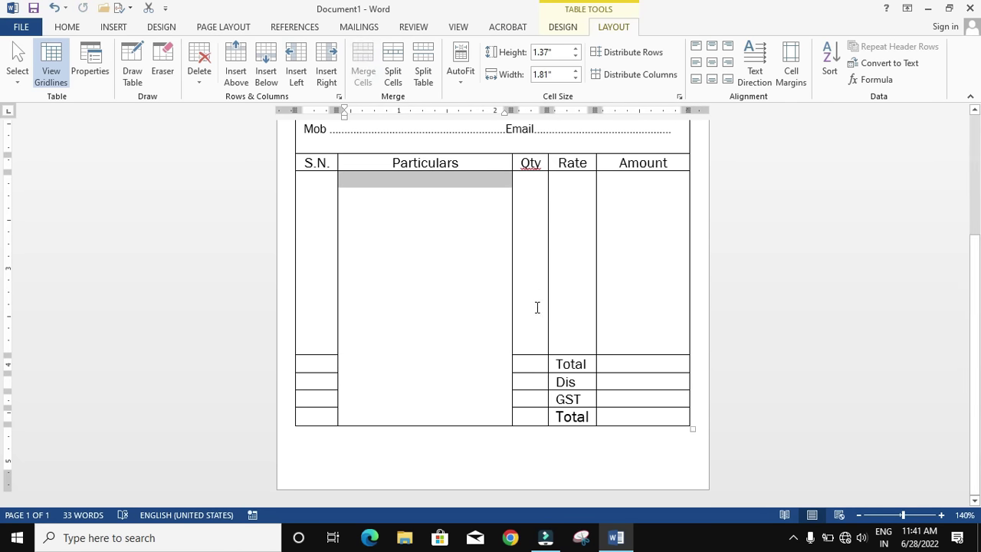
pyautogui.moveTo(534, 298); pyautogui.dragTo(531, 412)
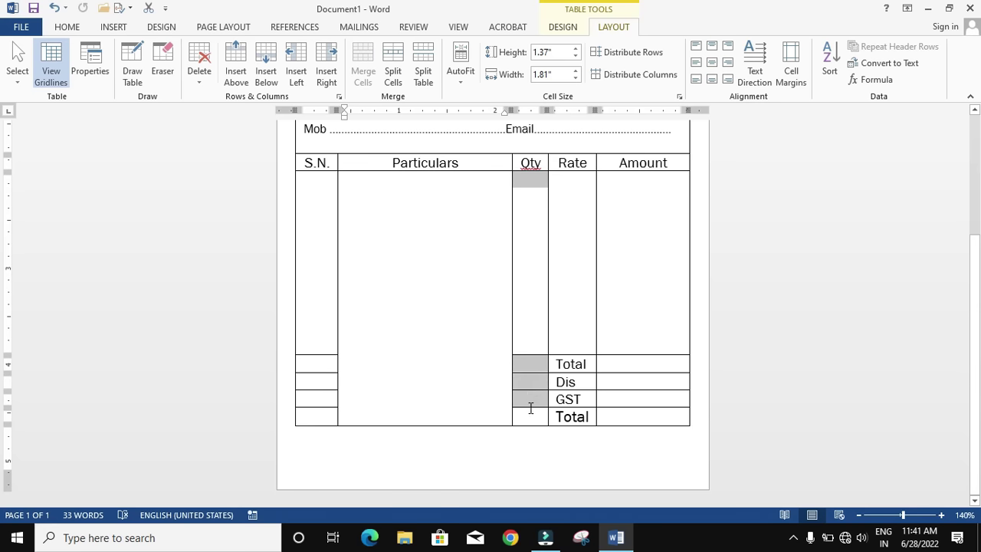
pyautogui.click(363, 61)
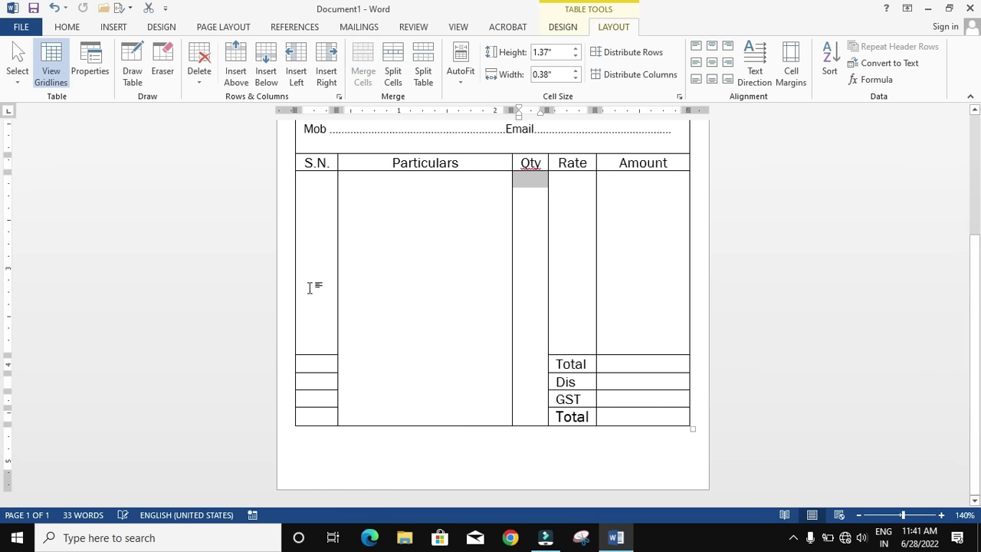
pyautogui.moveTo(314, 306); pyautogui.dragTo(319, 412)
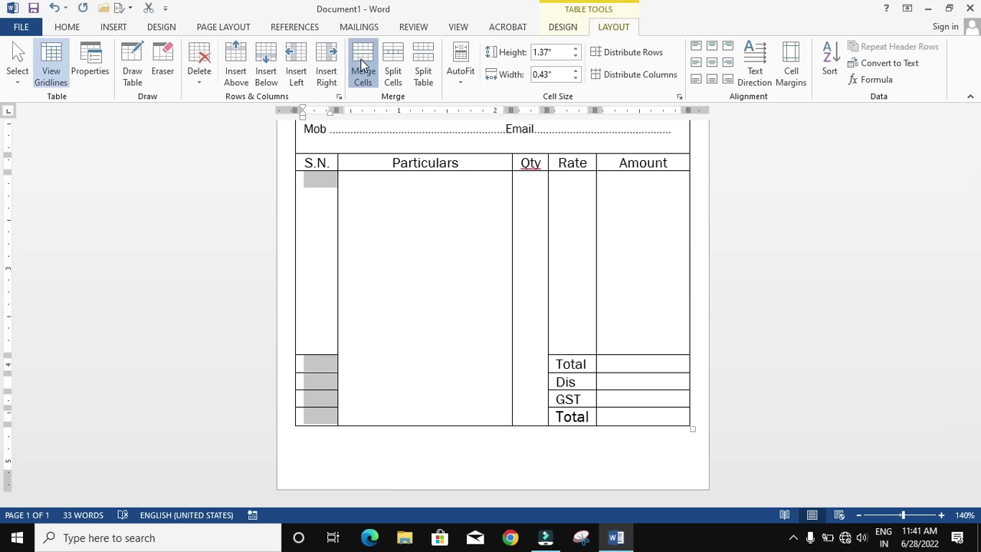
pyautogui.click(364, 65)
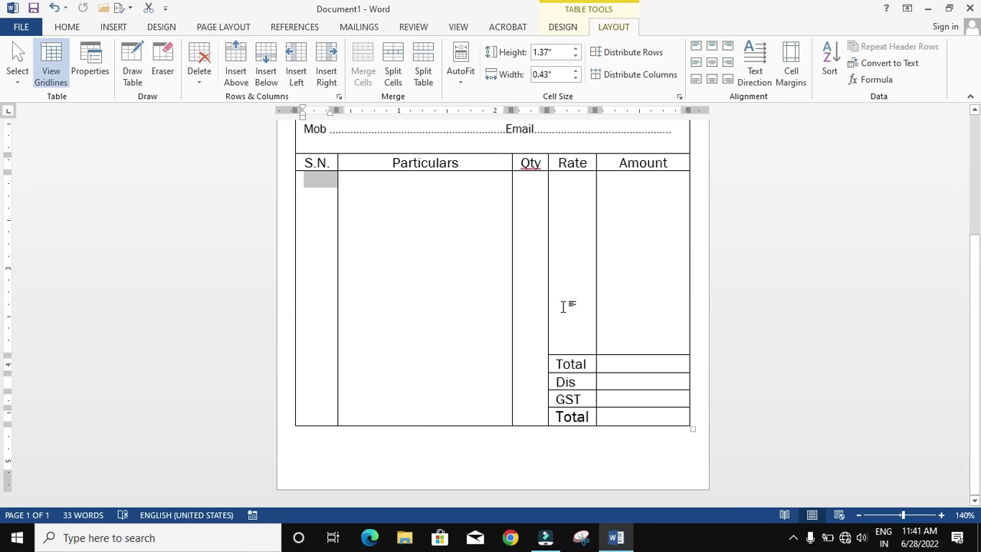
# Step: Add a bottom row, merge it full-width, type 'In Word', and add another row below
pyautogui.click(661, 420)
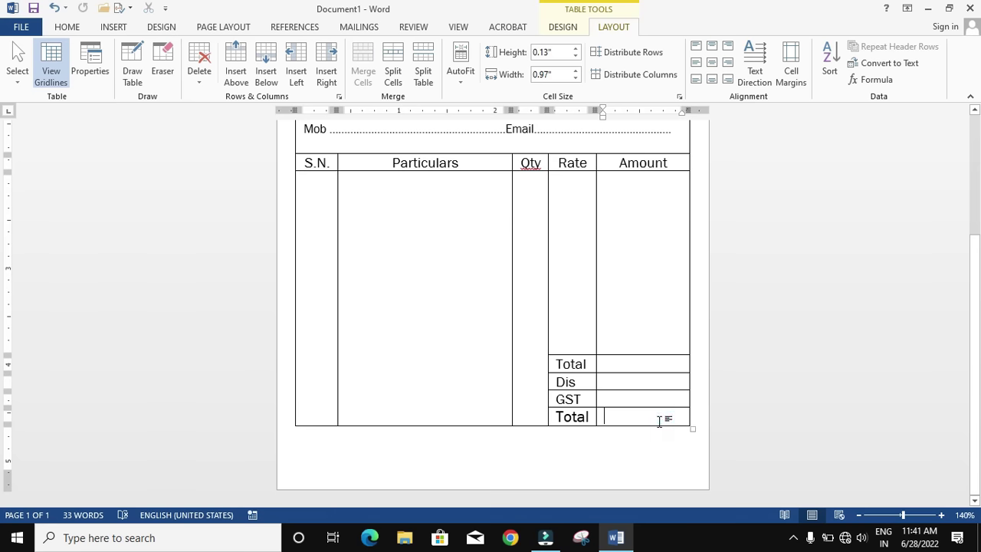
pyautogui.press('Tab')
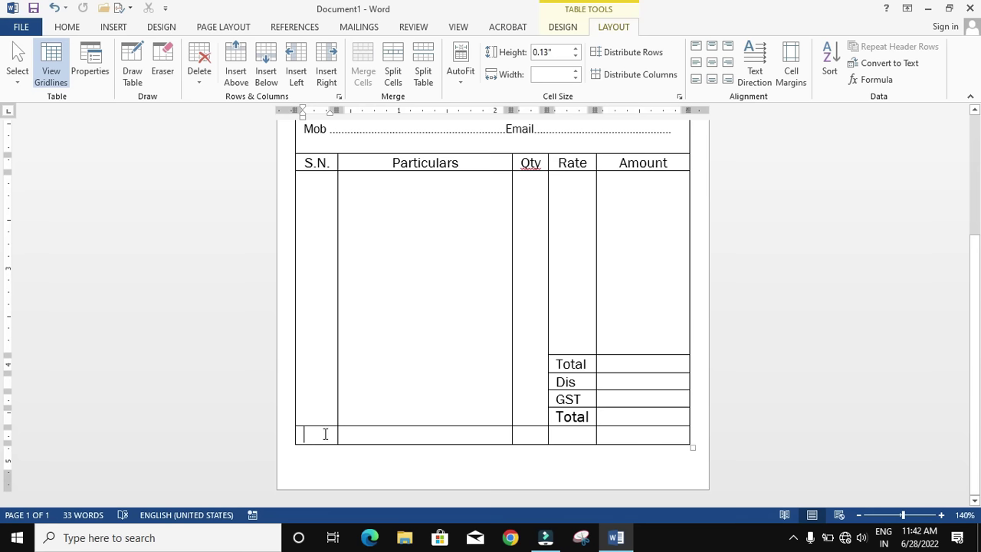
pyautogui.moveTo(325, 433); pyautogui.dragTo(623, 446)
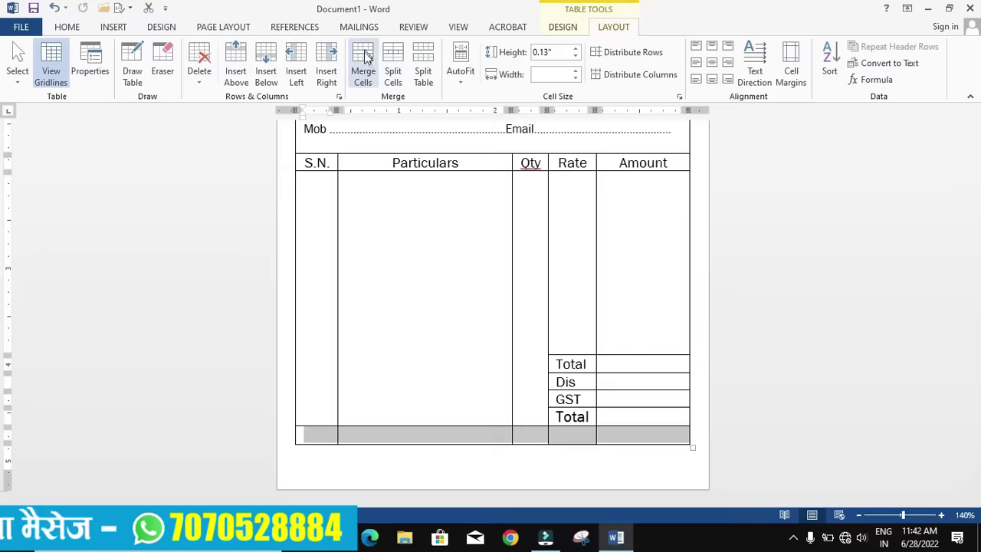
pyautogui.click(366, 61)
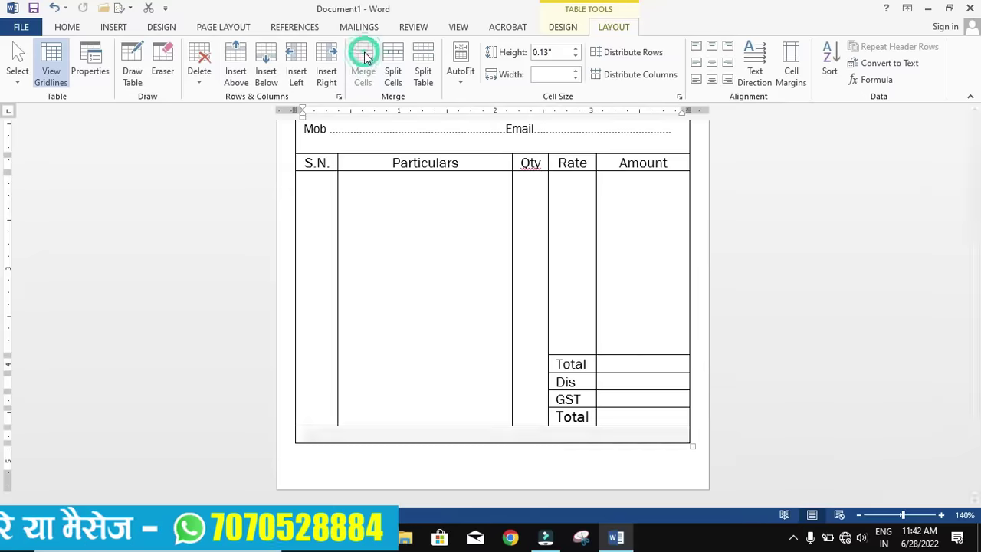
pyautogui.click(355, 437)
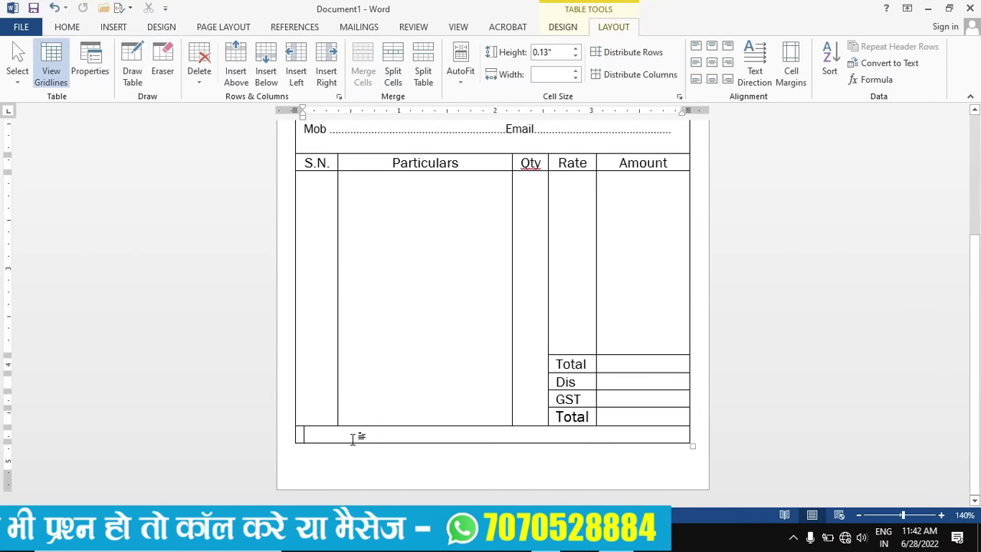
pyautogui.write('In Word')
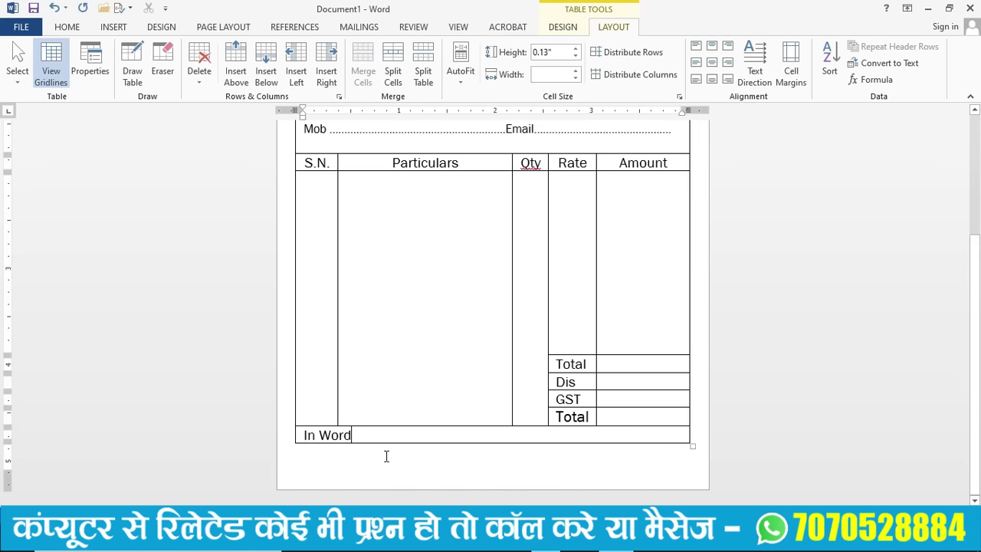
pyautogui.scroll(3, 471, 482)
pyautogui.scroll(-1, 473, 477)
pyautogui.scroll(-2, 600, 450)
pyautogui.press('Tab')
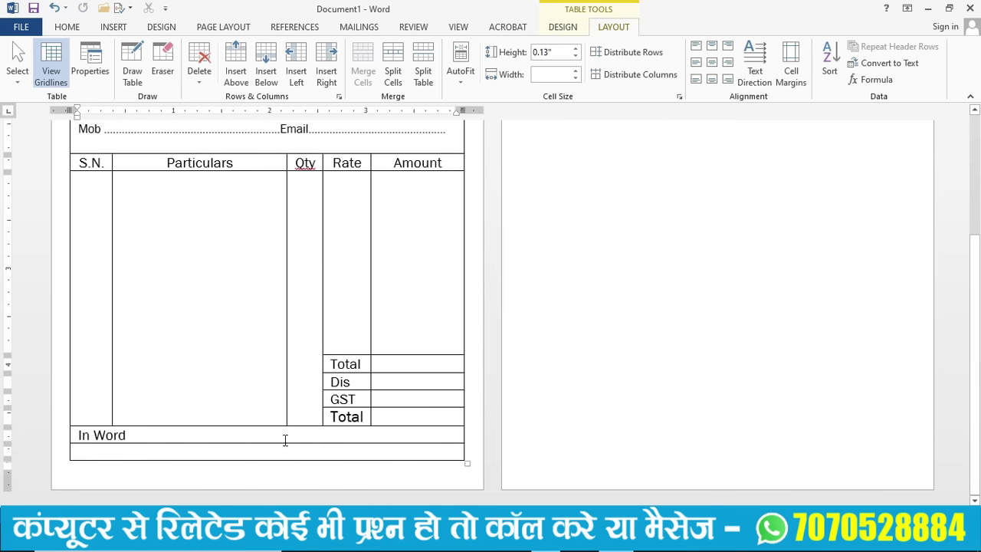
# Step: Reduce the top page margin on the vertical ruler to lift the invoice
pyautogui.scroll(3, 358, 435)
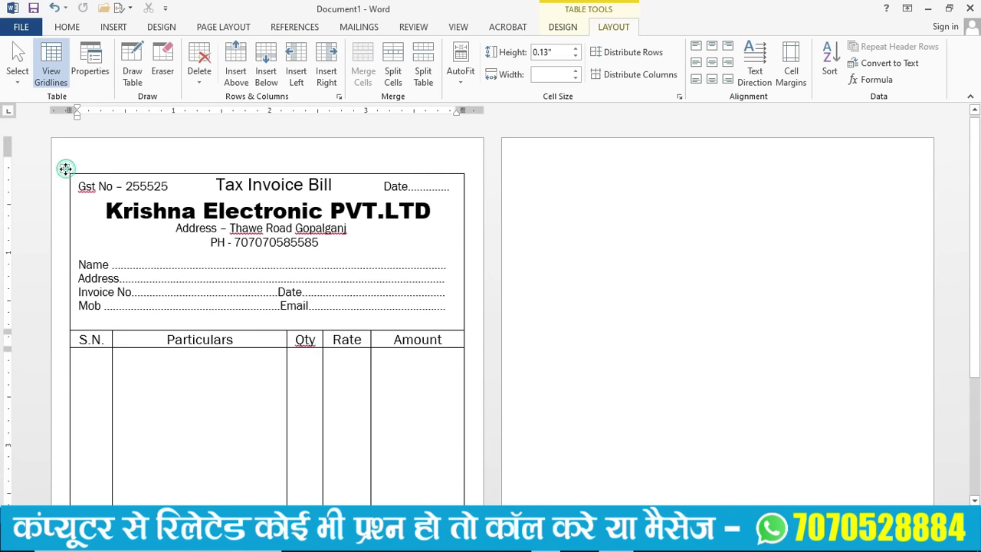
pyautogui.moveTo(66, 168); pyautogui.dragTo(66, 162)
pyautogui.click(66, 153)
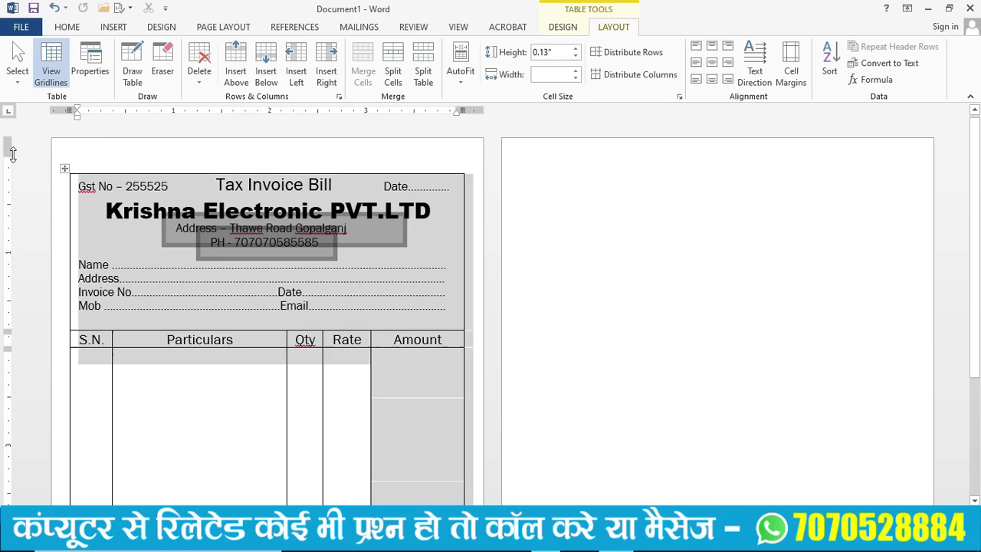
pyautogui.moveTo(6, 158); pyautogui.dragTo(7, 142)
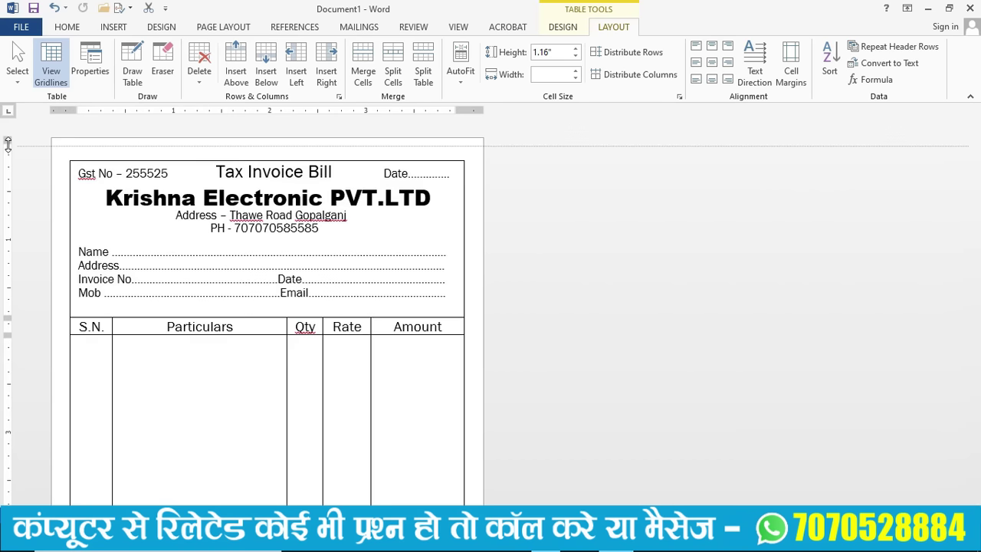
pyautogui.scroll(-5, 329, 272)
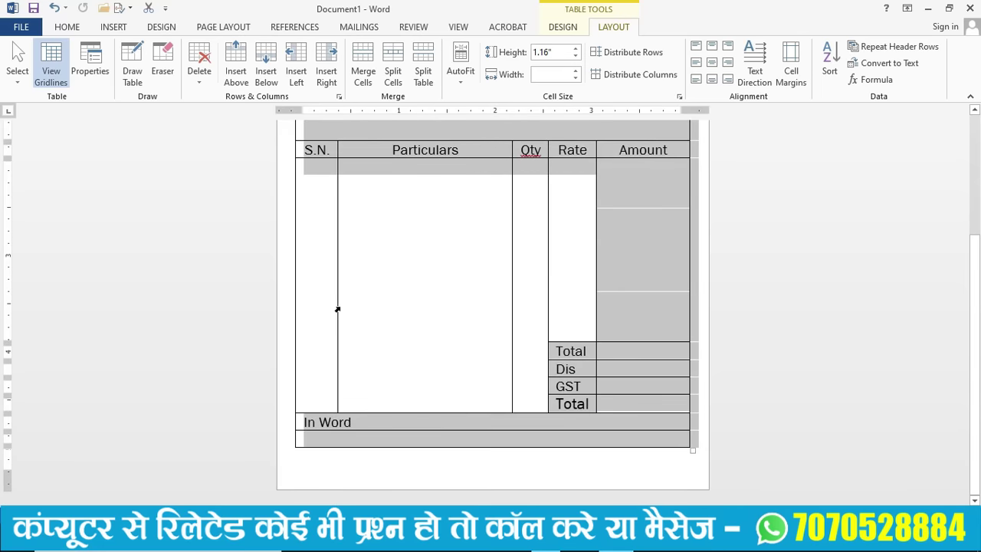
pyautogui.click(486, 446)
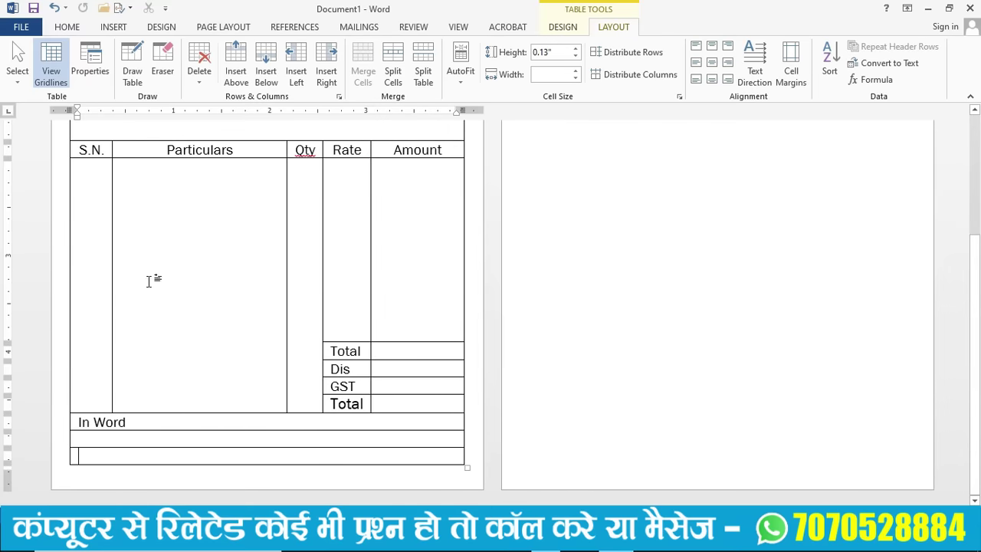
pyautogui.scroll(5, 148, 280)
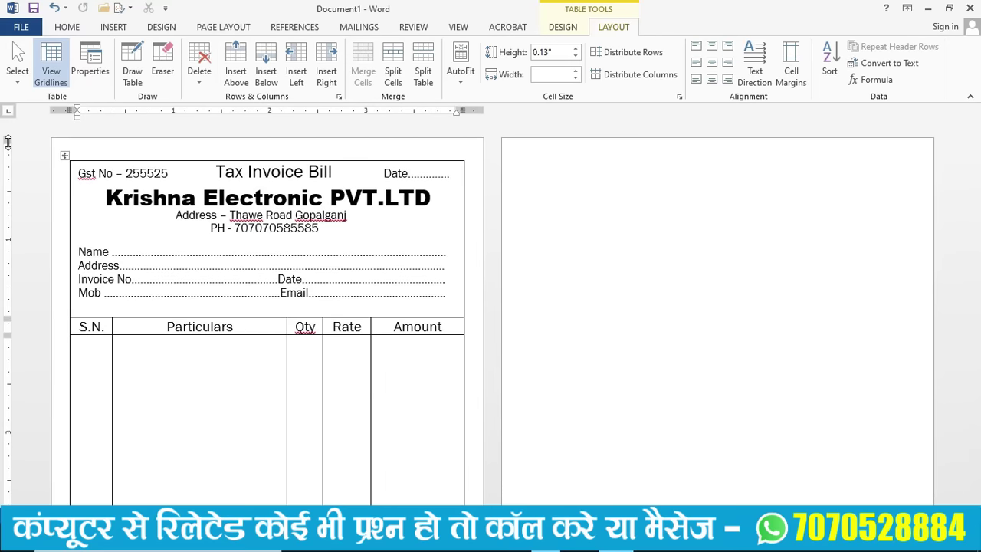
pyautogui.moveTo(10, 143); pyautogui.dragTo(10, 136)
pyautogui.scroll(-5, 253, 268)
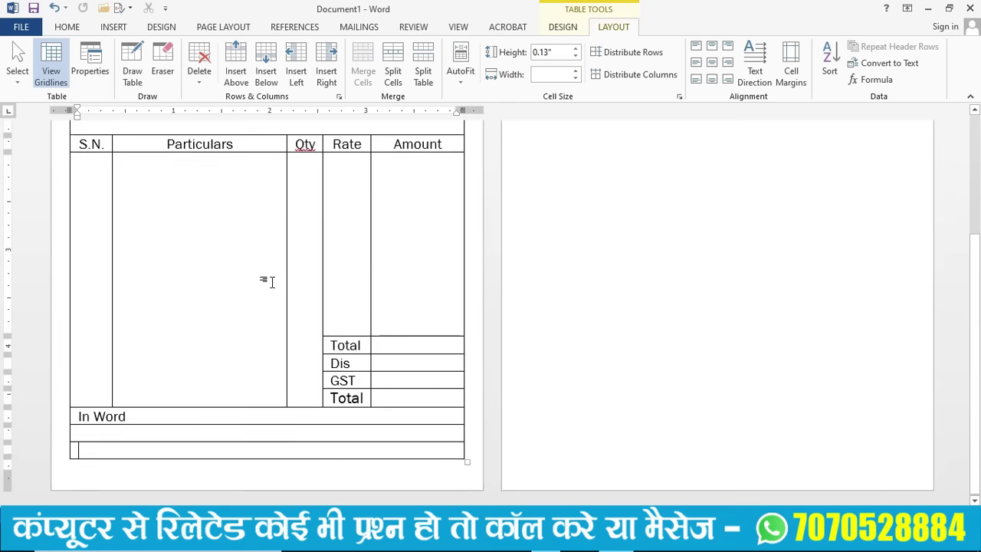
# Step: Shrink the bottom margin and merge the two empty rows under In Word
pyautogui.moveTo(86, 433); pyautogui.dragTo(132, 450)
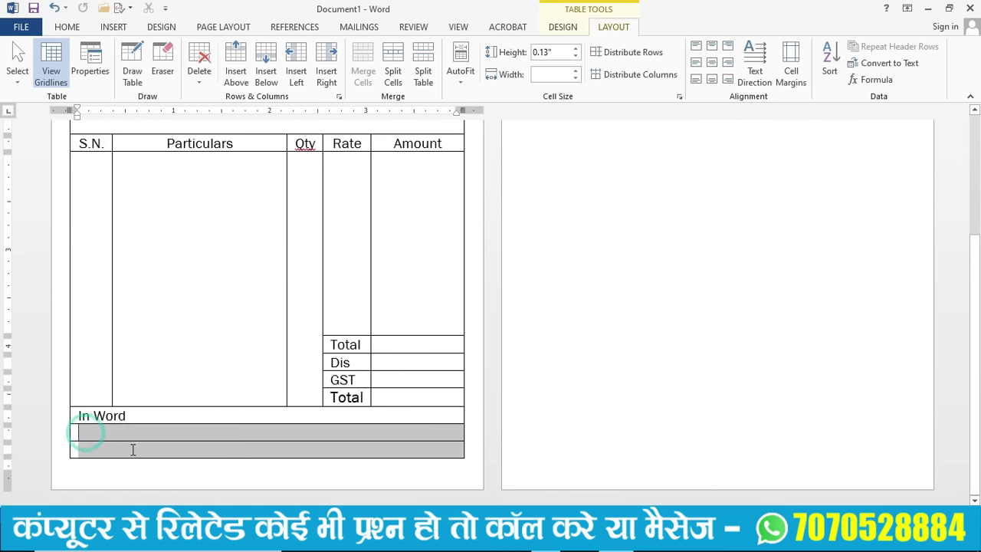
pyautogui.moveTo(12, 471); pyautogui.dragTo(11, 480)
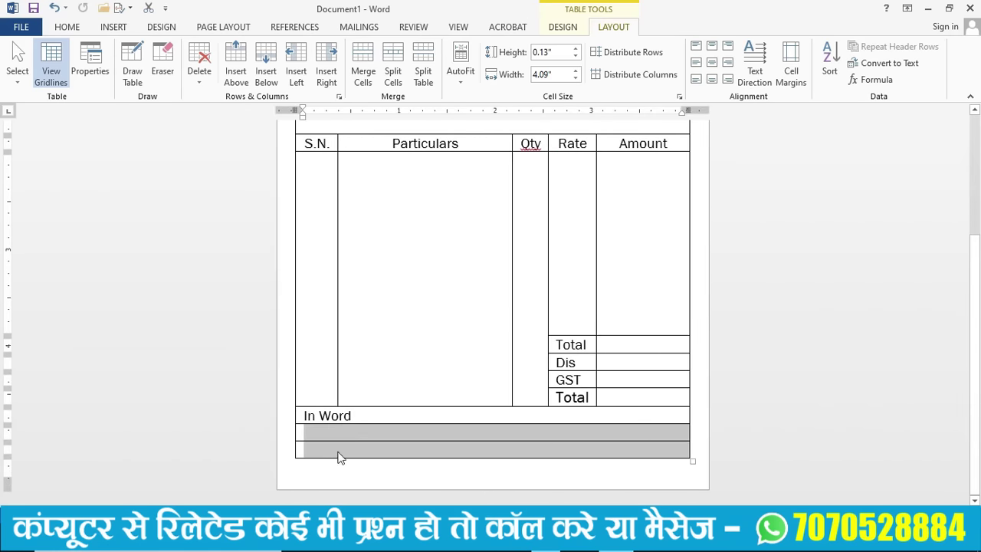
pyautogui.click(368, 55)
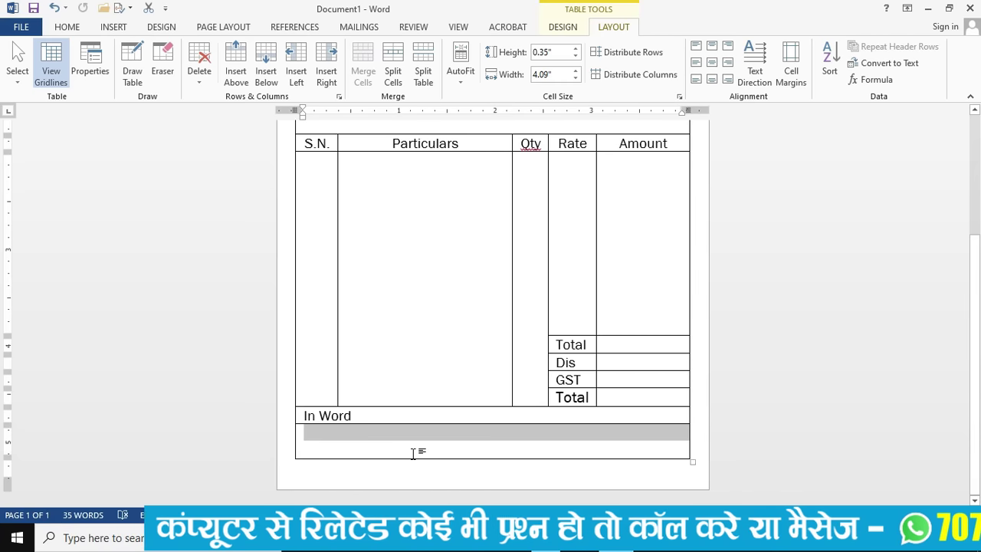
# Step: Draw a blank text box at the right end of the row beneath In Word
pyautogui.click(475, 445)
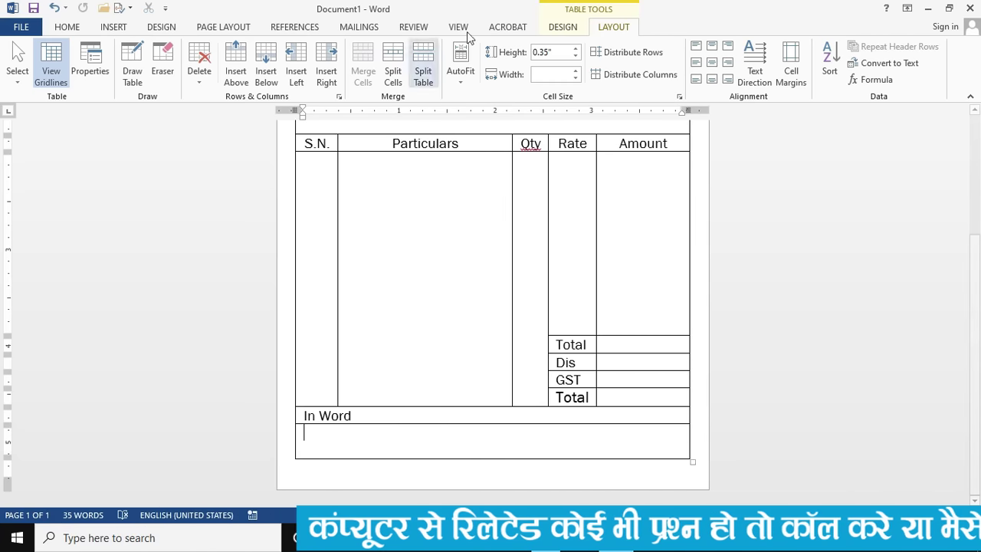
pyautogui.click(112, 27)
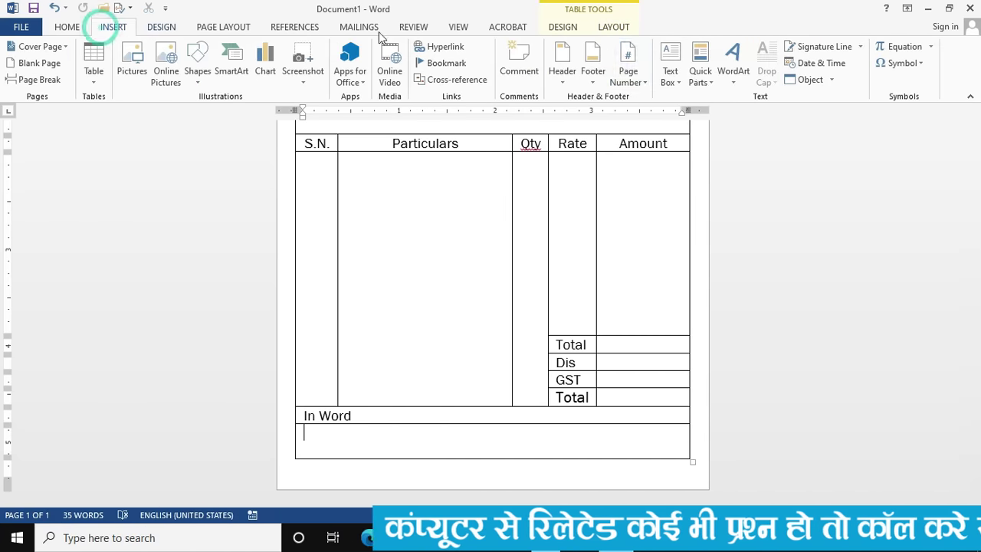
pyautogui.click(673, 84)
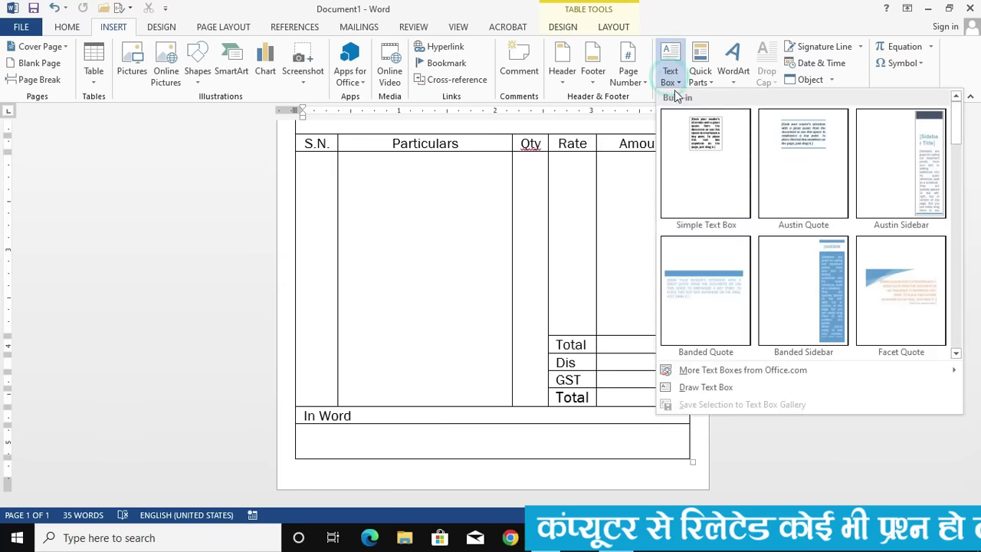
pyautogui.click(711, 391)
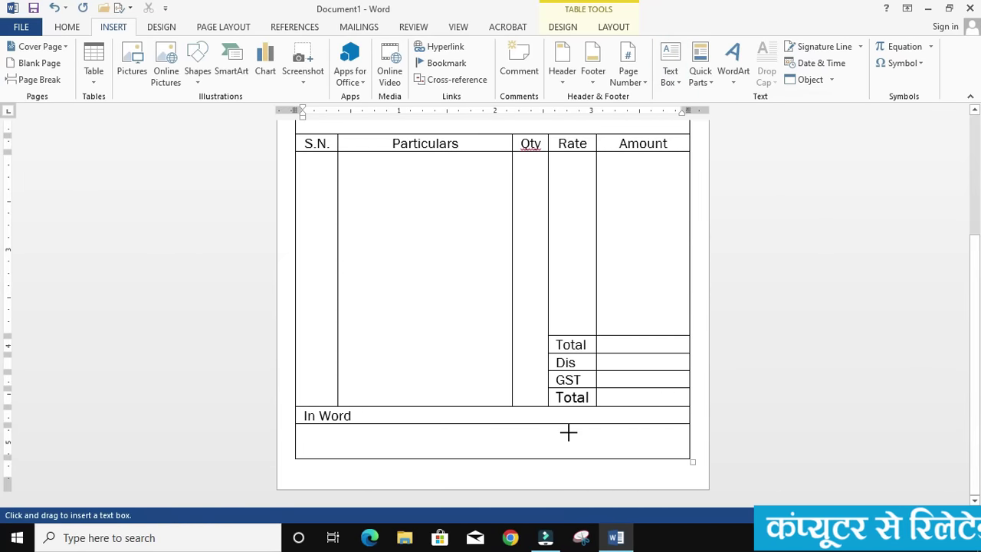
pyautogui.moveTo(568, 432); pyautogui.dragTo(685, 458)
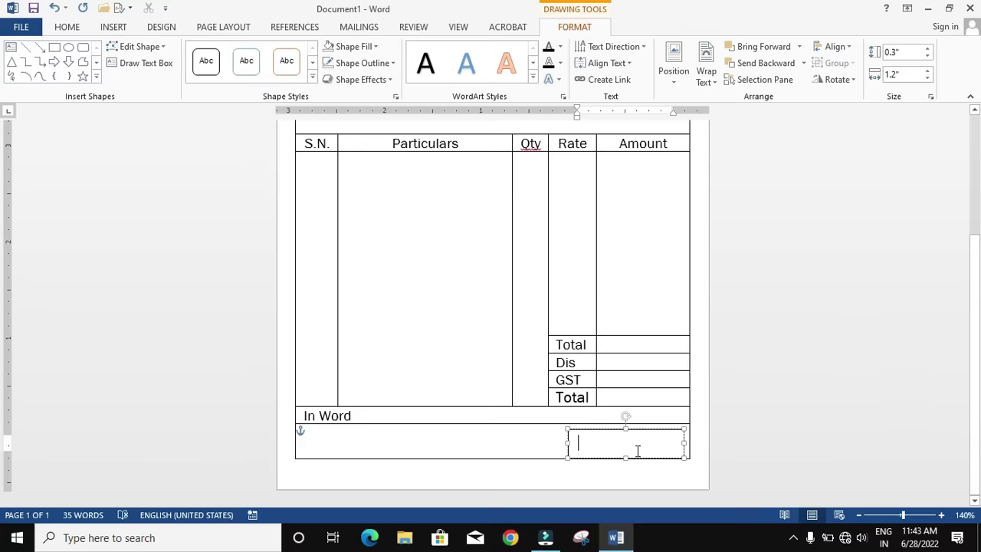
# Step: Type 'Signture' into the bottom-row text box
pyautogui.scroll(5, 637, 451)
pyautogui.scroll(5, 637, 451)
pyautogui.scroll(5, 637, 451)
pyautogui.scroll(2, 637, 451)
pyautogui.write('Signture')
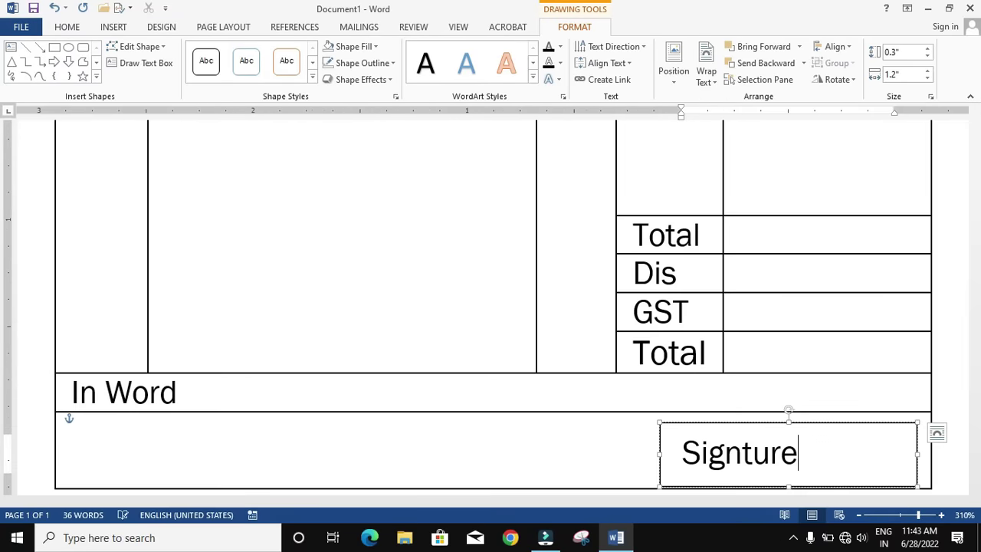
pyautogui.click(683, 452)
# Step: Give the Signture box No Fill and No Outline, then narrow it and move it right
pyautogui.click(765, 426)
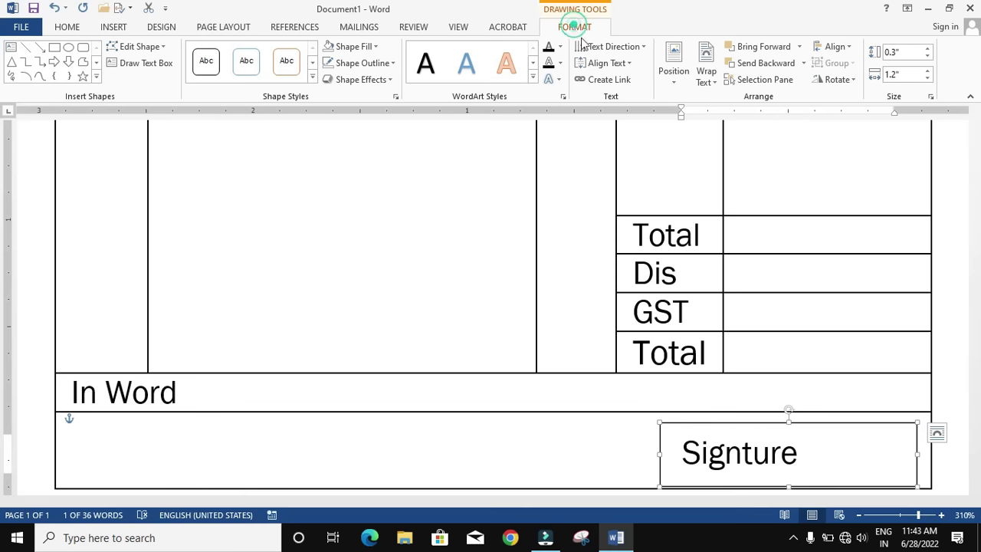
pyautogui.click(374, 46)
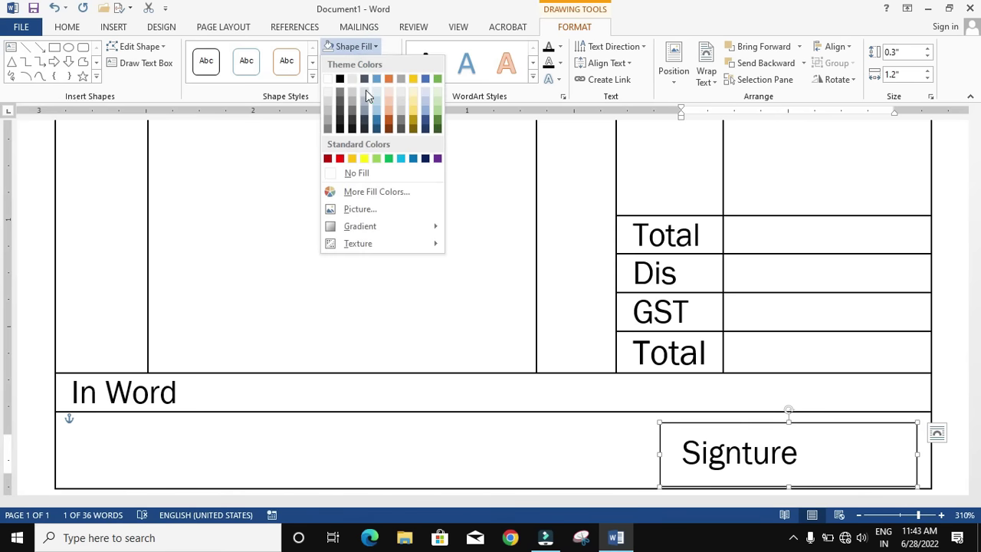
pyautogui.click(349, 173)
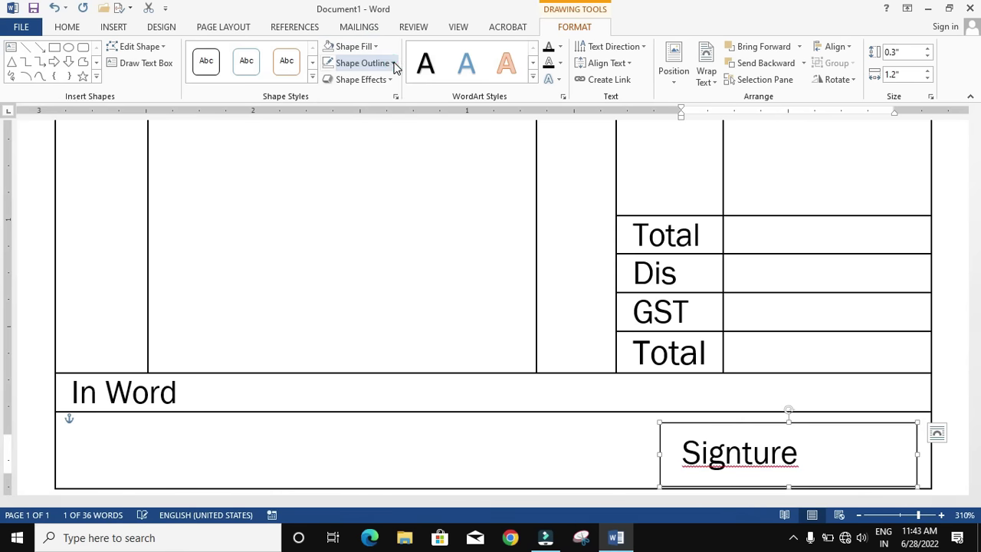
pyautogui.click(392, 63)
pyautogui.click(353, 189)
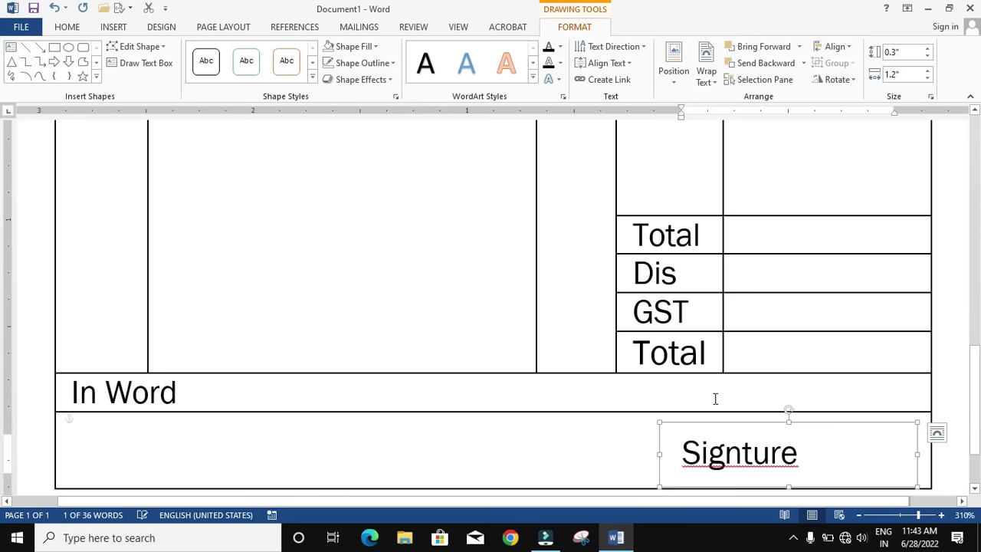
pyautogui.moveTo(919, 455)
pyautogui.mouseDown()
pyautogui.moveTo(814, 455)
pyautogui.moveTo(839, 455)
pyautogui.mouseUp()
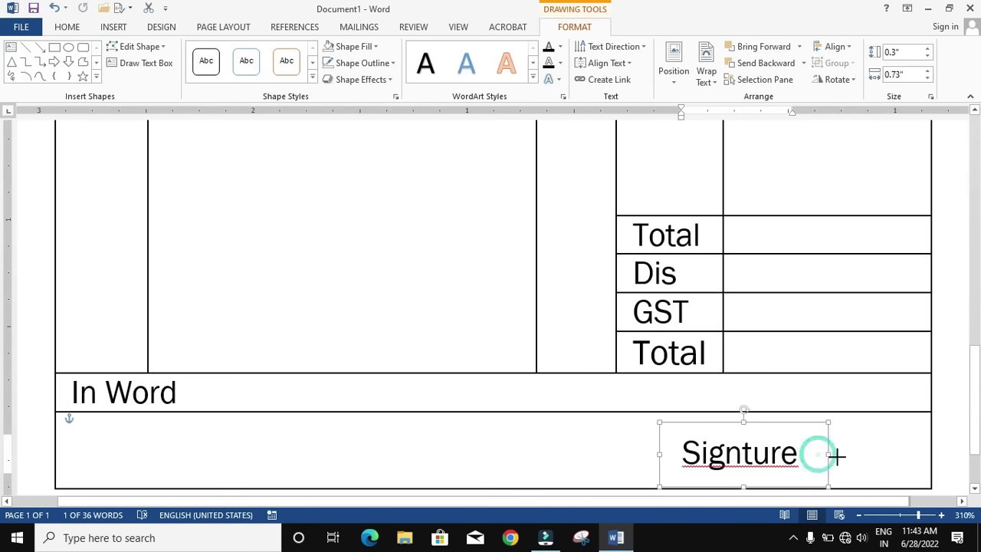
pyautogui.moveTo(784, 427); pyautogui.dragTo(847, 433)
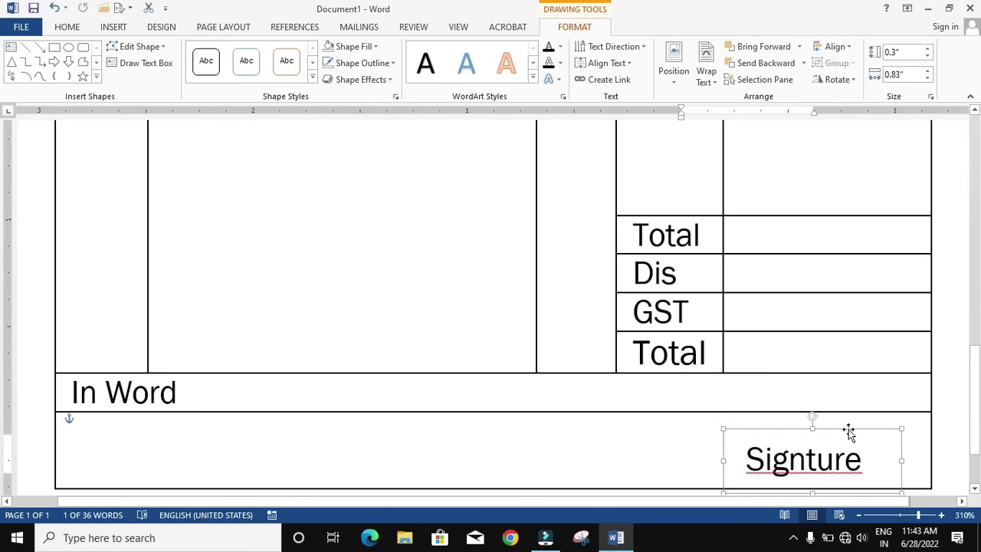
# Step: Draw a 0.79-inch horizontal line above 'Signture' and give it a black outline
pyautogui.click(113, 27)
pyautogui.click(197, 61)
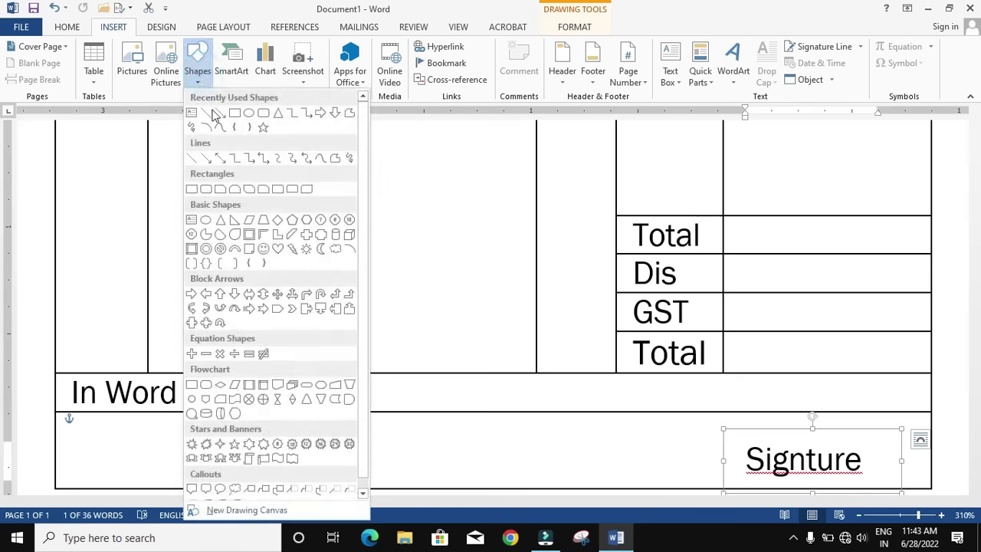
pyautogui.click(207, 114)
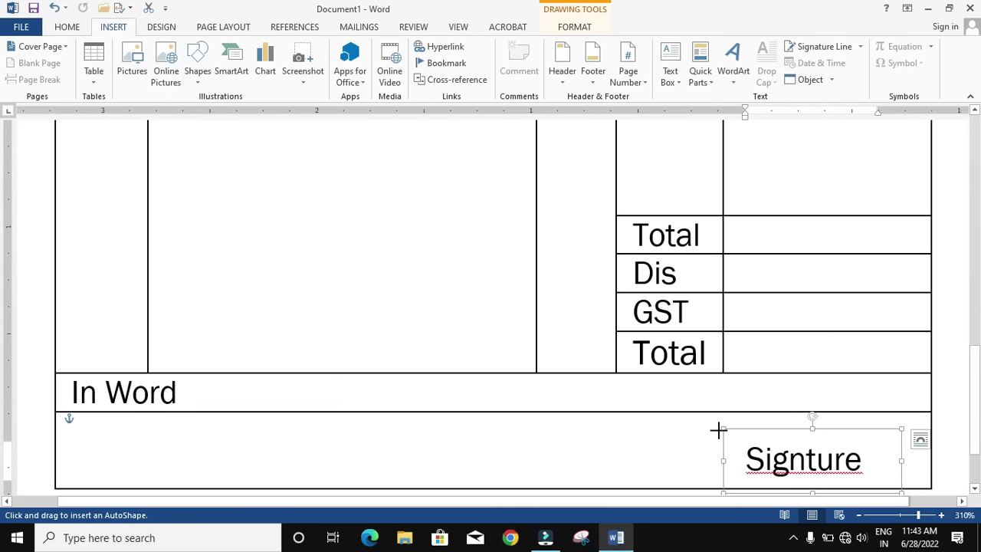
pyautogui.moveTo(719, 439); pyautogui.dragTo(892, 440)
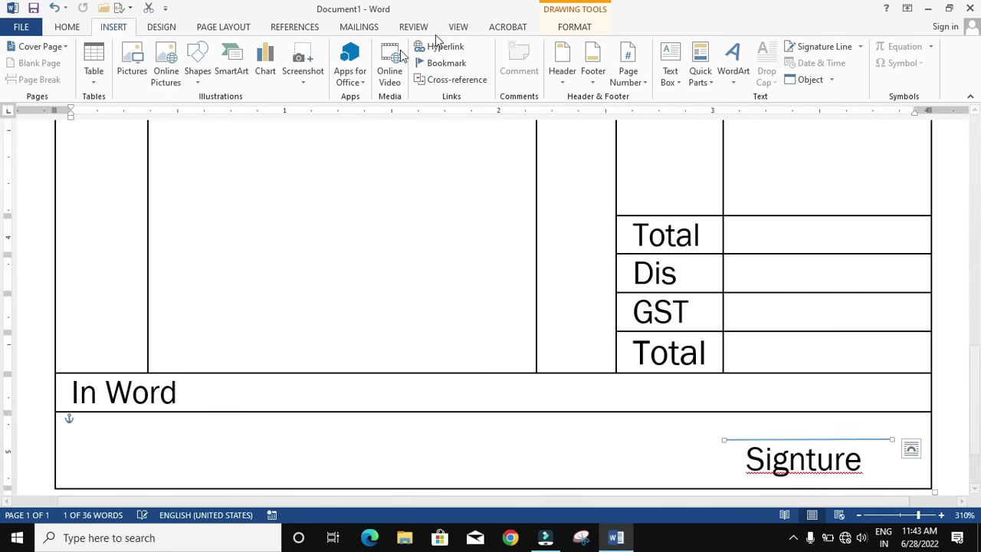
pyautogui.click(564, 31)
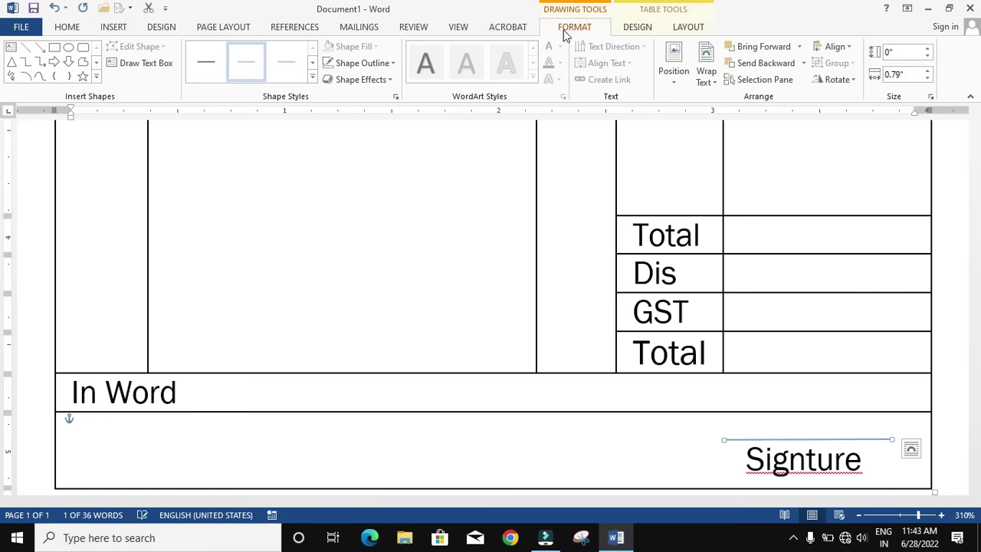
pyautogui.click(392, 63)
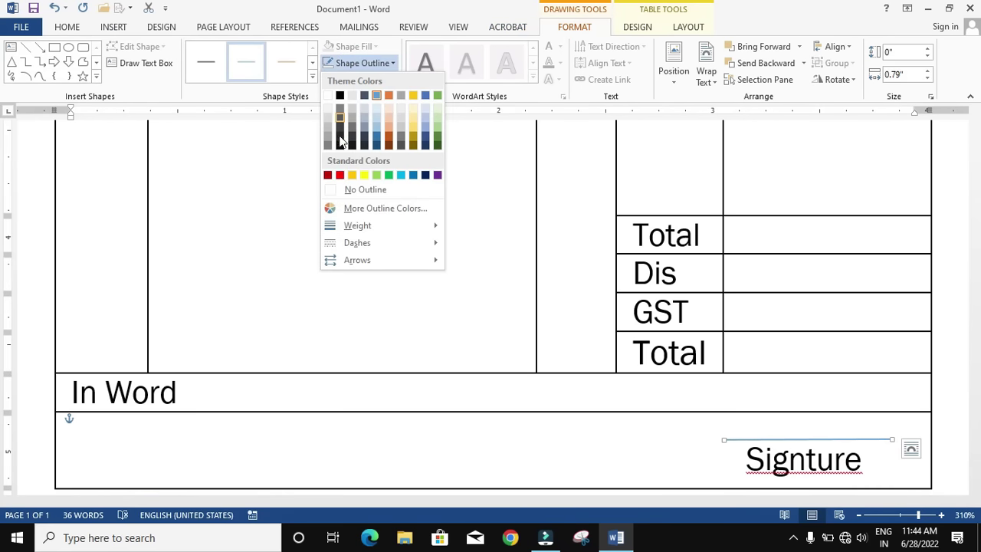
pyautogui.click(341, 142)
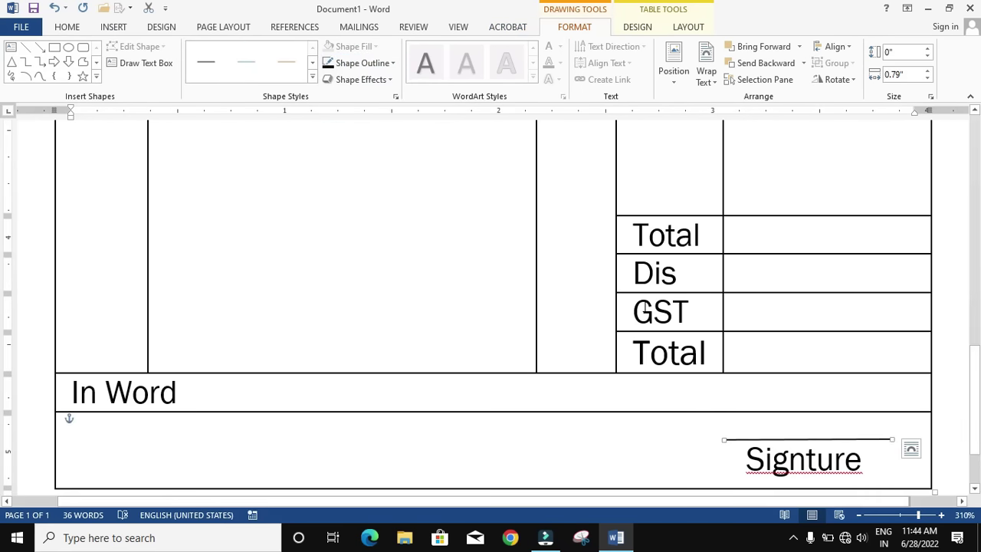
pyautogui.scroll(-5, 642, 310)
pyautogui.scroll(-5, 642, 310)
pyautogui.scroll(-5, 644, 311)
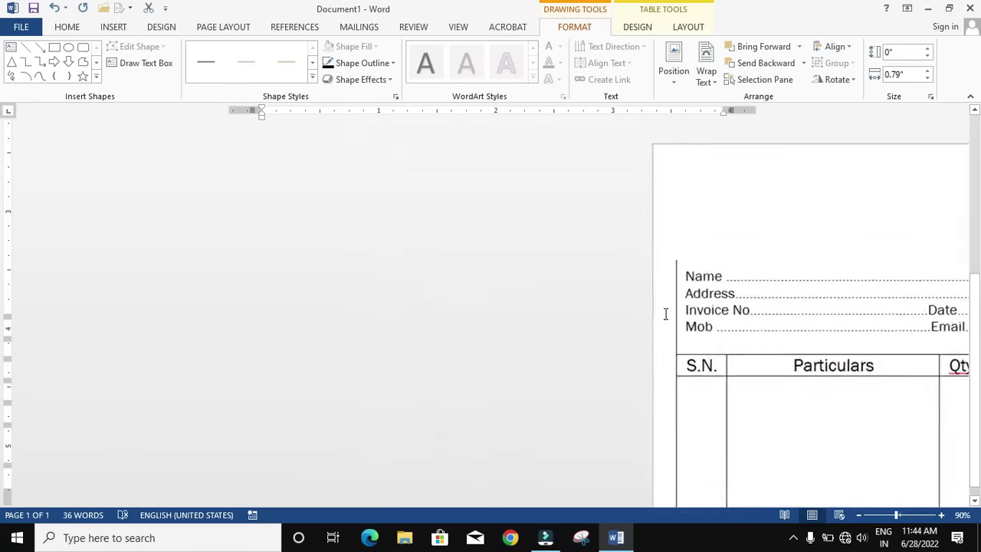
pyautogui.scroll(1, 630, 334)
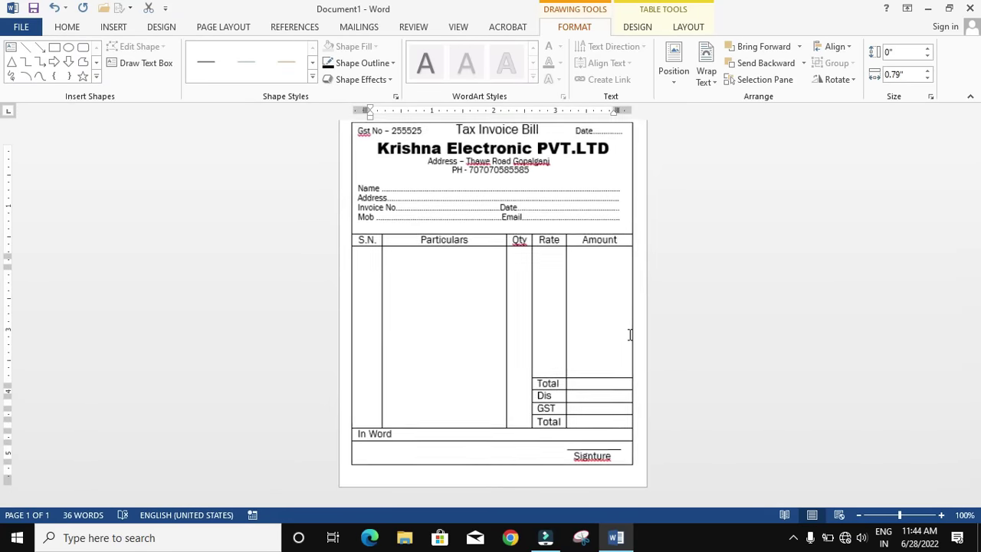
pyautogui.scroll(-1, 630, 335)
pyautogui.scroll(-2, 630, 337)
pyautogui.scroll(2, 630, 341)
pyautogui.scroll(1, 630, 347)
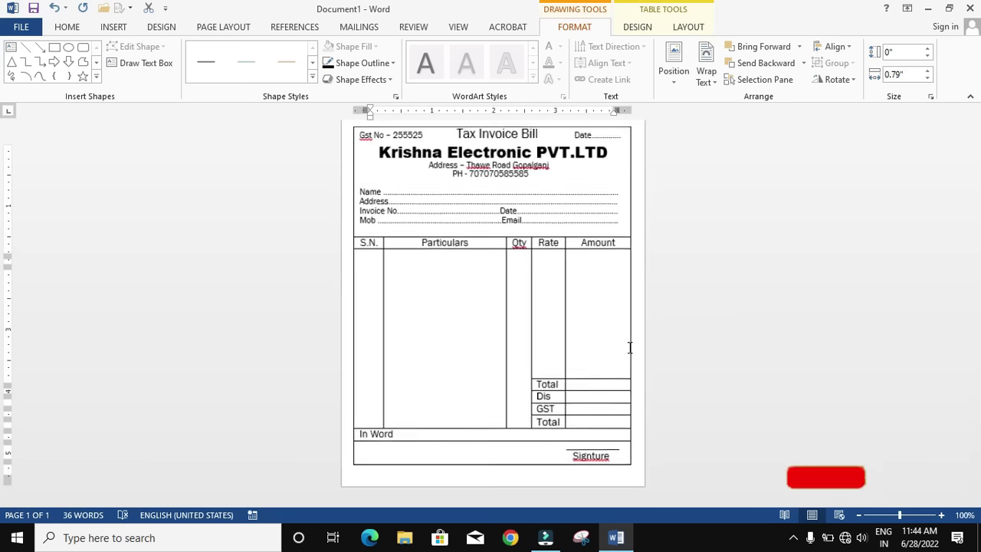
pyautogui.scroll(1, 630, 347)
pyautogui.scroll(-1, 630, 347)
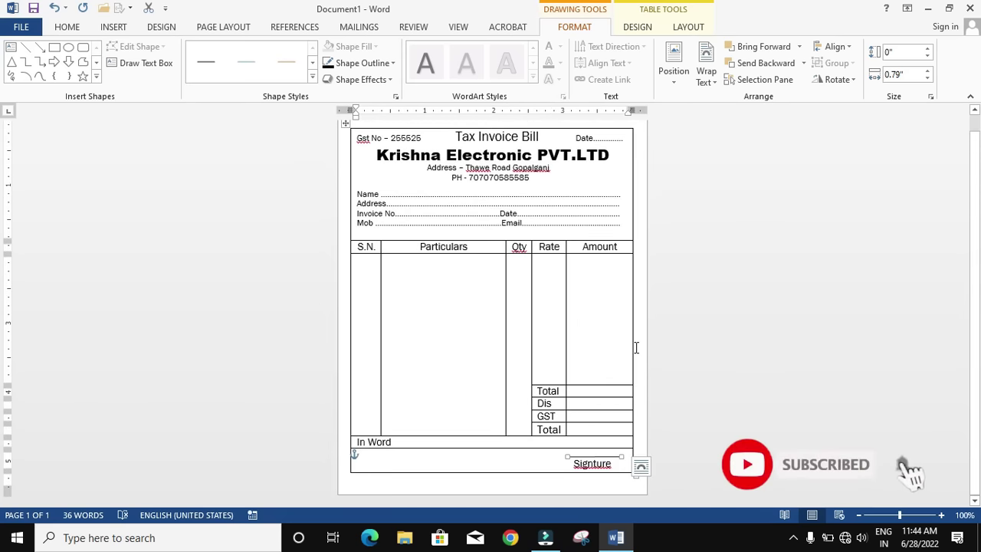